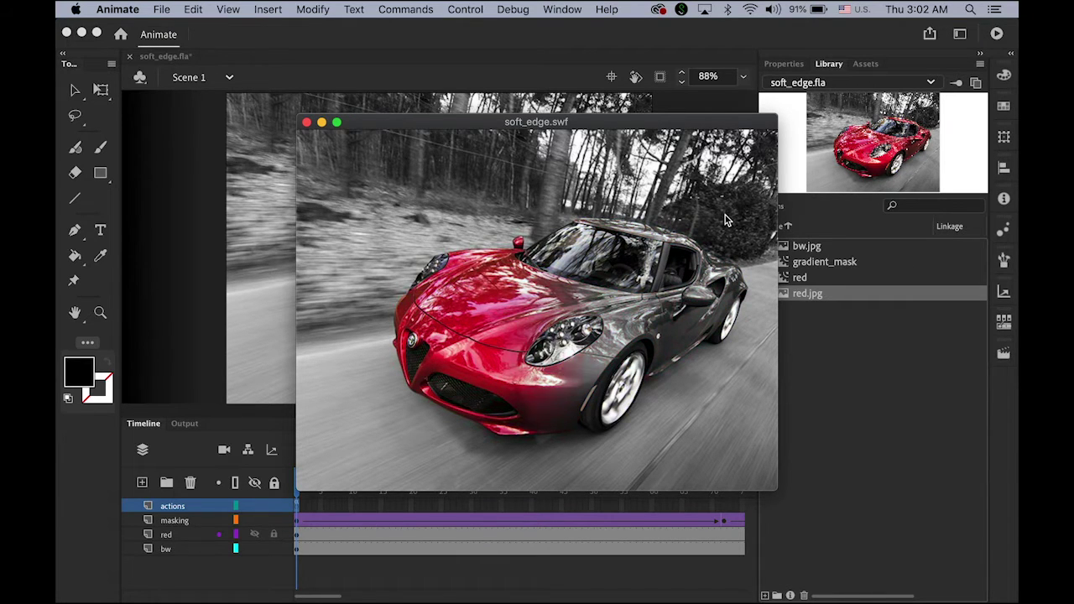
Step: Close the soft_edge.swf preview and switch to Adobe Photoshop 2020
left_click(307, 123)
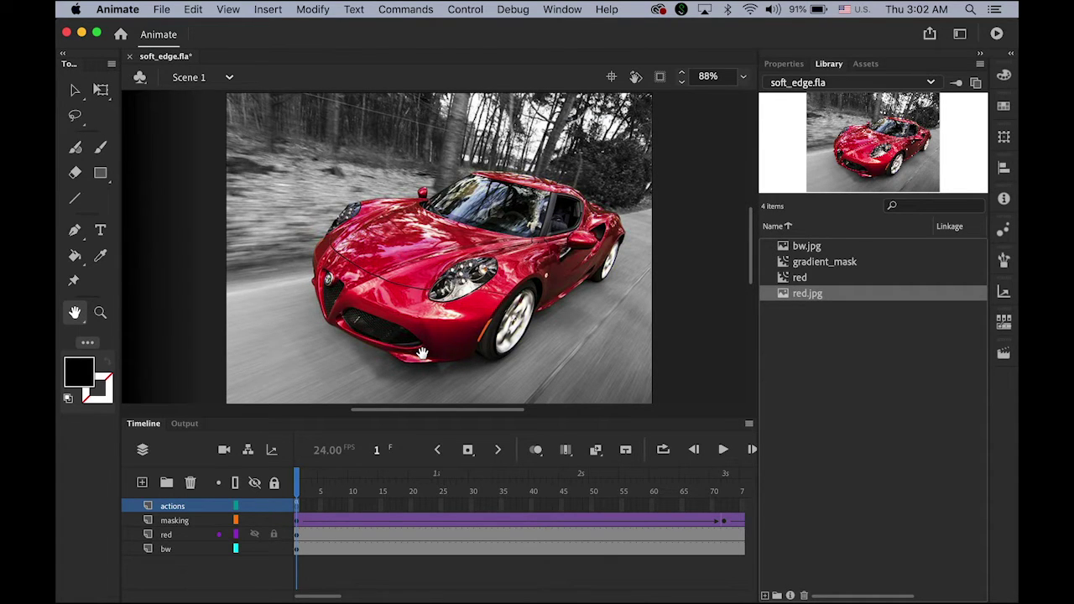
mouse_move(336, 597)
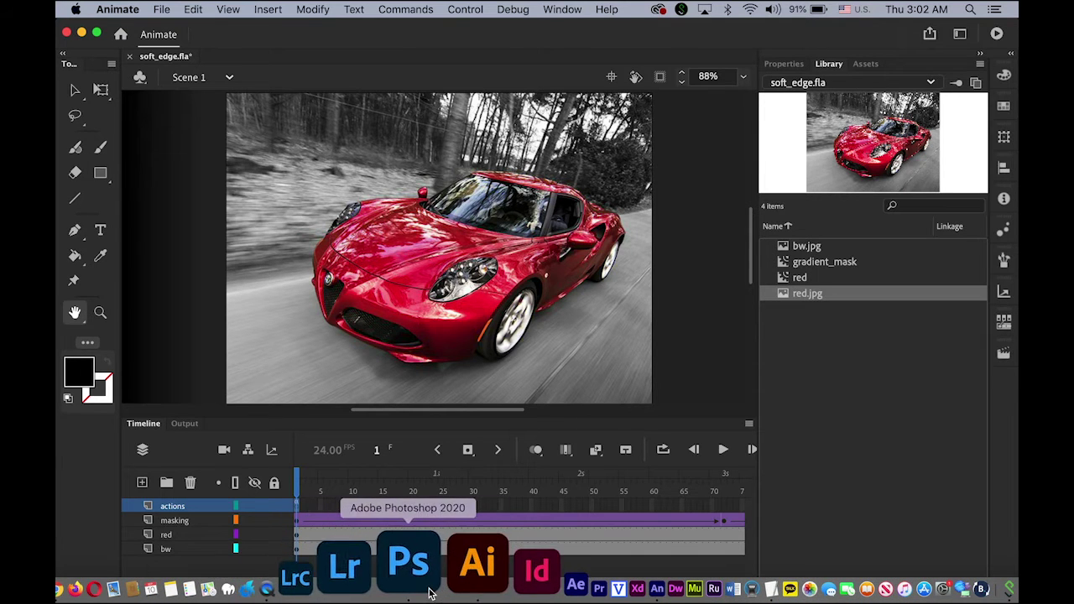
left_click(415, 564)
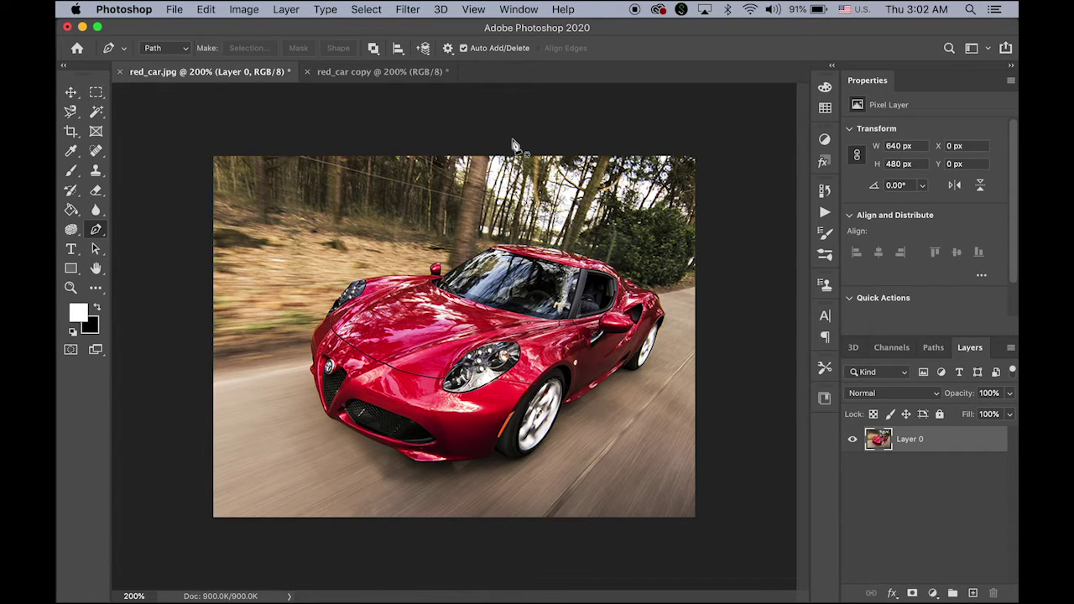
Step: Duplicate the red_car.jpg image as "red_car copy 2" and view the copy at 200%
left_click(243, 9)
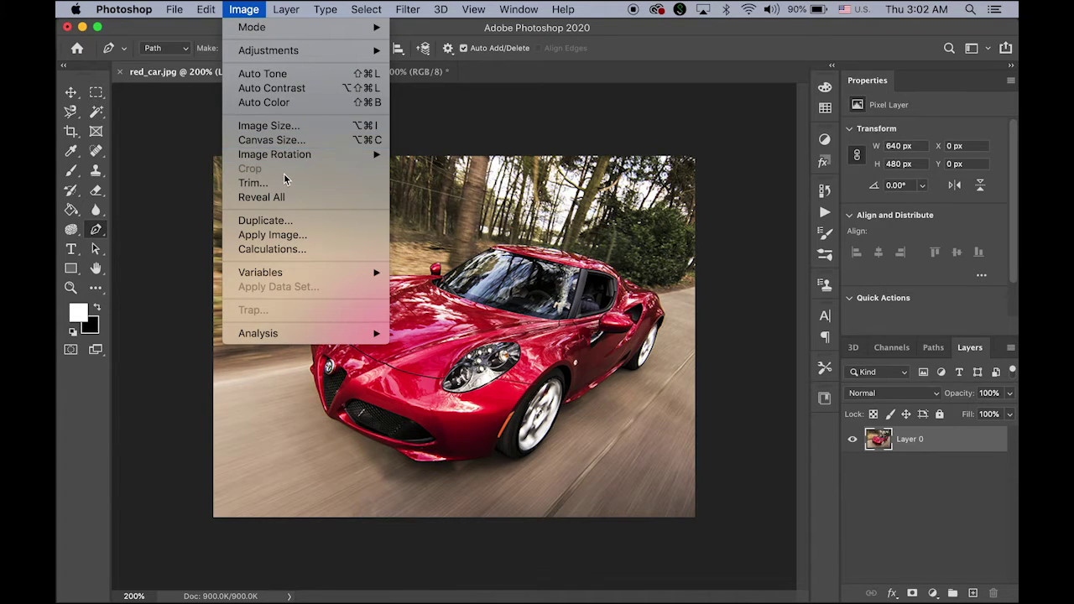
left_click(287, 220)
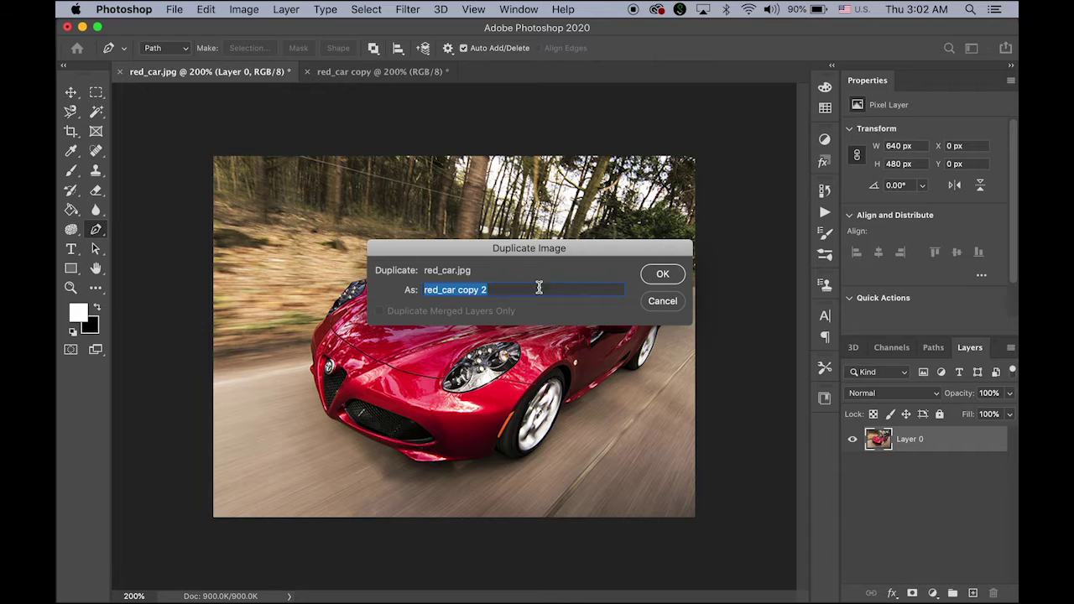
left_click(660, 277)
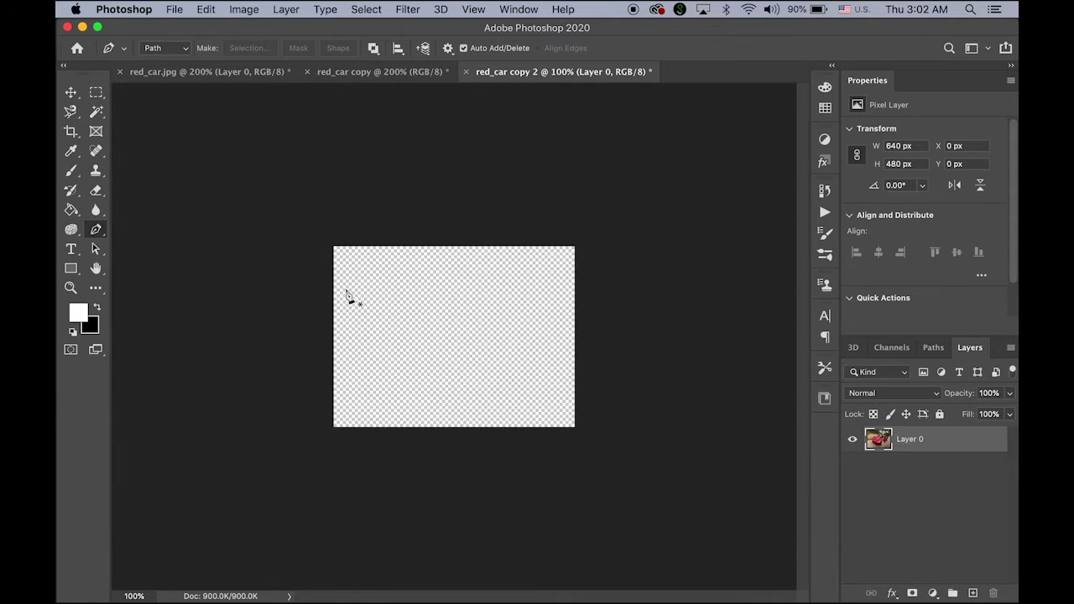
left_click(71, 288)
left_click(419, 303)
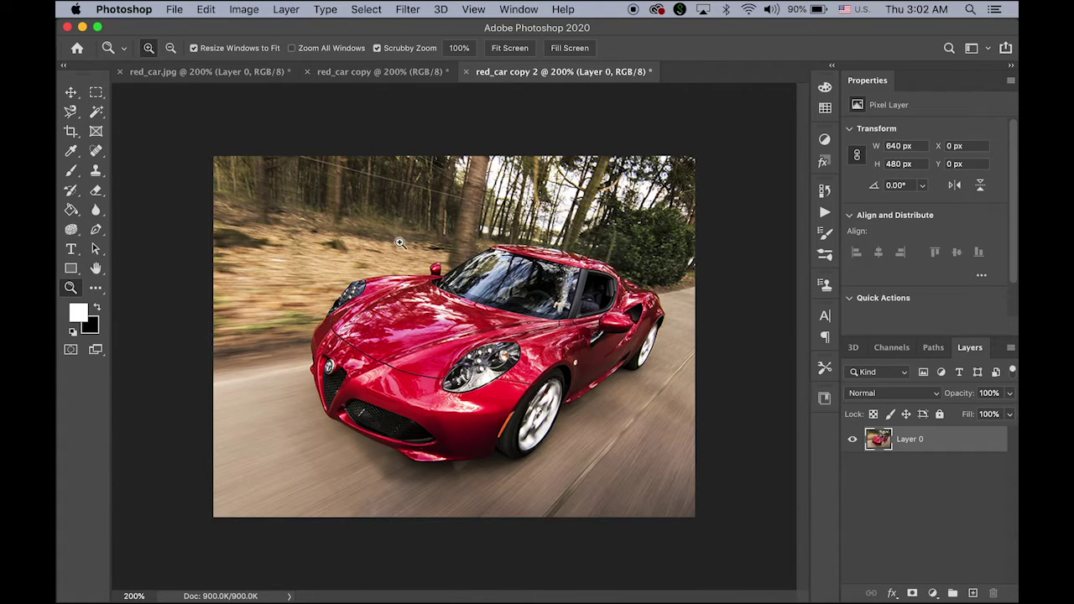
Step: Convert the duplicated car image to grayscale tones with the Black & White adjustment using the Default preset
left_click(243, 8)
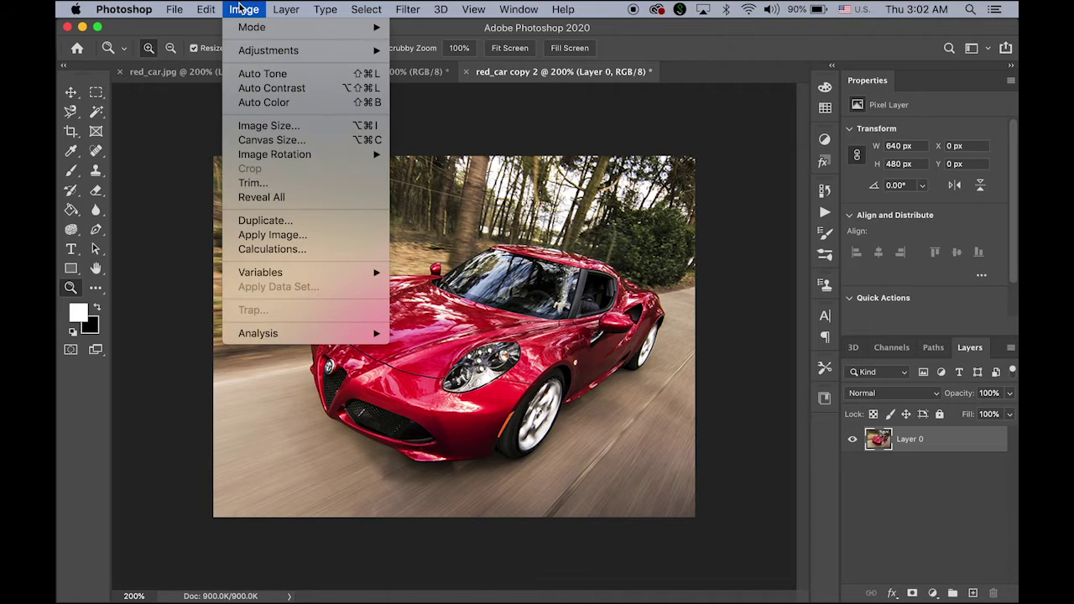
mouse_move(247, 56)
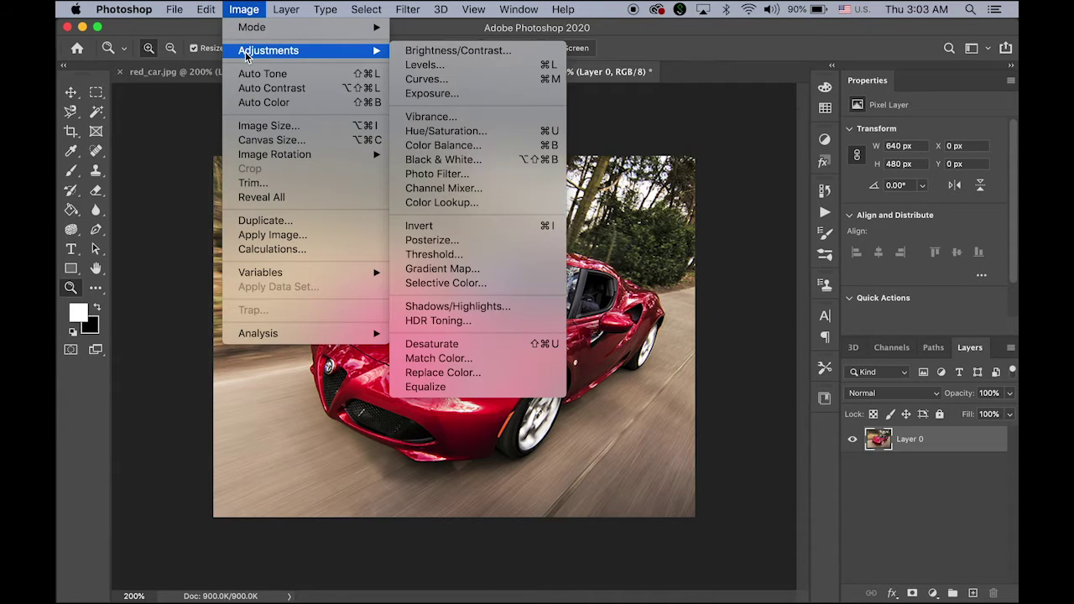
left_click(520, 167)
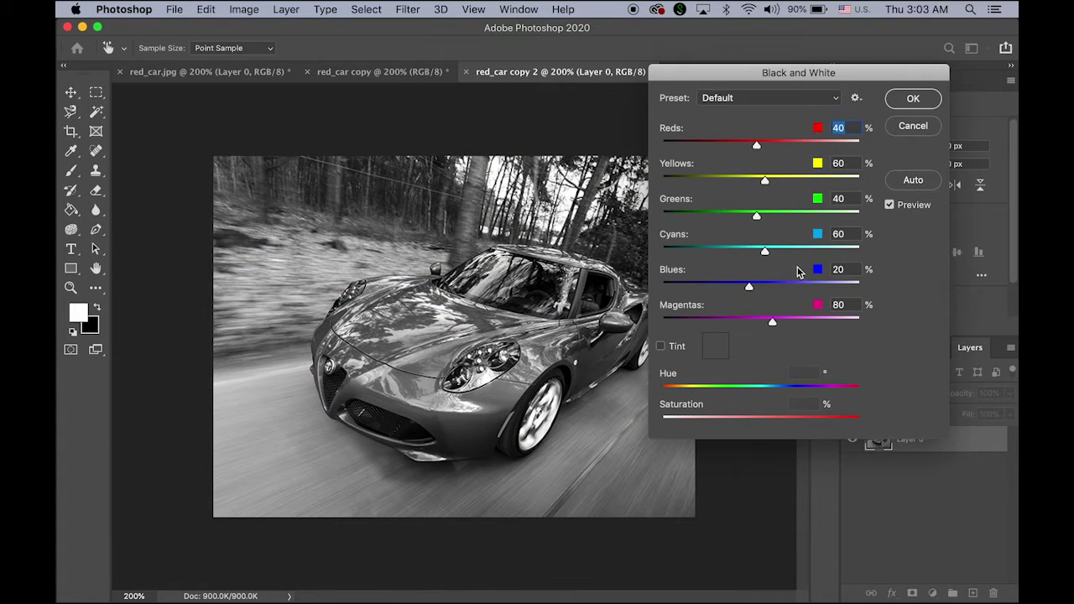
left_click(913, 100)
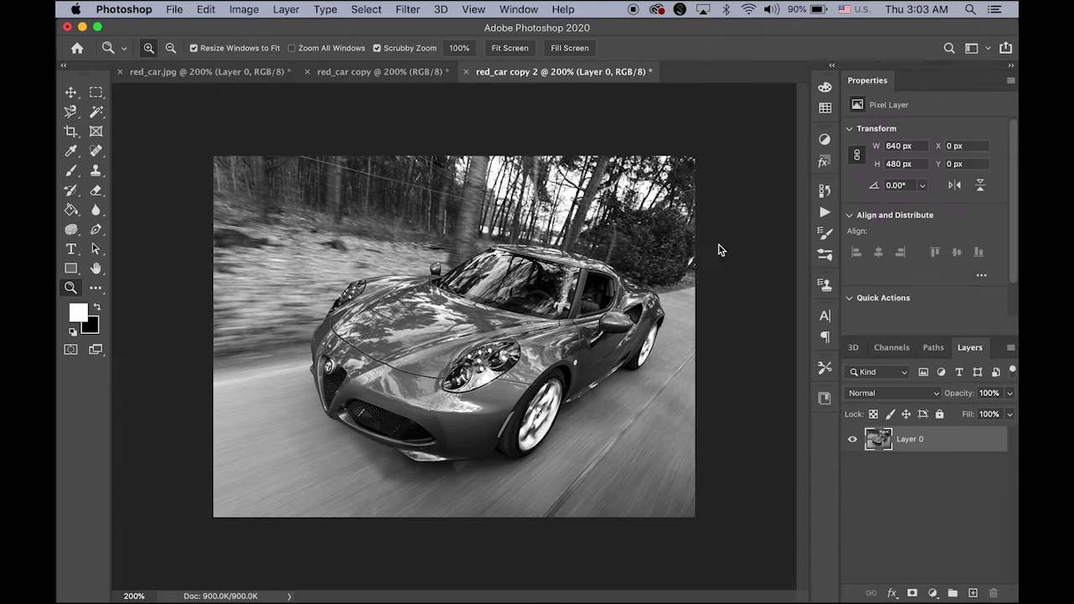
Step: Review the Save for Web export settings for the black-and-white copy without saving it
left_click(178, 9)
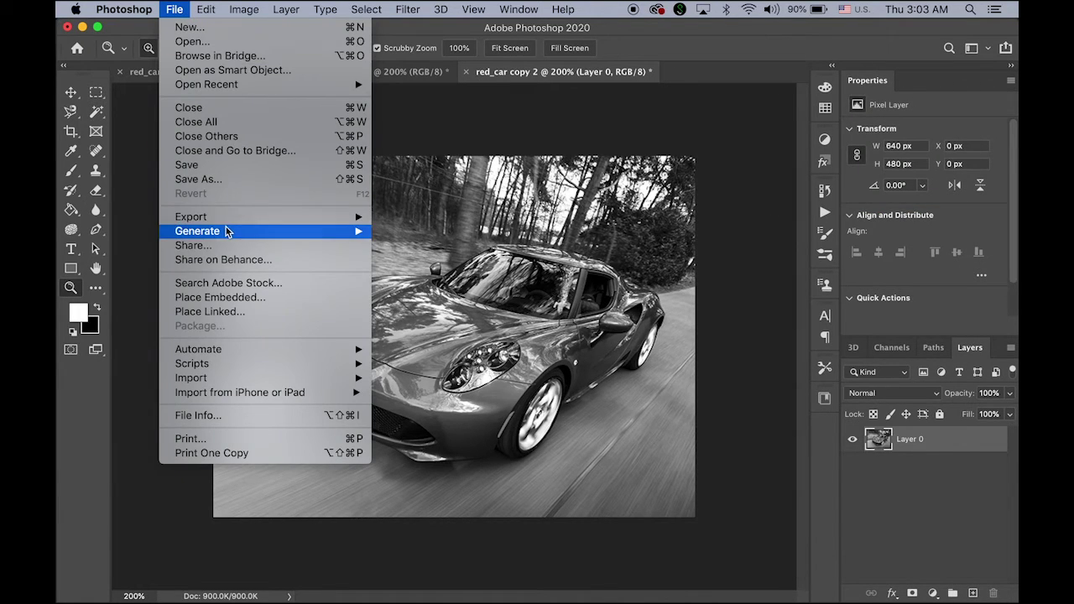
mouse_move(232, 219)
left_click(473, 276)
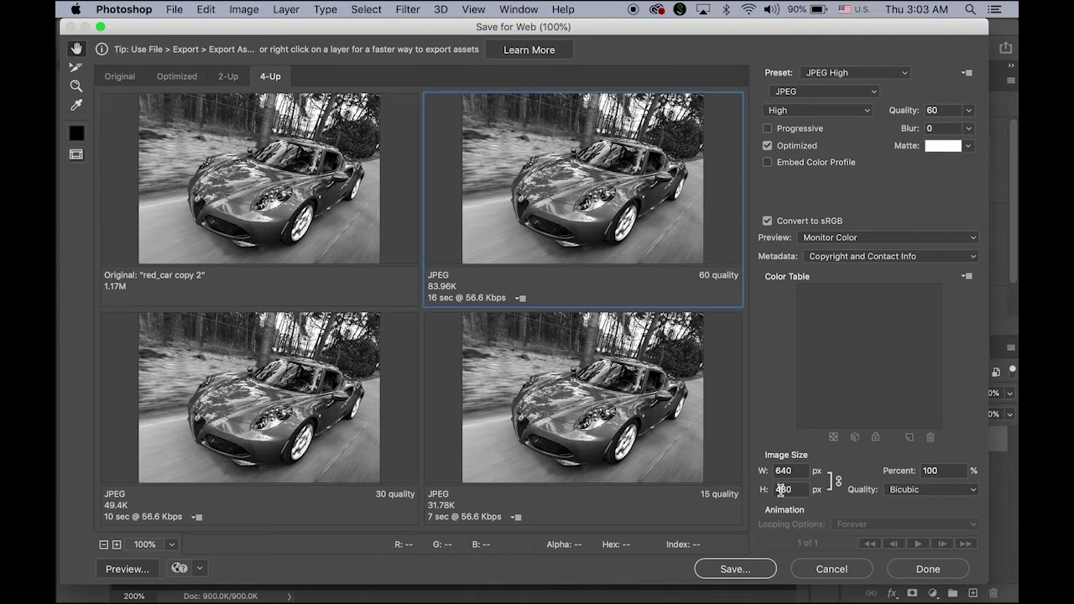
left_click(831, 569)
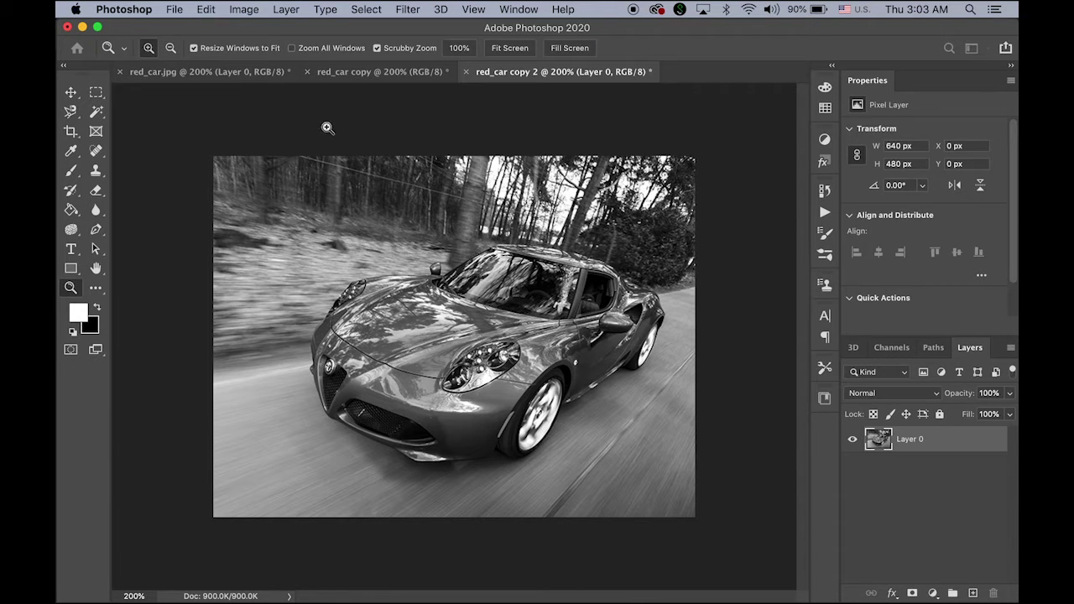
Step: In red_car.jpg, start a Pen tool path at the windshield base and trace the roof and rear edge down to the rear wheel
left_click(224, 79)
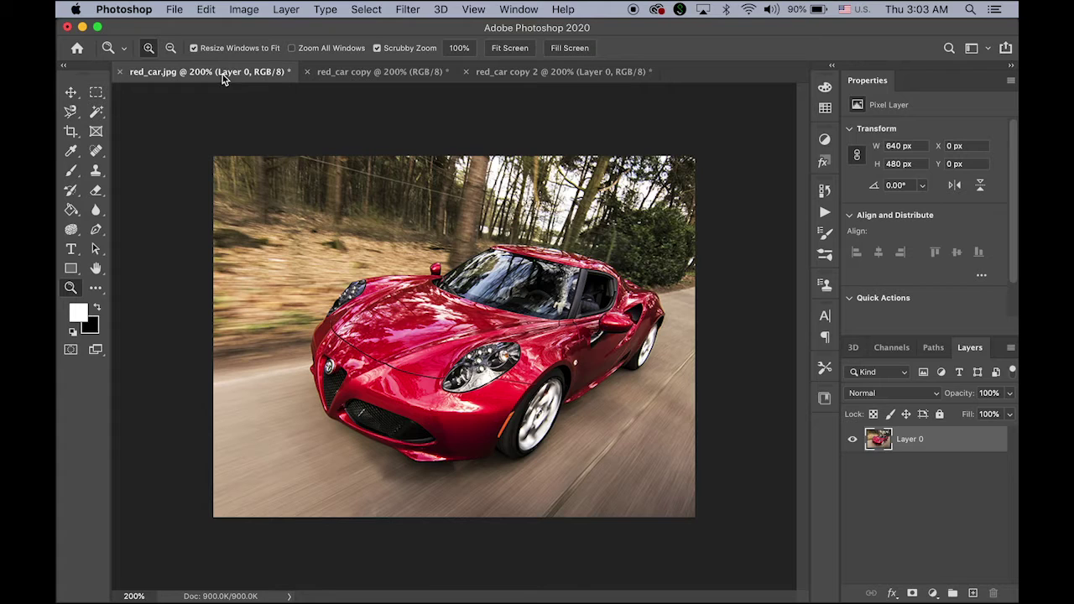
left_click(96, 230)
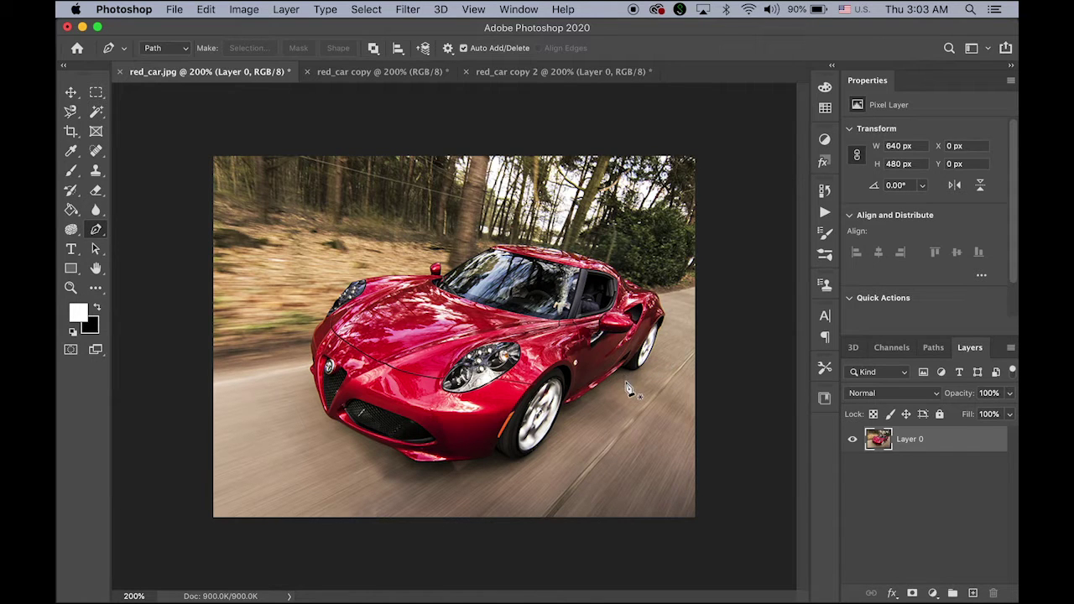
left_click(444, 278)
scroll(445, 278, "up", 2)
left_click(535, 220)
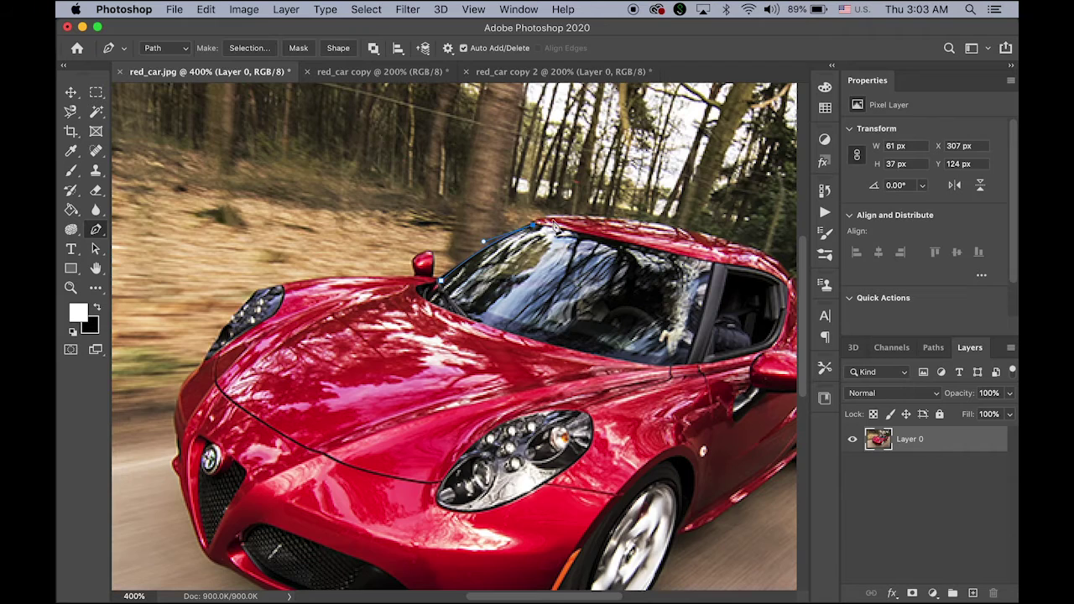
scroll(588, 234, "right", 3)
left_click(628, 273)
left_click(688, 312)
left_click(762, 332)
scroll(739, 336, "down", 2)
left_click(714, 323)
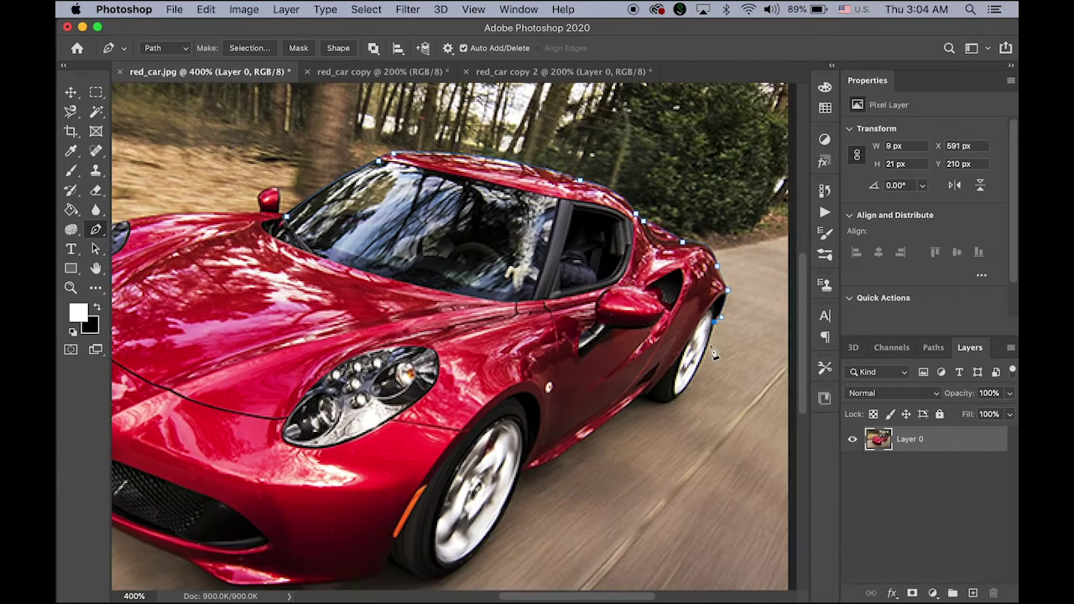
Step: Continue the path around the rear wheel, along the side sill, around the front wheel and under the front bumper
left_click(670, 403)
left_click(559, 459)
scroll(587, 436, "down", 4)
left_click(525, 422)
left_click(470, 405)
left_click(456, 421)
left_click(375, 430)
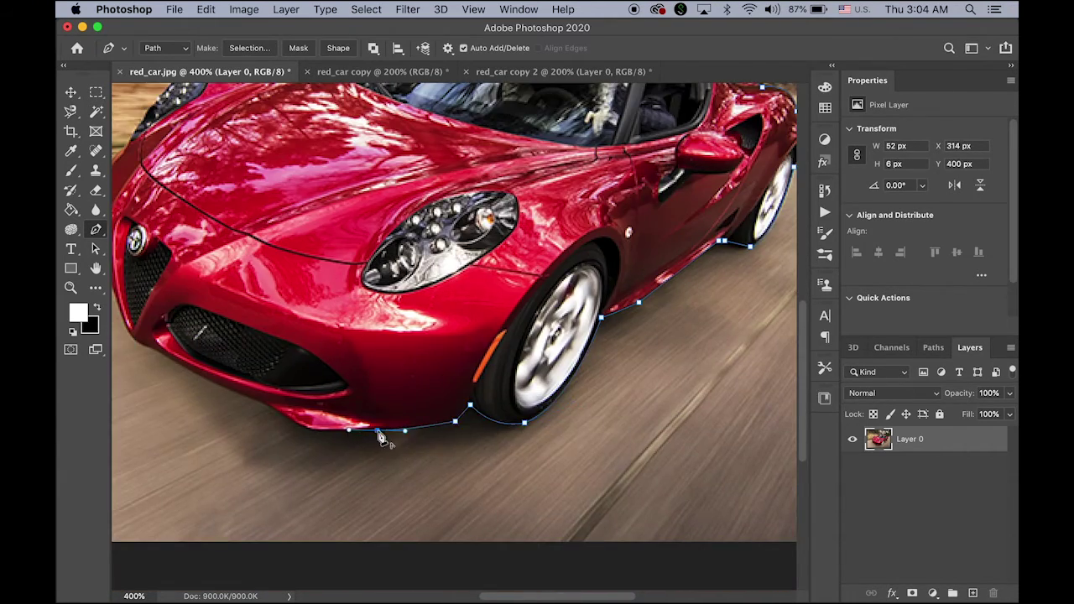
Step: Extend the path along the lower front bumper and up the car's nose beside the grille
scroll(378, 420, "left", 3)
left_click(414, 407)
left_click(325, 361)
scroll(327, 361, "left", 2)
left_click(393, 406)
left_click(374, 397)
left_click(364, 320)
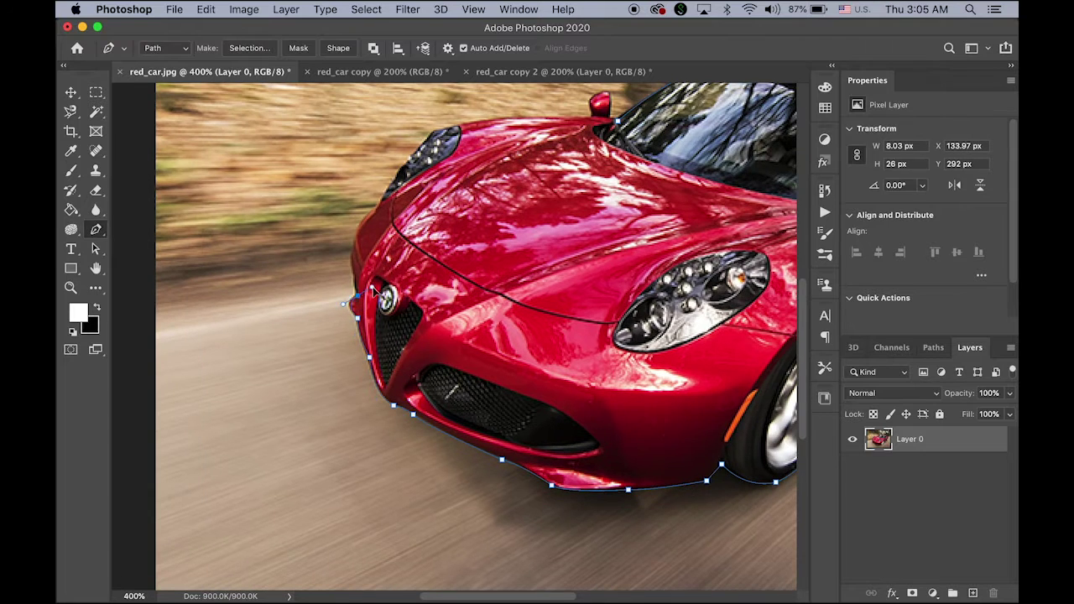
Step: Trace the front fender, far headlight, hood edge and side mirror, and close the path at its starting point
scroll(357, 306, "up", 4)
left_click(362, 327)
left_click(383, 294)
left_click(400, 271)
left_click(423, 232)
left_click(593, 211)
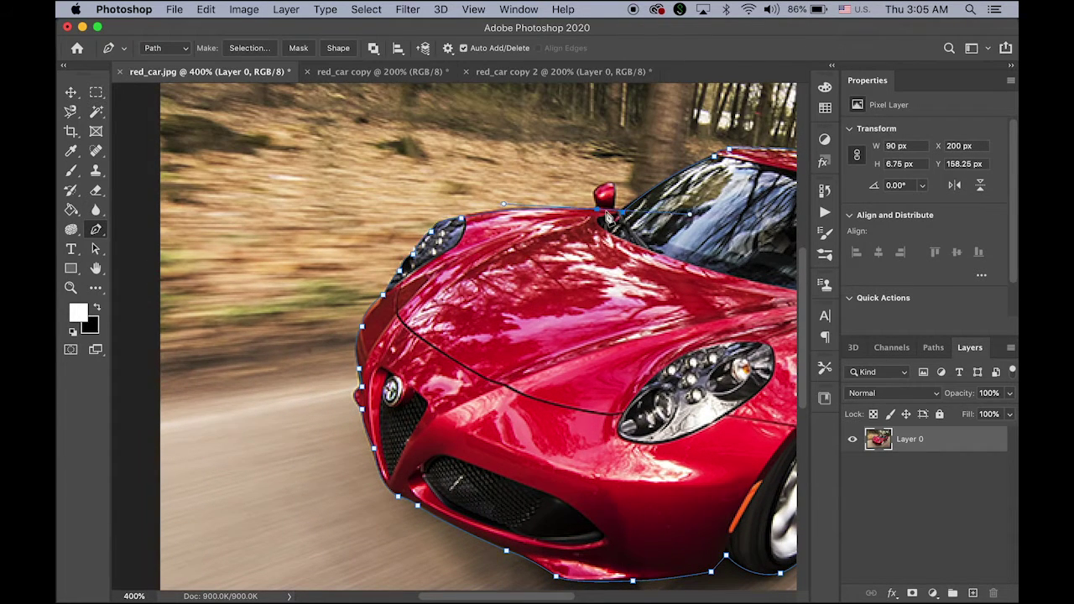
scroll(604, 252, "up", 4)
left_click(607, 316)
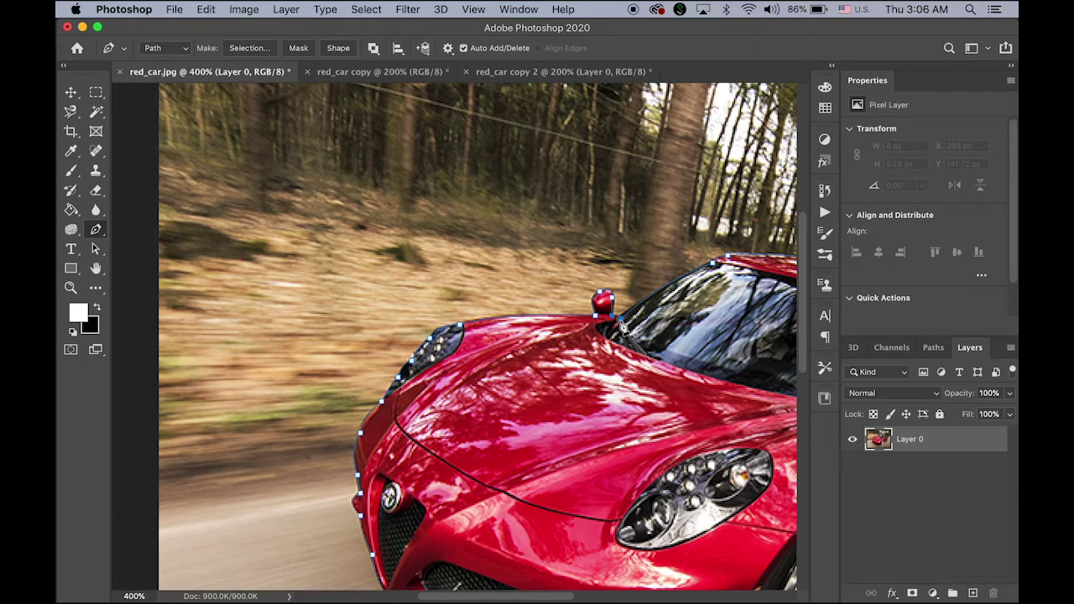
left_click(622, 327)
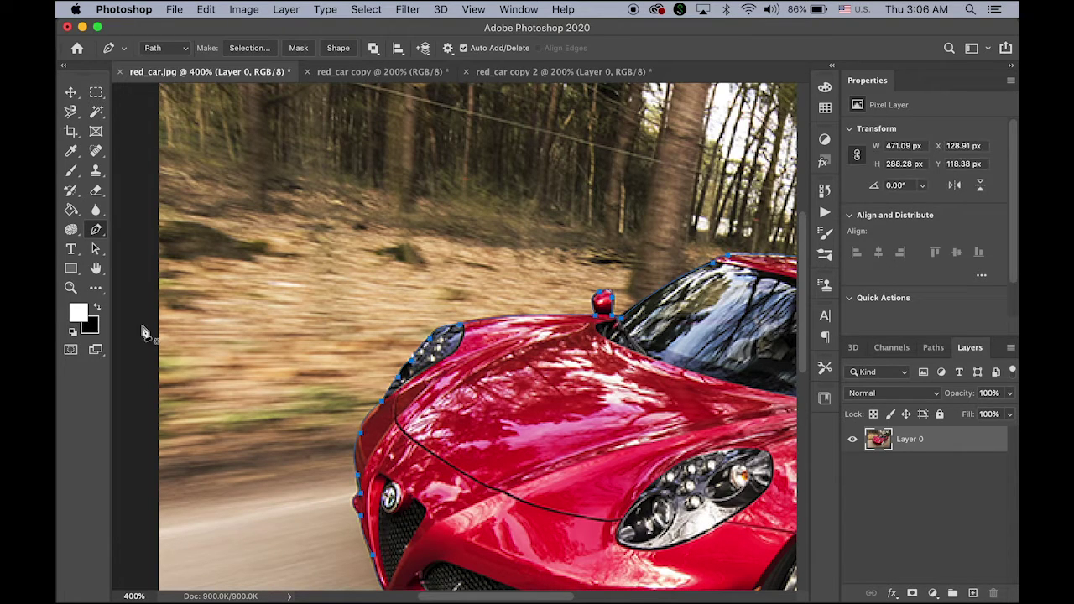
Step: Make a selection from the work path around the car
scroll(451, 354, "down", 1)
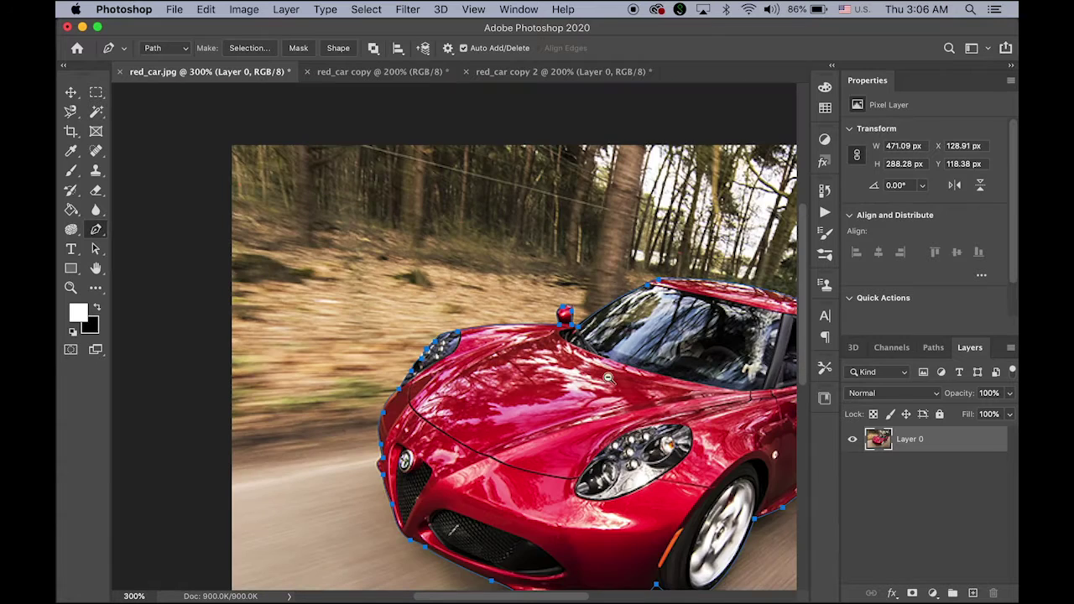
scroll(612, 382, "down", 1)
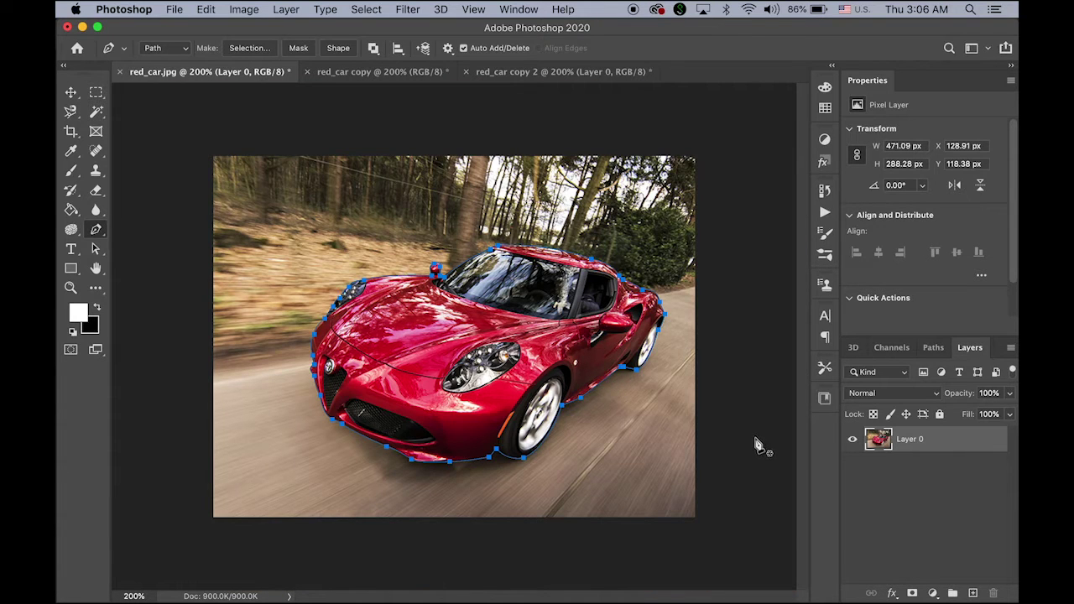
left_click(931, 349)
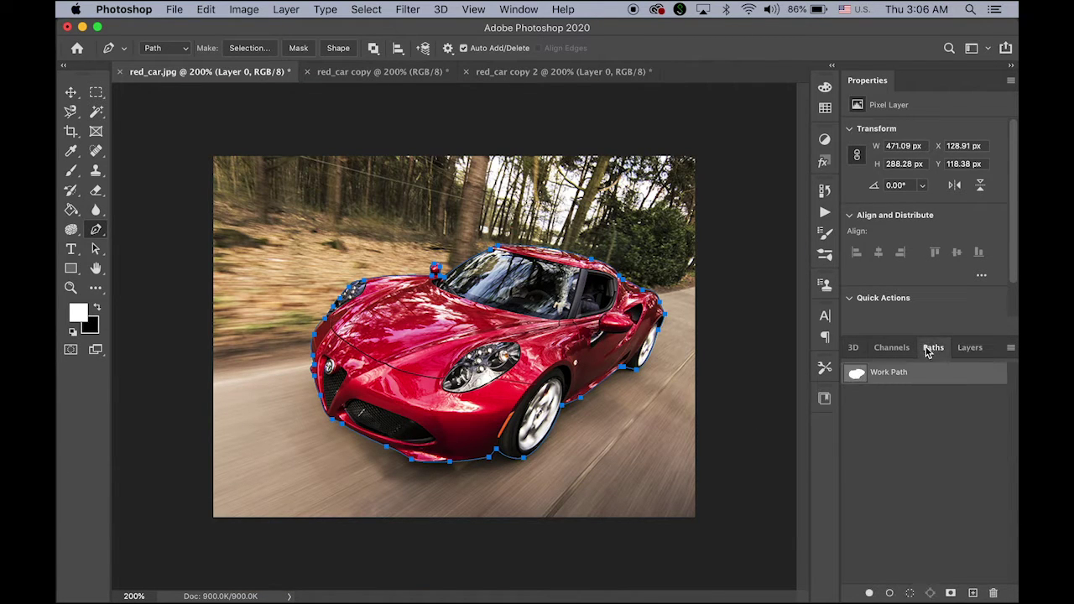
left_click(1011, 349)
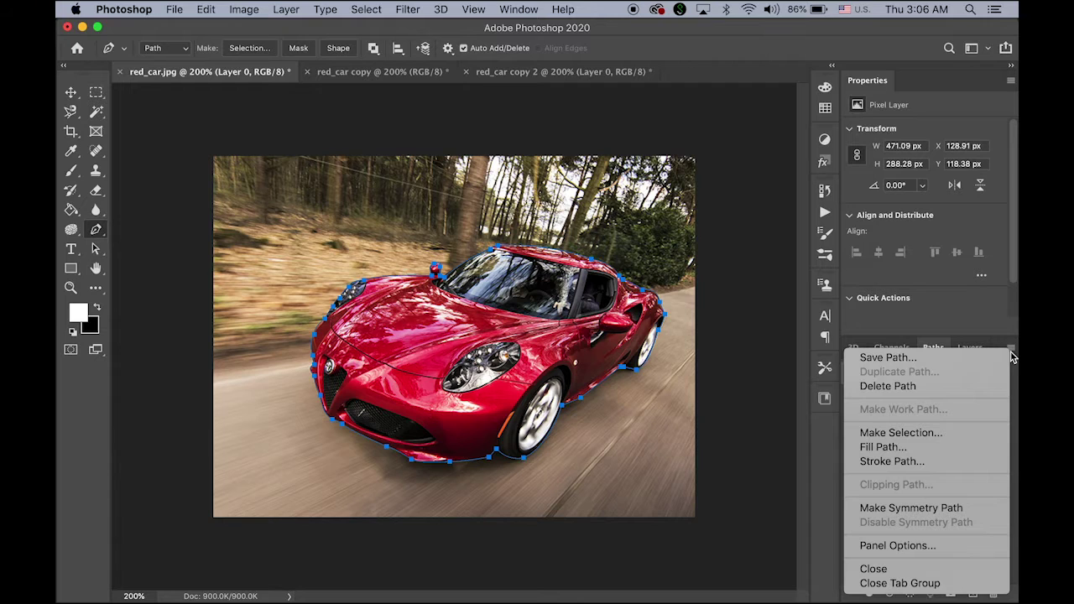
left_click(933, 433)
left_click(755, 169)
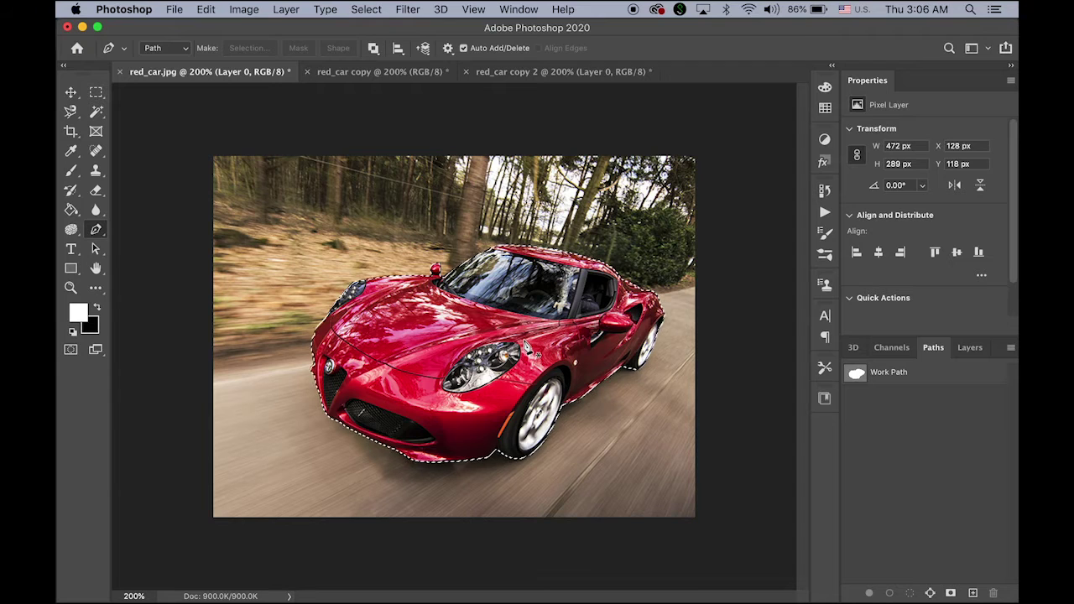
Step: Invert the selection and apply a Black & White adjustment to the background around the red car
left_click(367, 9)
left_click(416, 72)
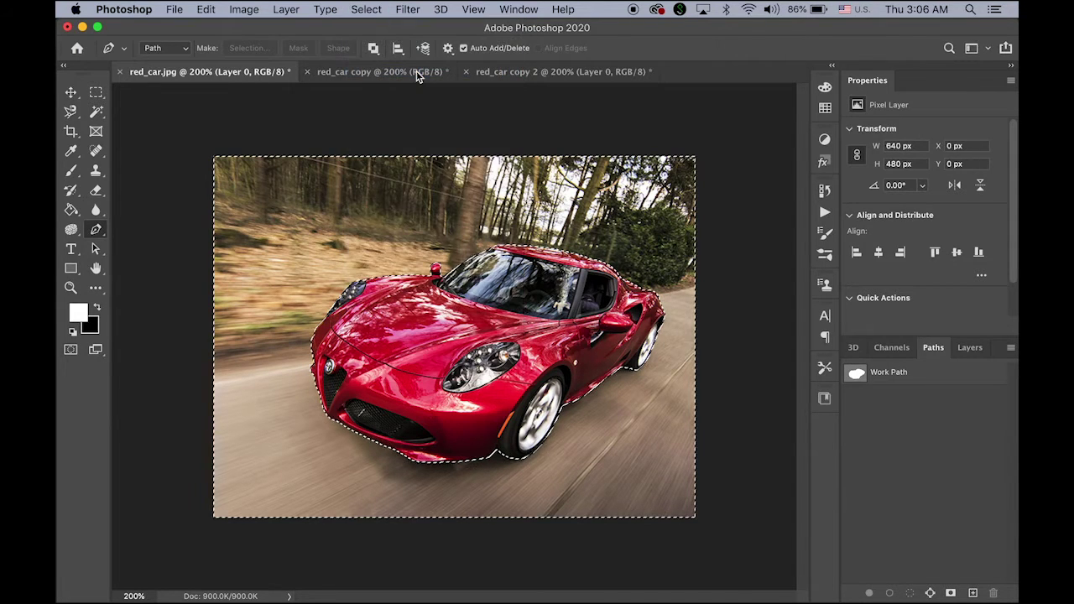
left_click(243, 9)
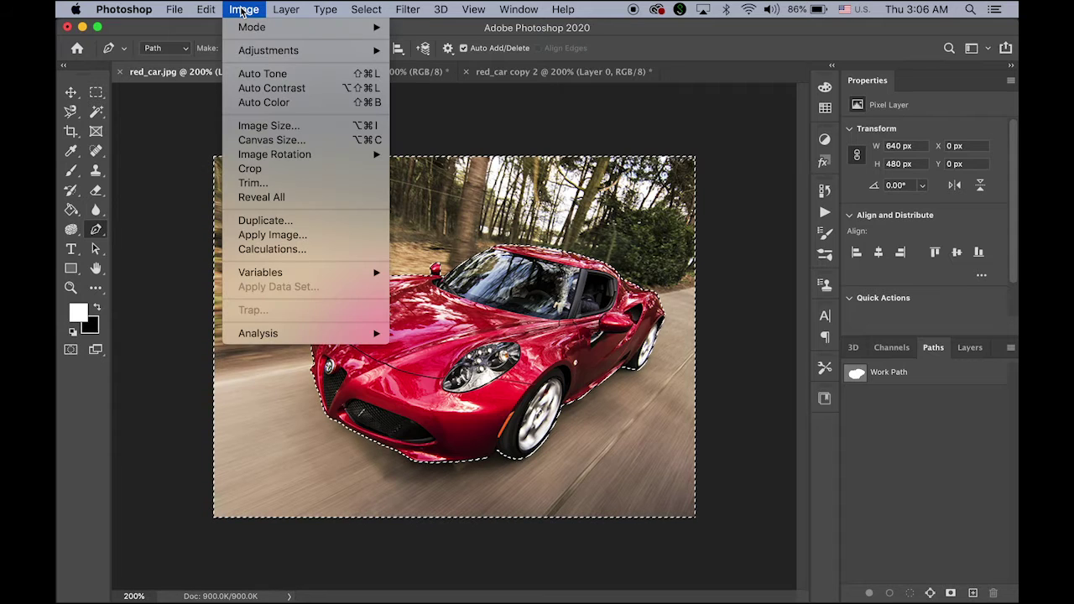
mouse_move(269, 52)
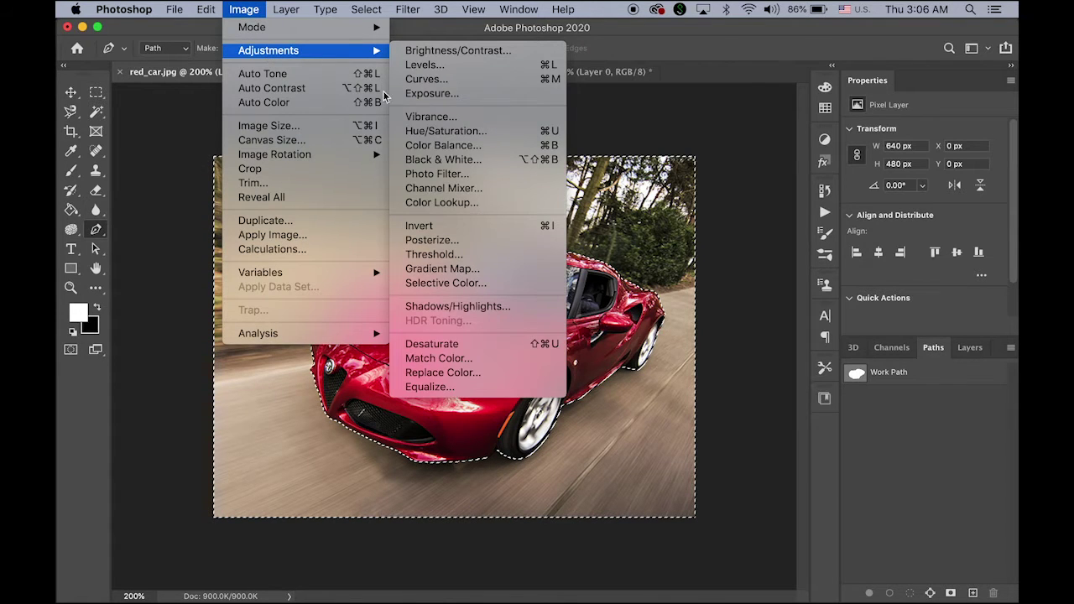
left_click(499, 165)
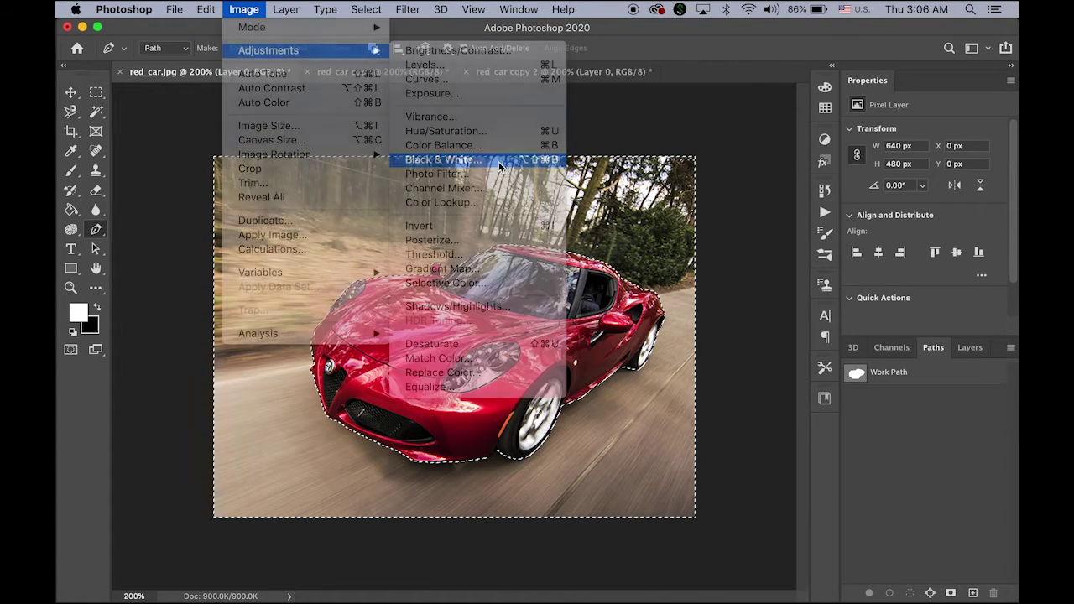
left_click(908, 100)
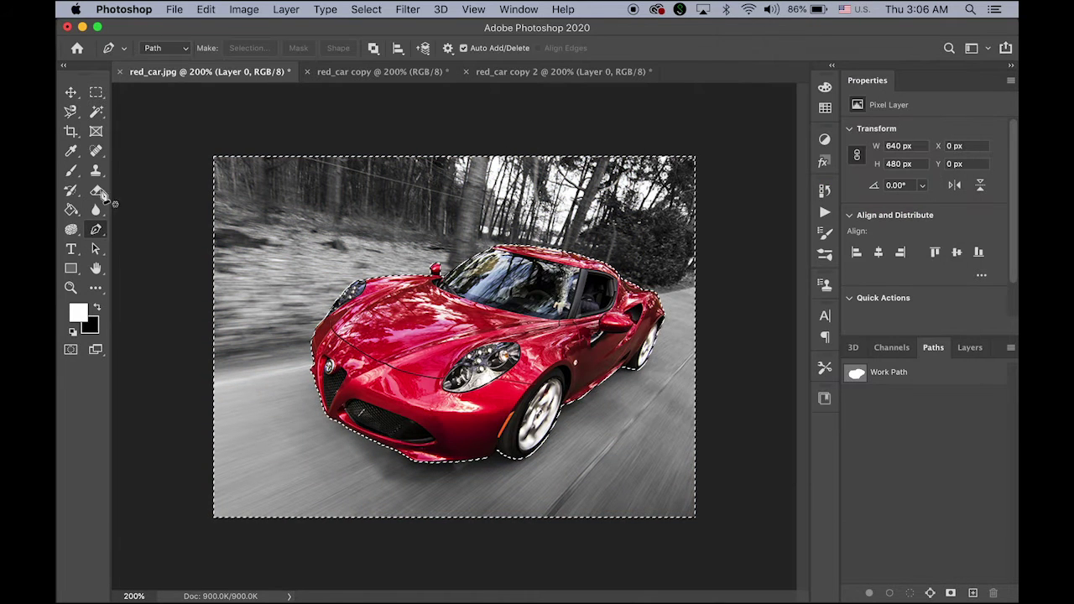
Step: Deselect the background and open the Save for Web settings for the red car image
key("m")
key("super+d")
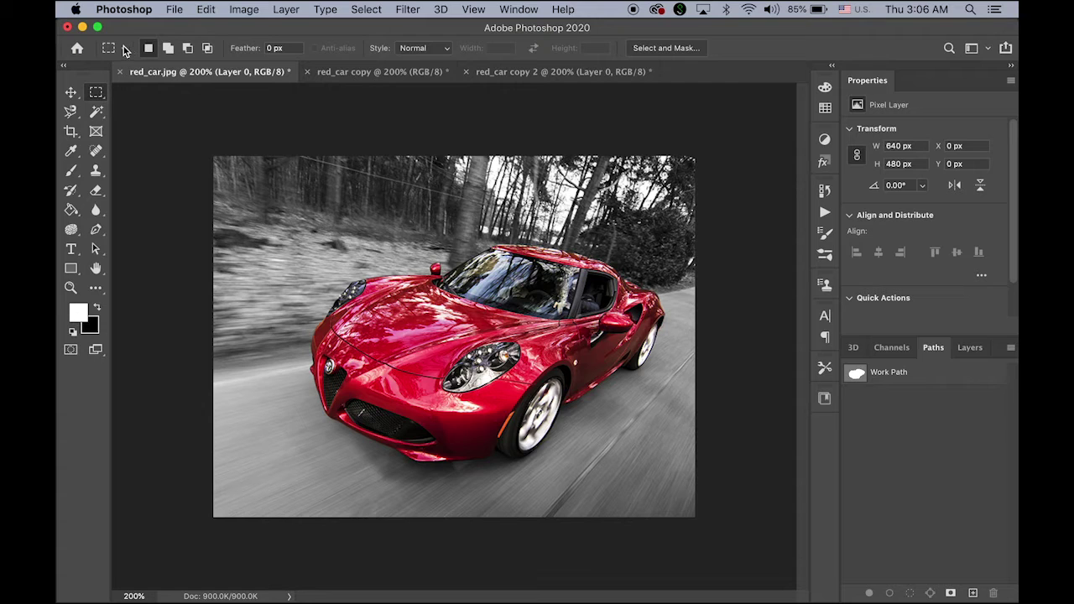
key("super+alt+shift+s")
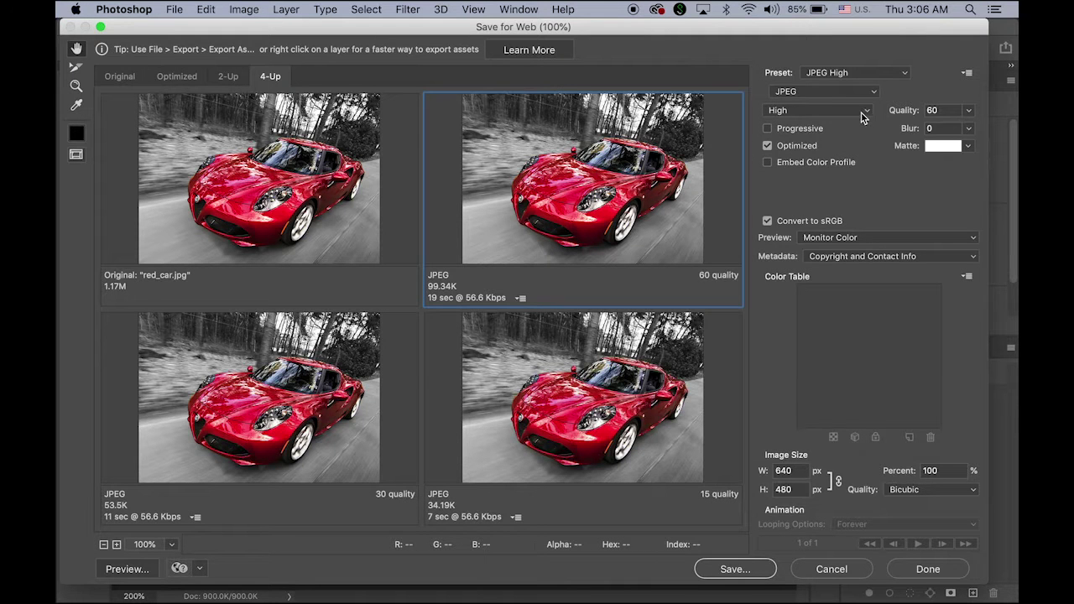
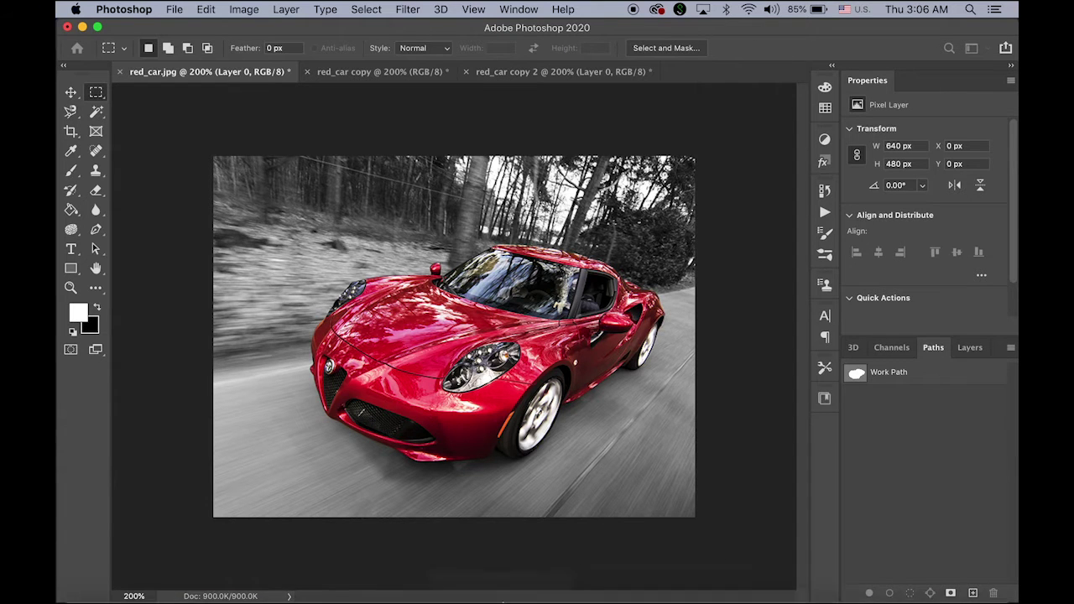
Step: Switch to Animate, create a 640 x 480 ActionScript 3.0 document at 24 fps, and fit the stage in the window
left_click(558, 590)
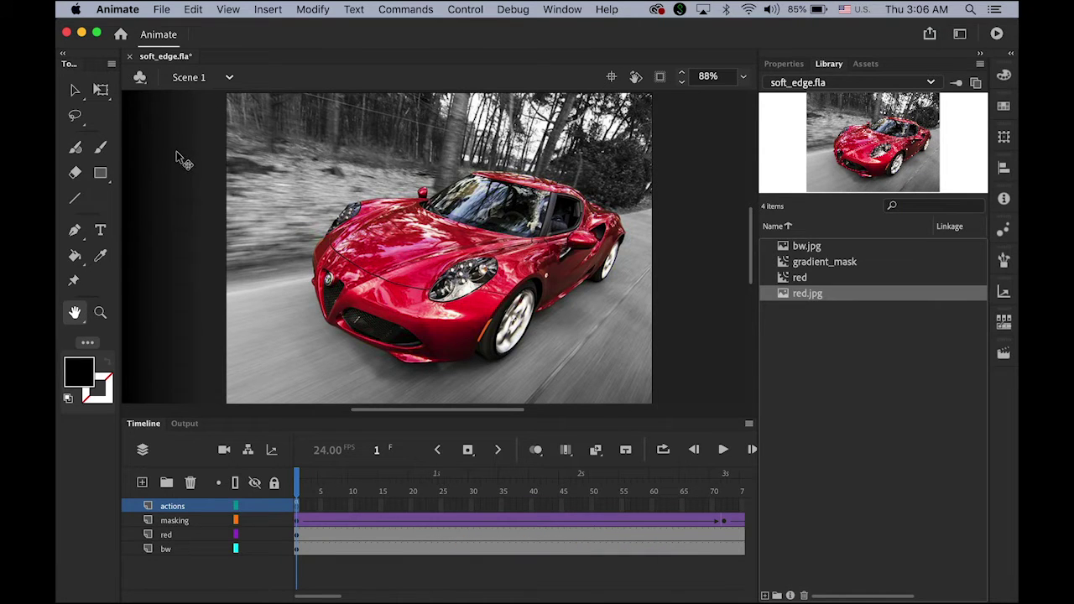
key("super+Return")
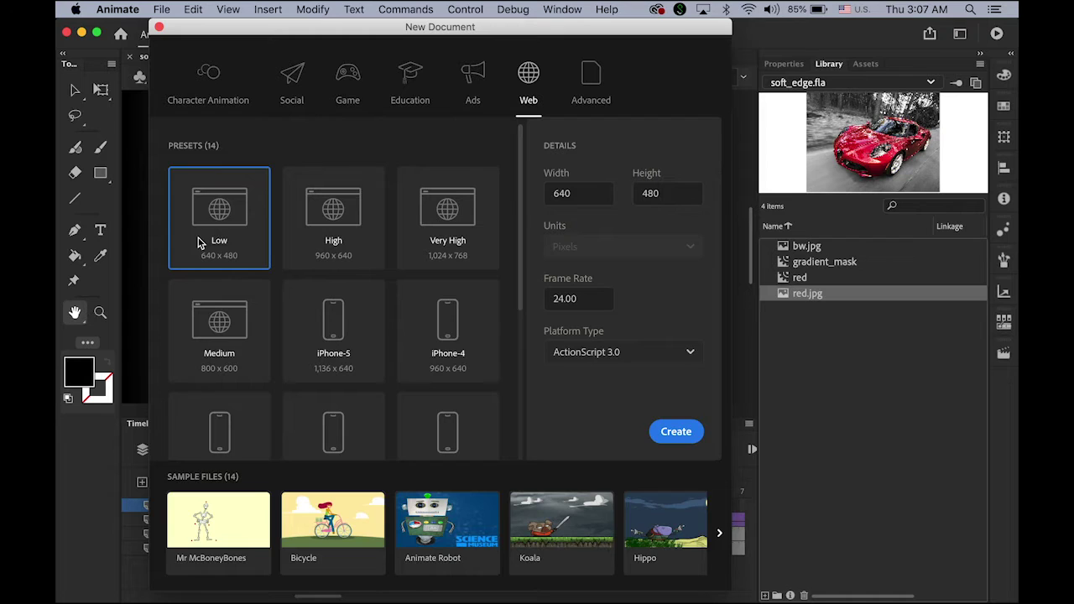
left_click(579, 193)
left_click(646, 193)
left_click(579, 300)
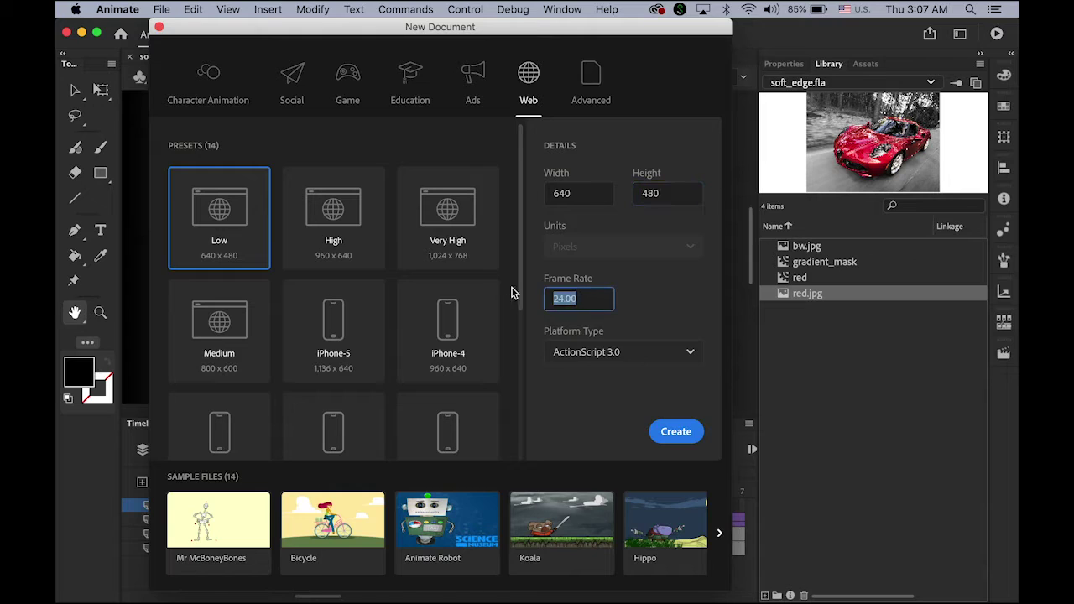
left_click(690, 353)
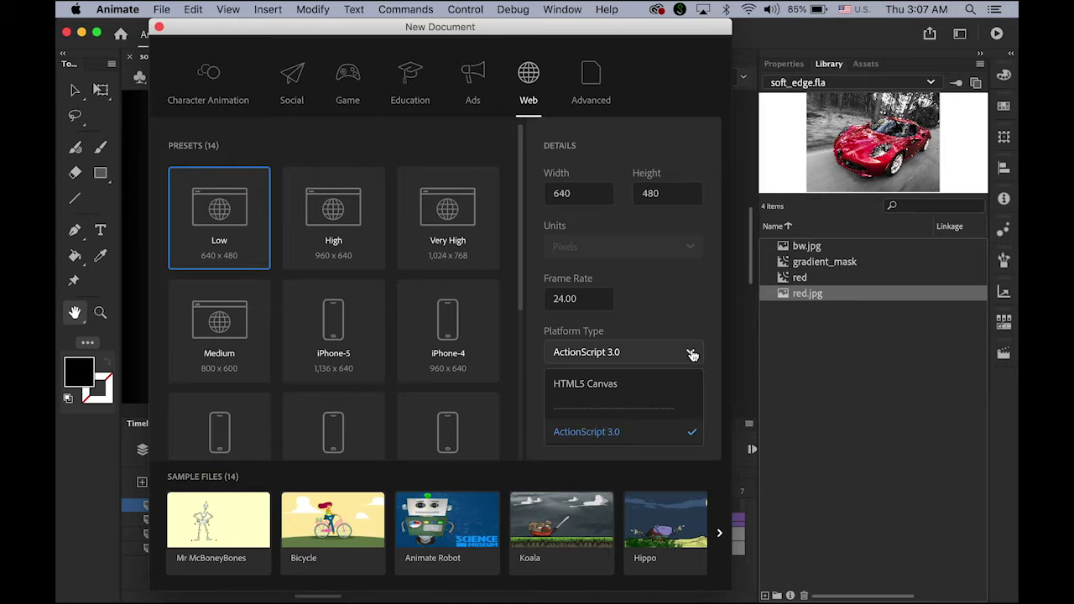
left_click(678, 313)
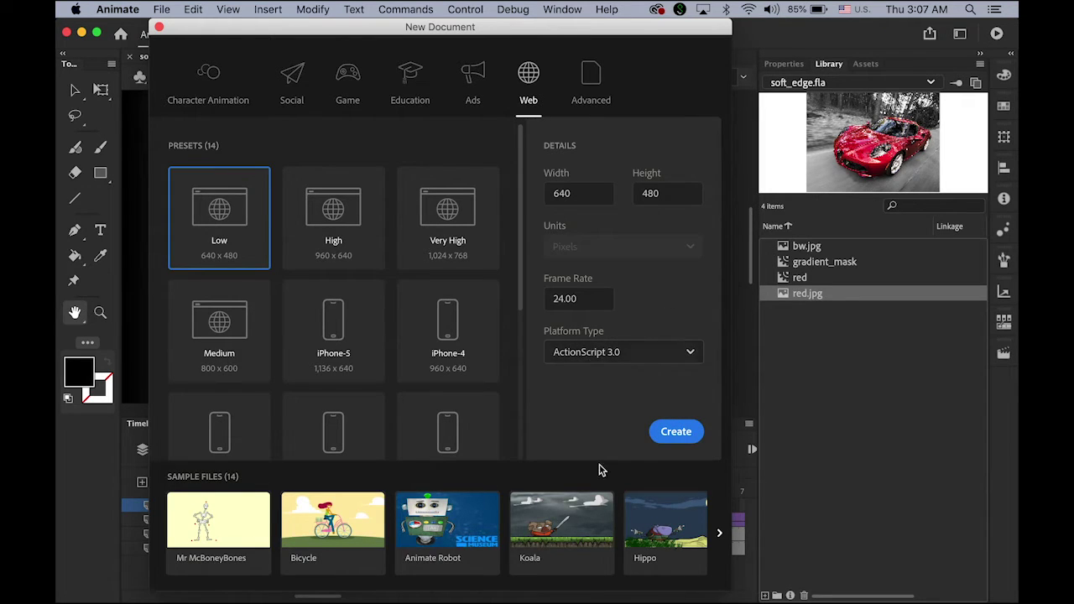
left_click(679, 436)
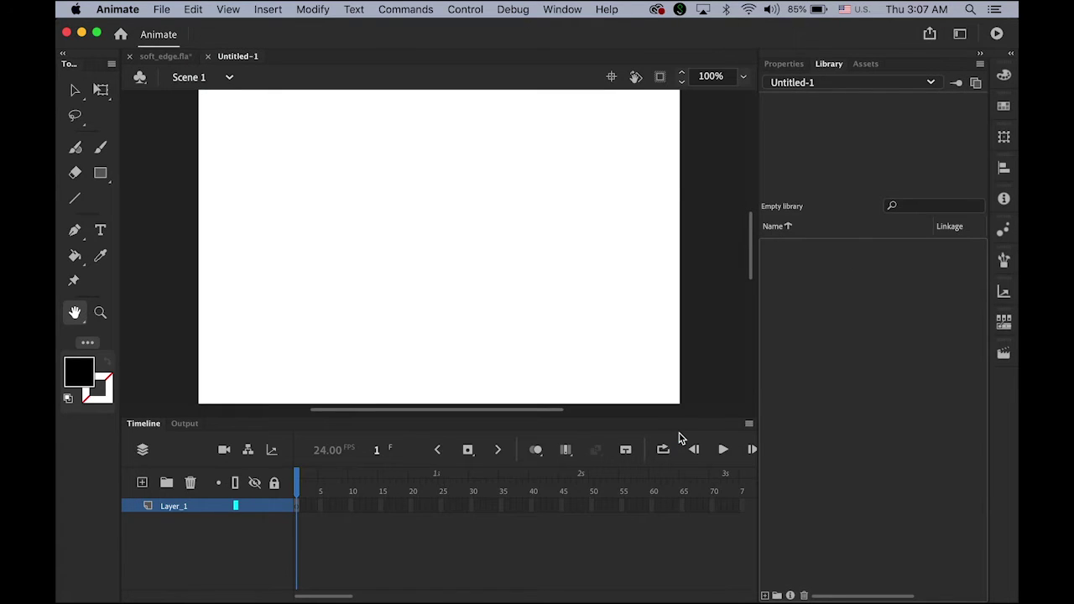
double_click(74, 314)
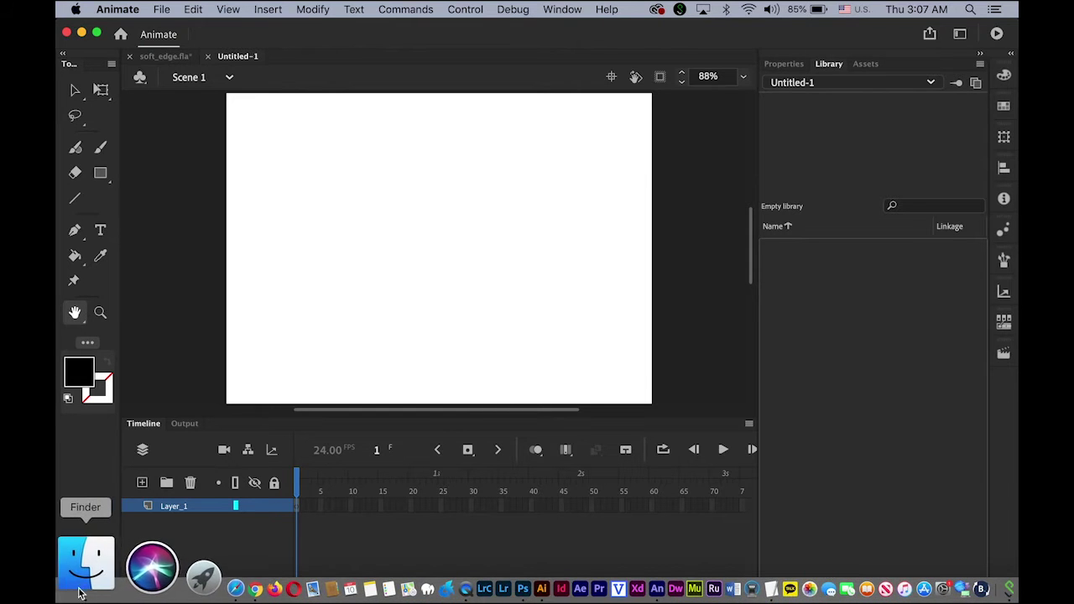
Step: Import bw.jpg and red.jpg from the final folder into the new document's library and preview both images
left_click(91, 568)
scroll(302, 177, "left", 5)
left_click(296, 84)
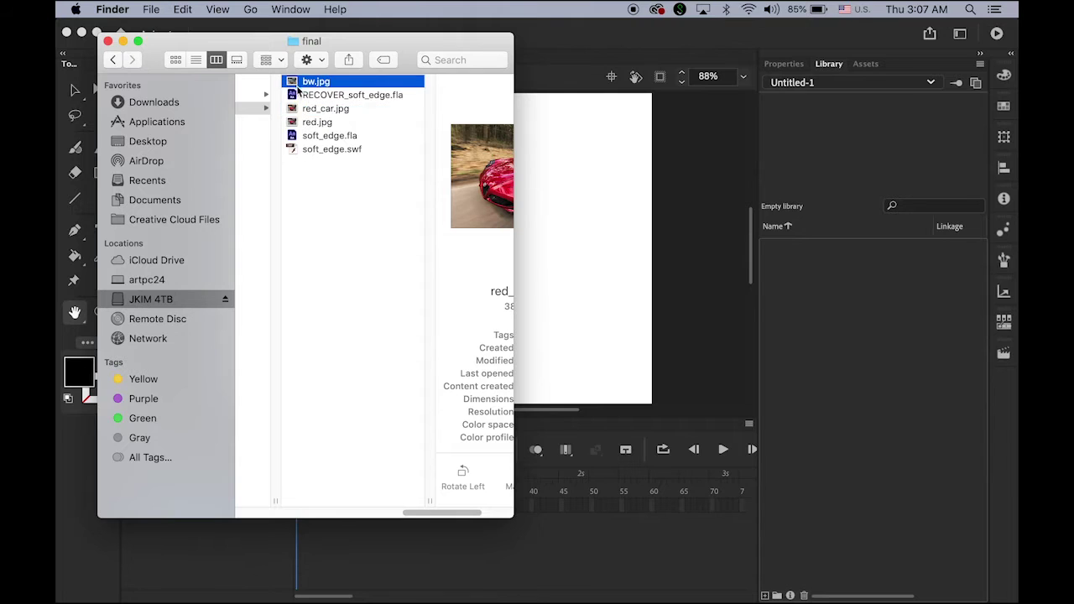
left_click_drag(252, 82, 706, 418)
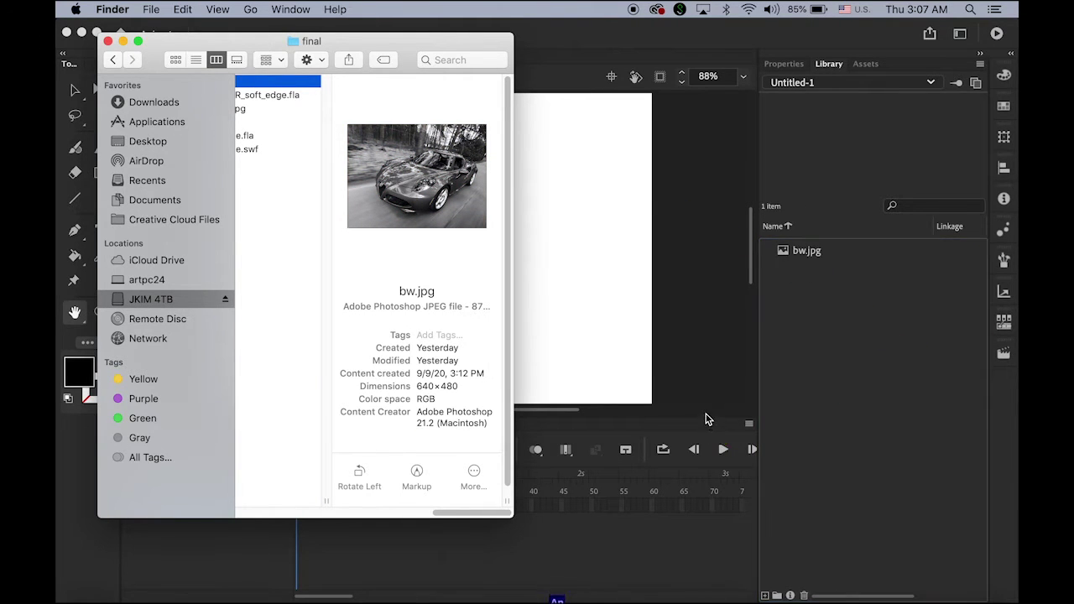
scroll(311, 192, "left", 4)
left_click(267, 124)
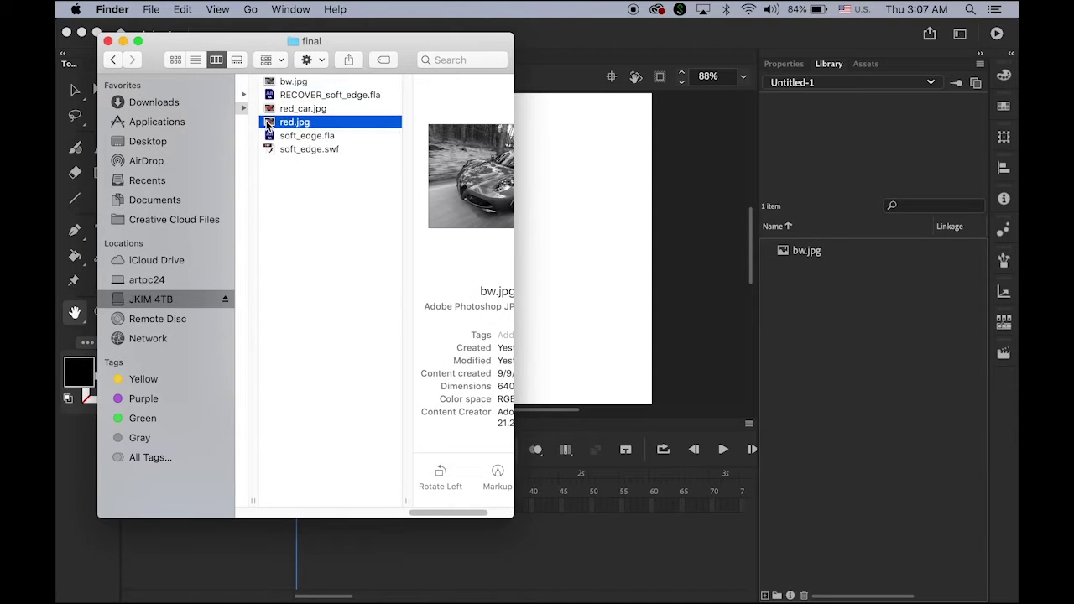
scroll(299, 157, "right", 3)
left_click_drag(256, 125, 841, 343)
left_click(612, 231)
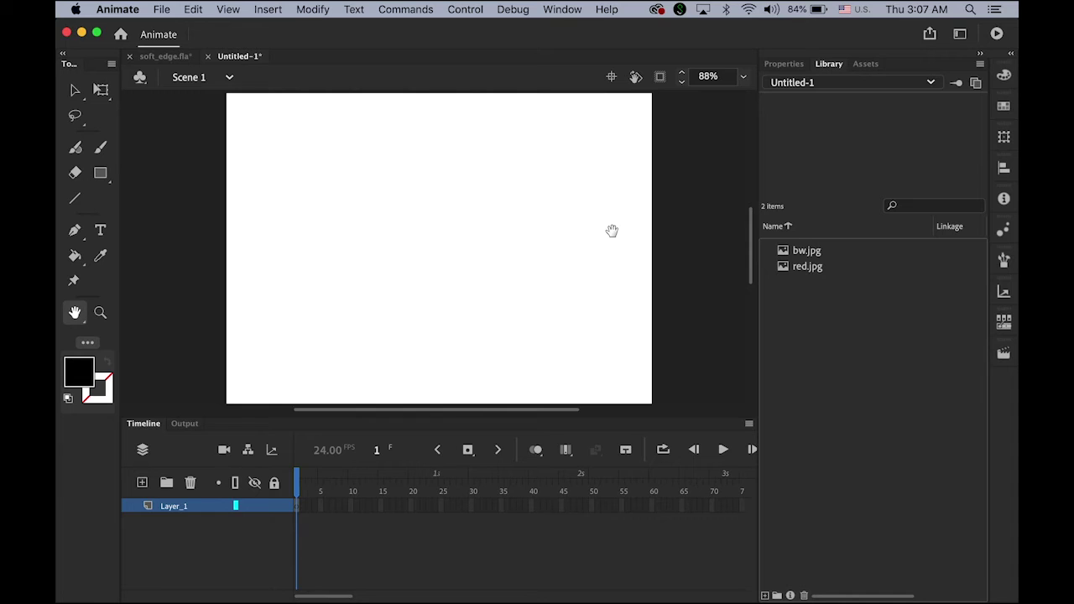
left_click(781, 266)
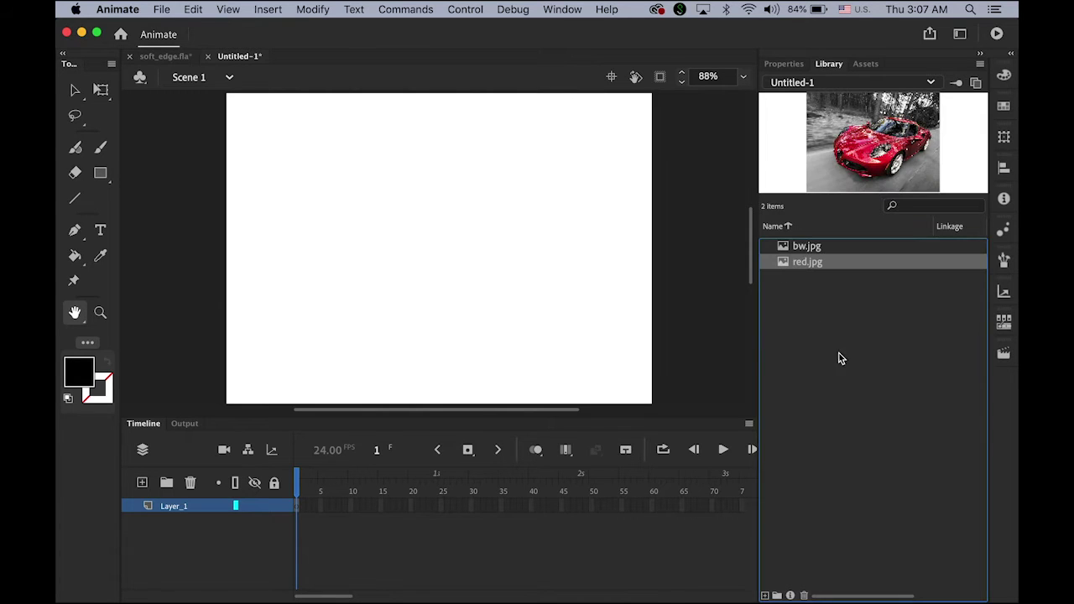
left_click(784, 246)
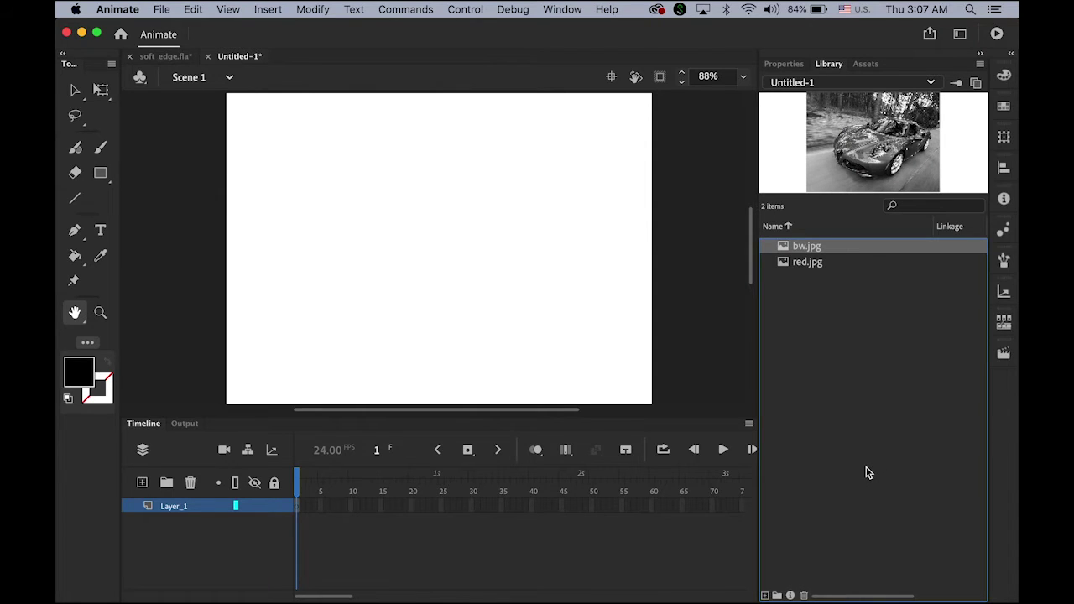
Step: Add two new layers to the timeline and rename the lowest layer bw
left_click(142, 483)
left_click(142, 483)
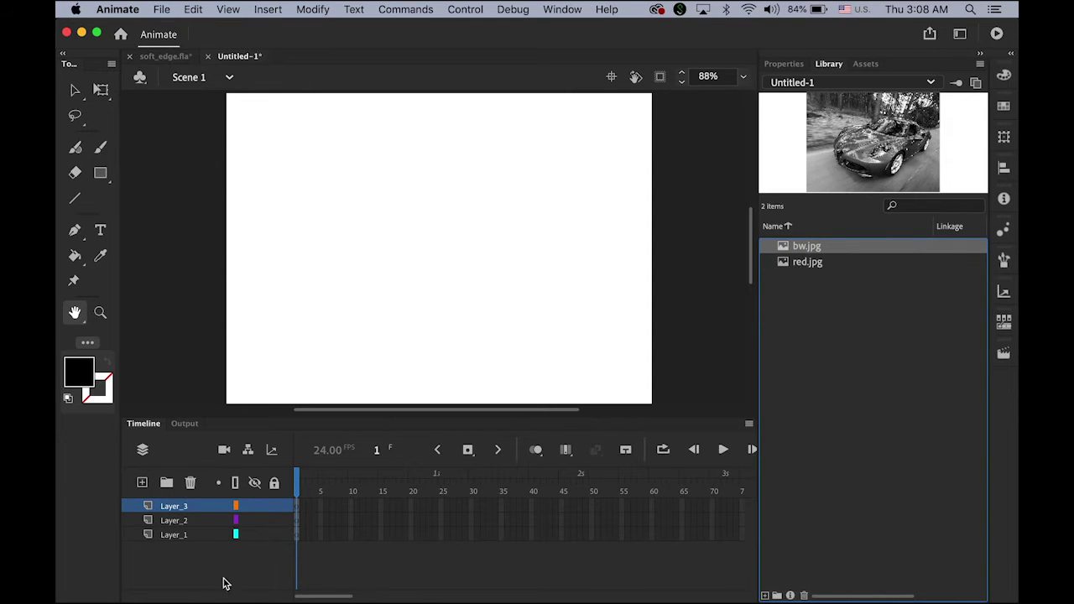
double_click(177, 535)
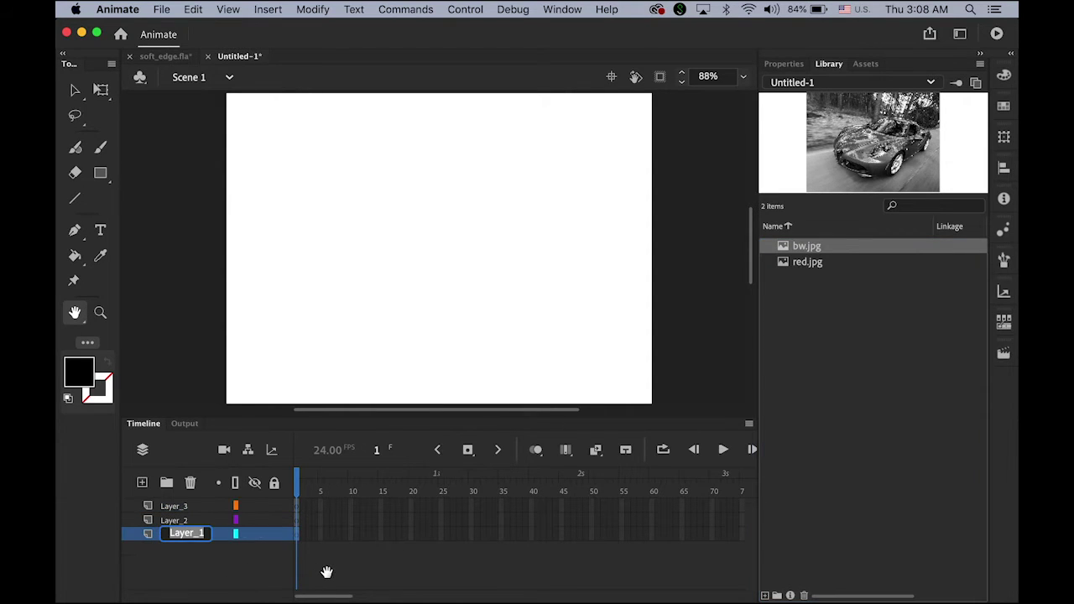
type("bw")
key("Return")
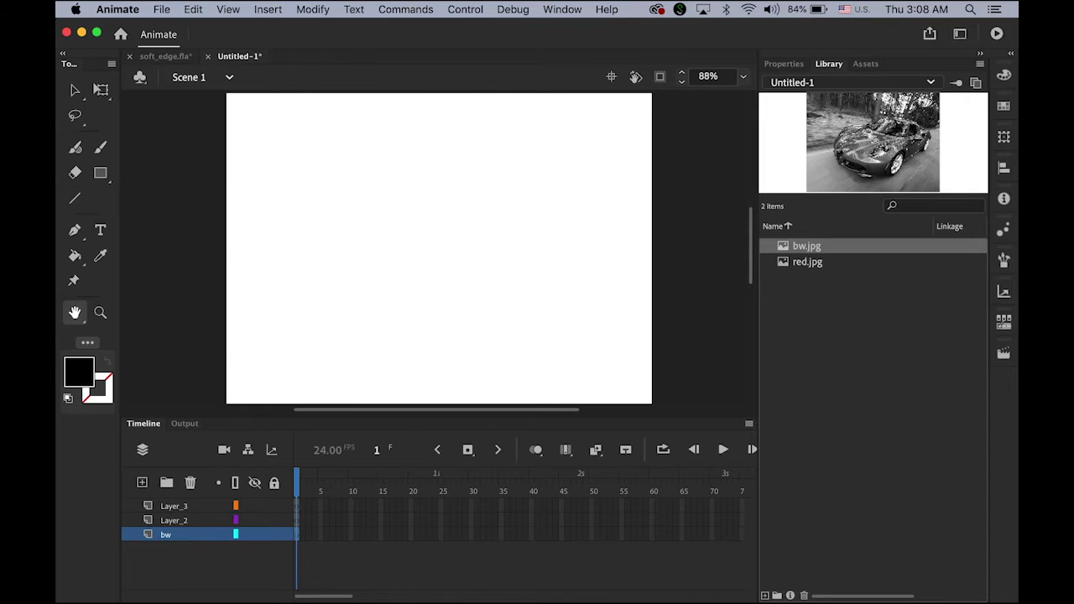
Step: Rename the middle layer red and the uppermost layer masking
left_click(178, 522)
double_click(178, 523)
type("red")
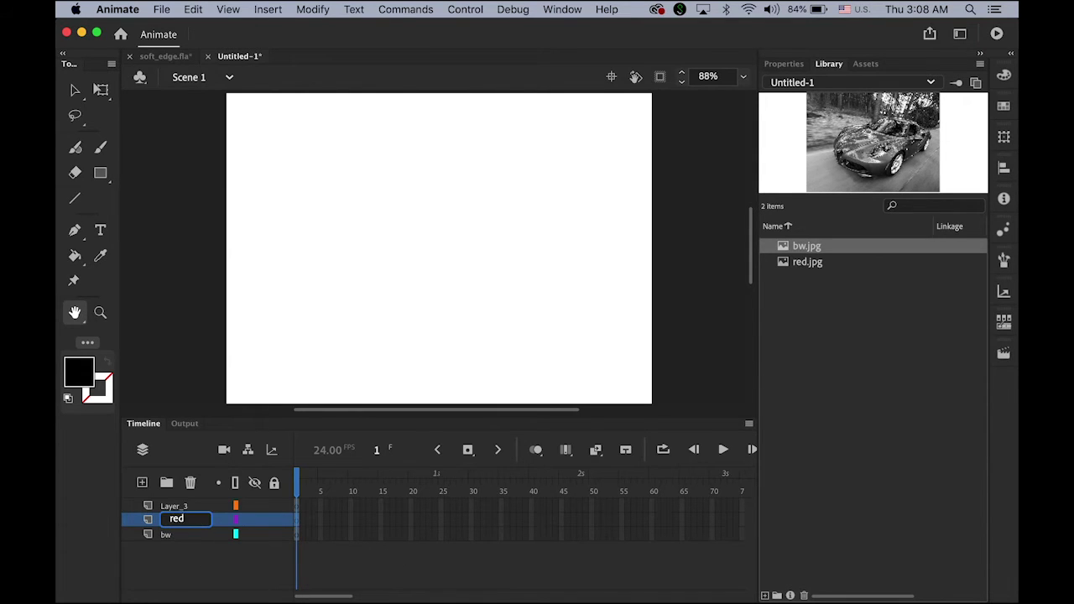
key("Return")
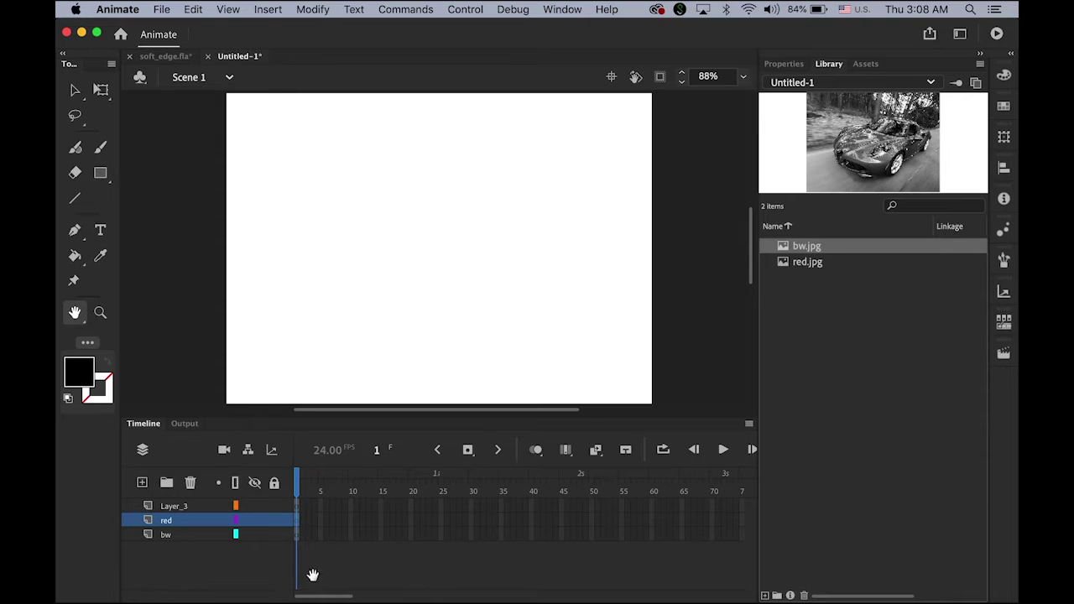
double_click(172, 507)
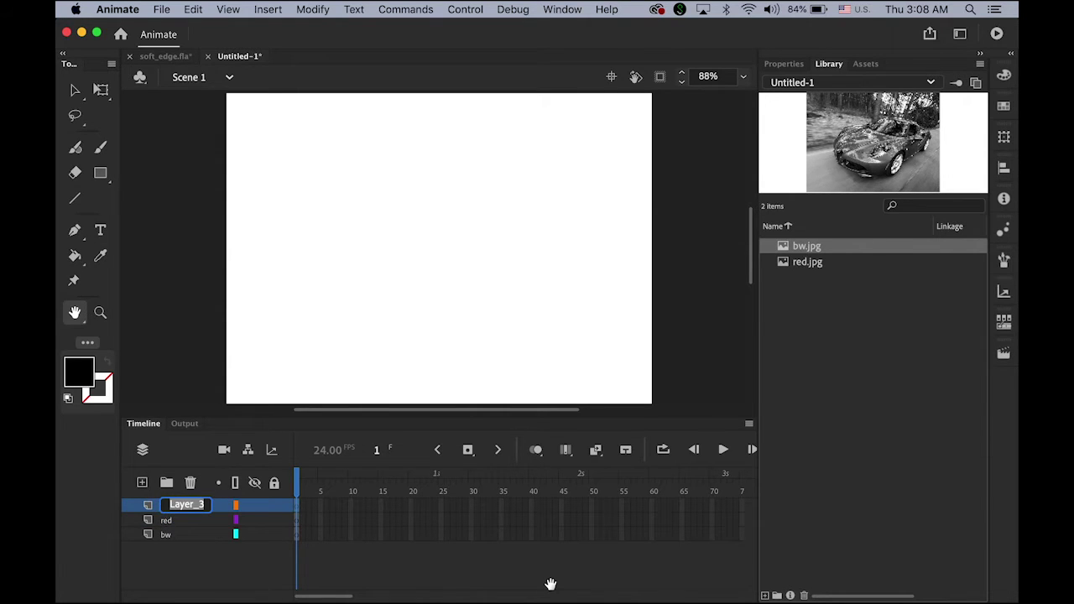
type("masking")
key("Return")
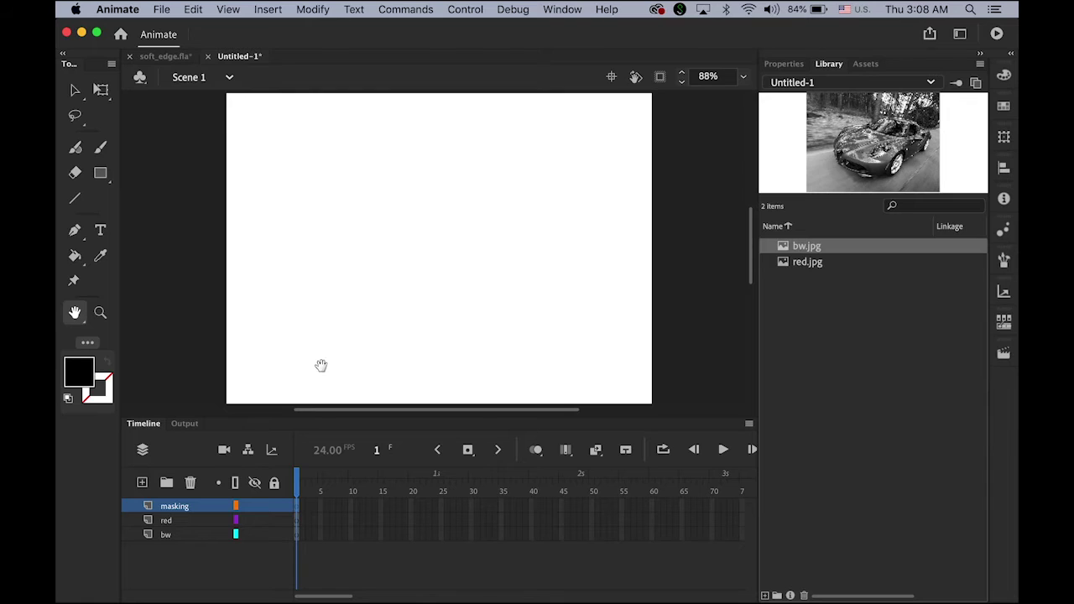
Step: Place bw.jpg from the library onto the stage in the bw layer
left_click(74, 89)
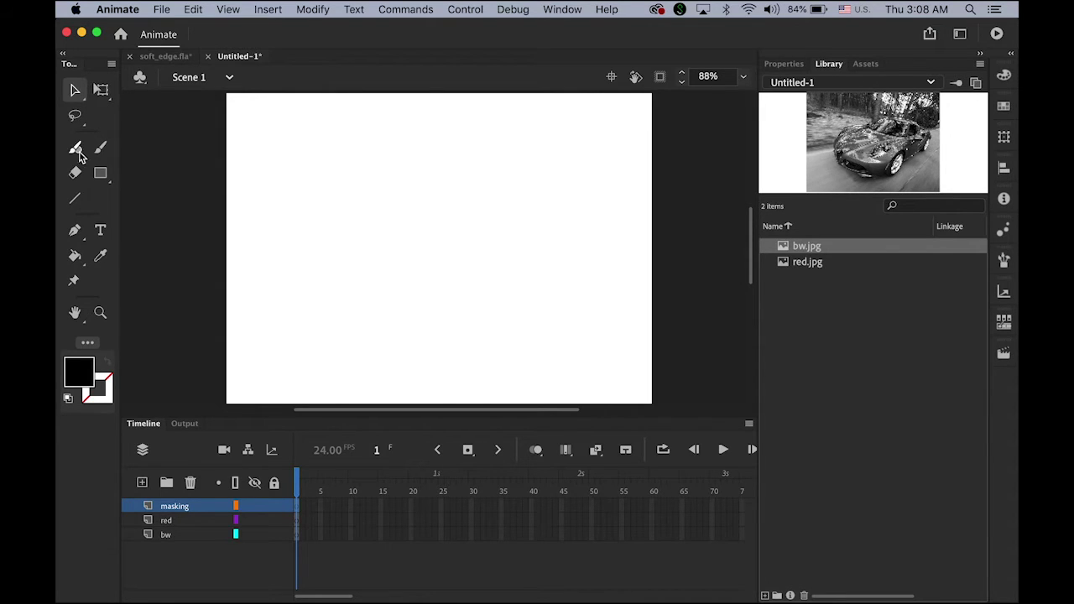
left_click(163, 536)
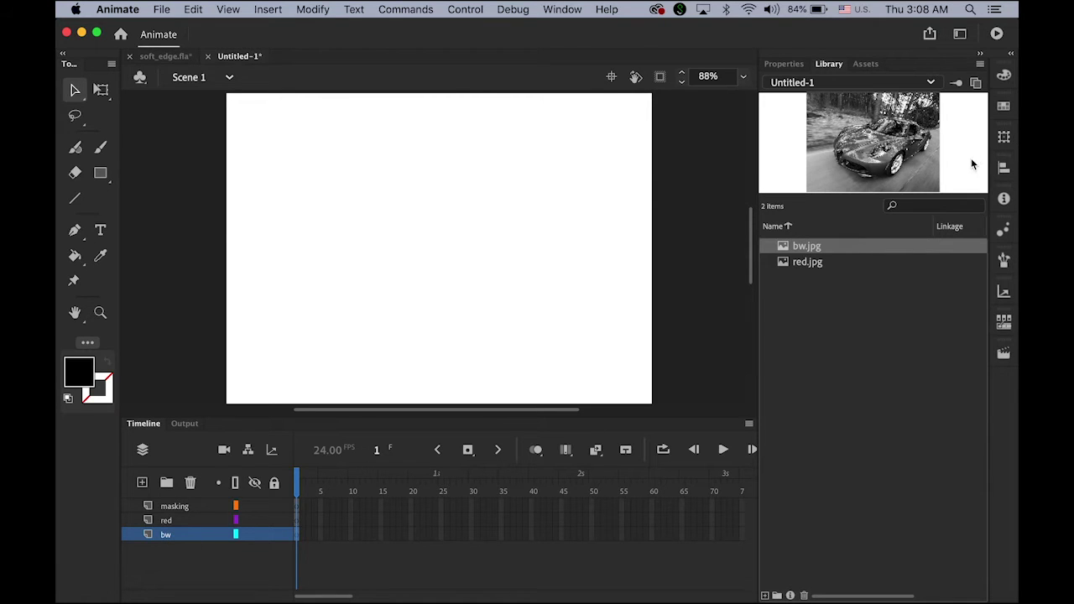
left_click(784, 249)
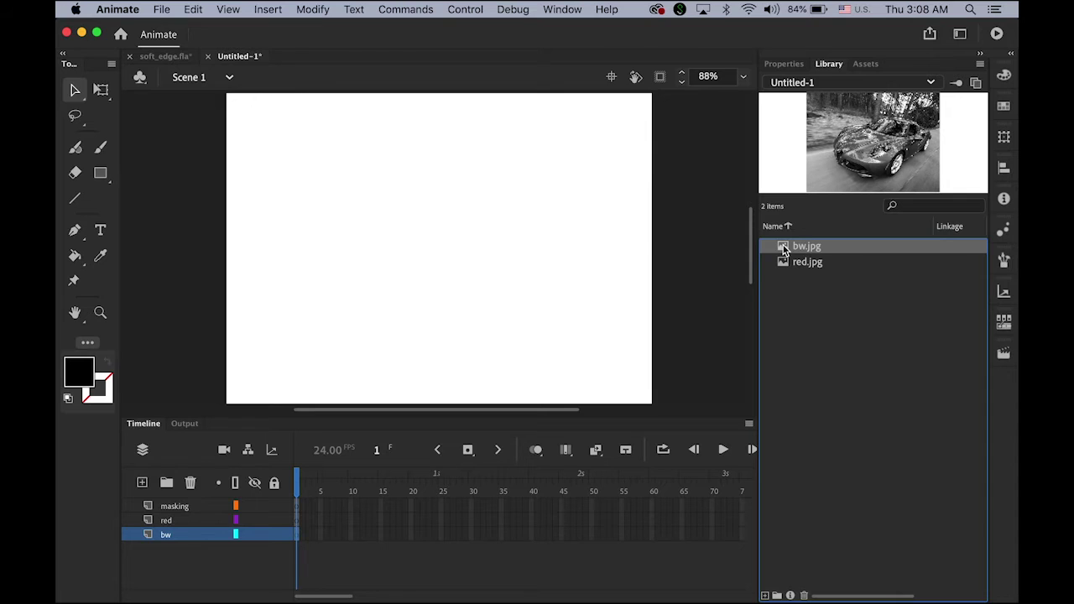
left_click_drag(783, 249, 510, 277)
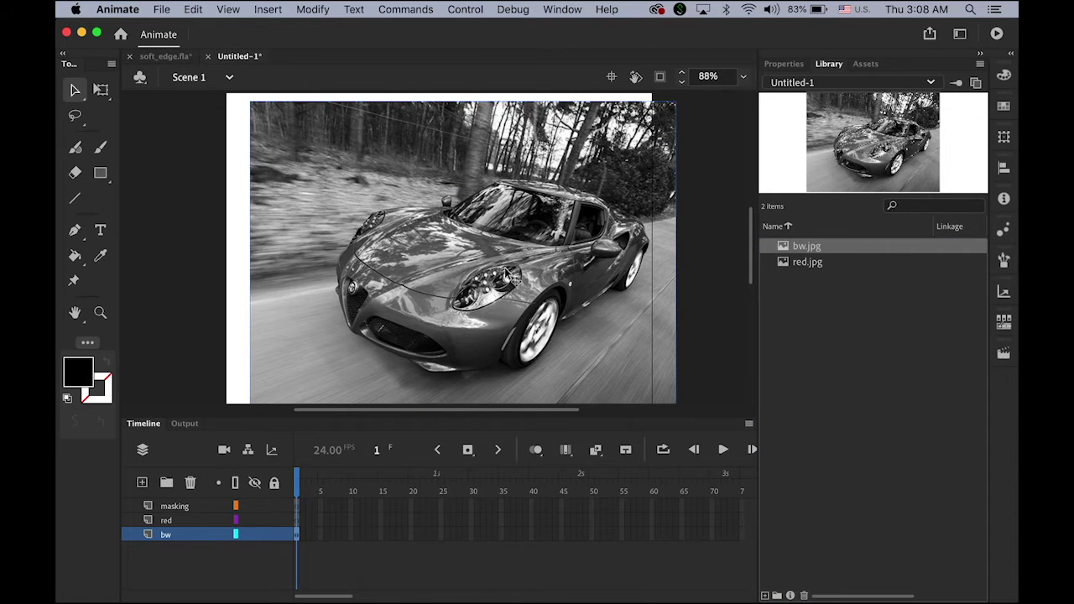
Step: Set the black-and-white bitmap's position to X 0 and Y 0, and lock the bw layer
left_click(788, 68)
left_click(881, 260)
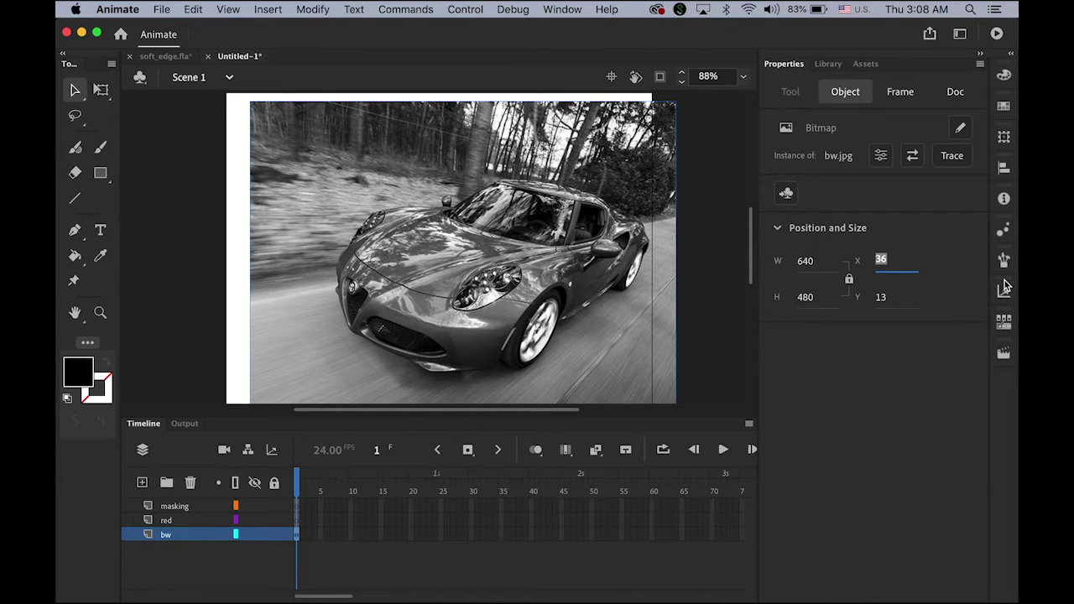
type("0")
key("Tab")
type("0")
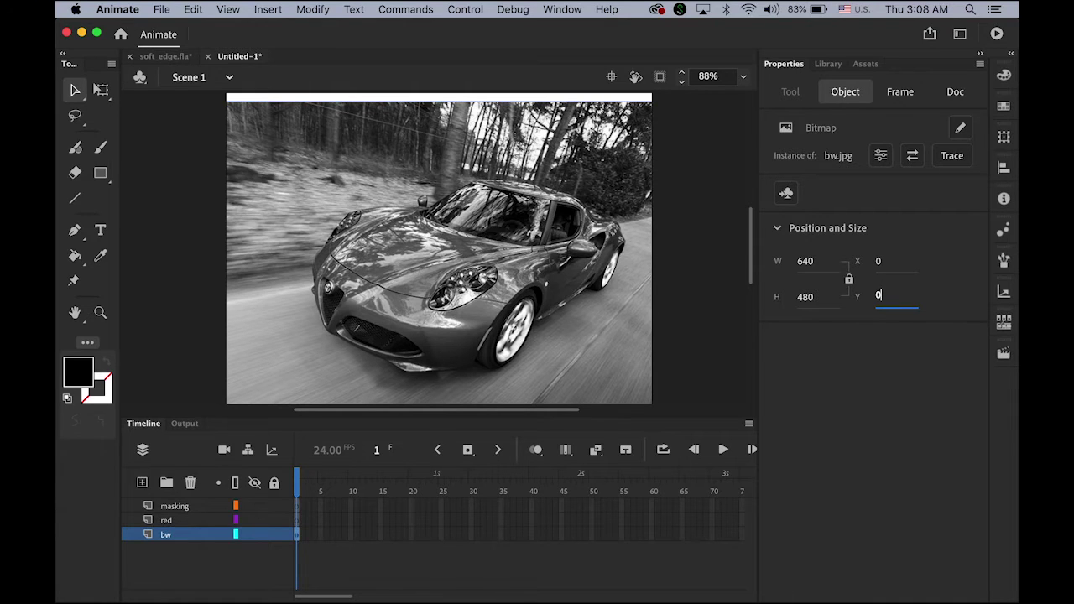
key("Return")
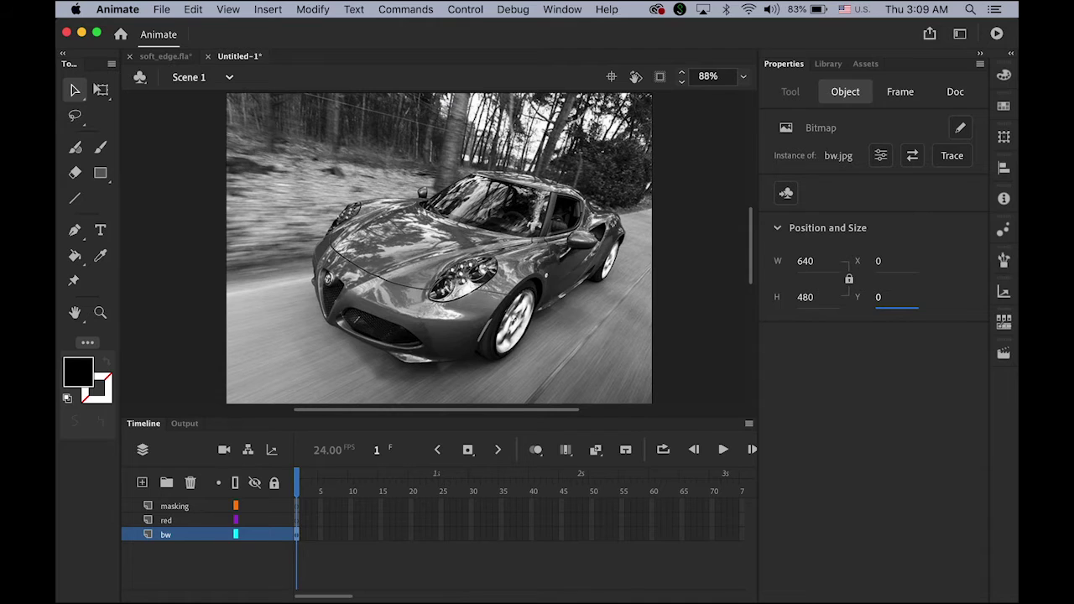
left_click(273, 536)
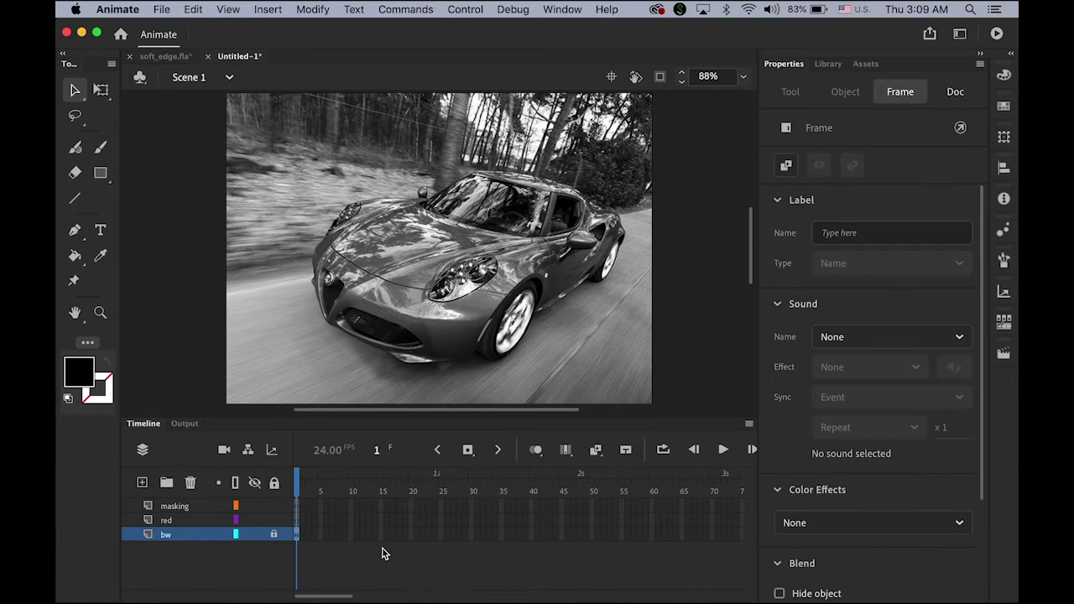
Step: Select the red layer, return to the library and view the new symbol options without creating a symbol
left_click(174, 521)
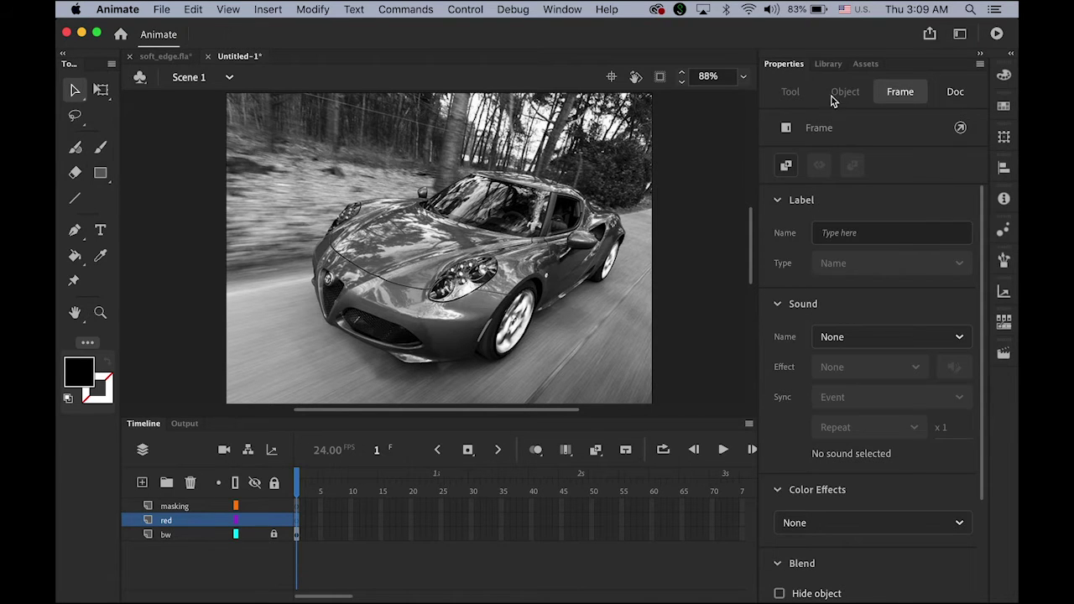
left_click(829, 65)
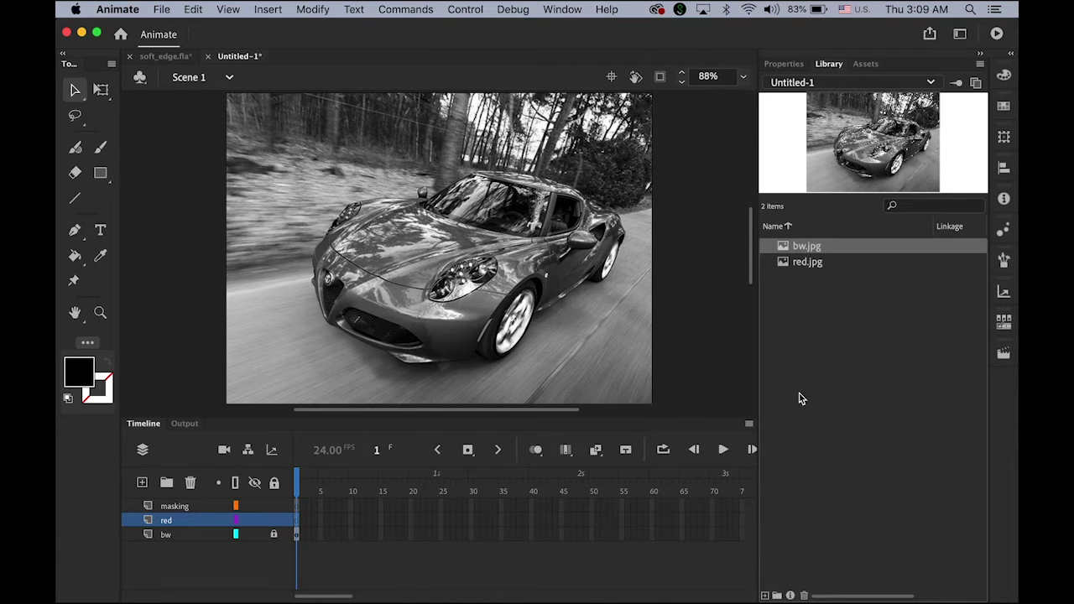
left_click(765, 595)
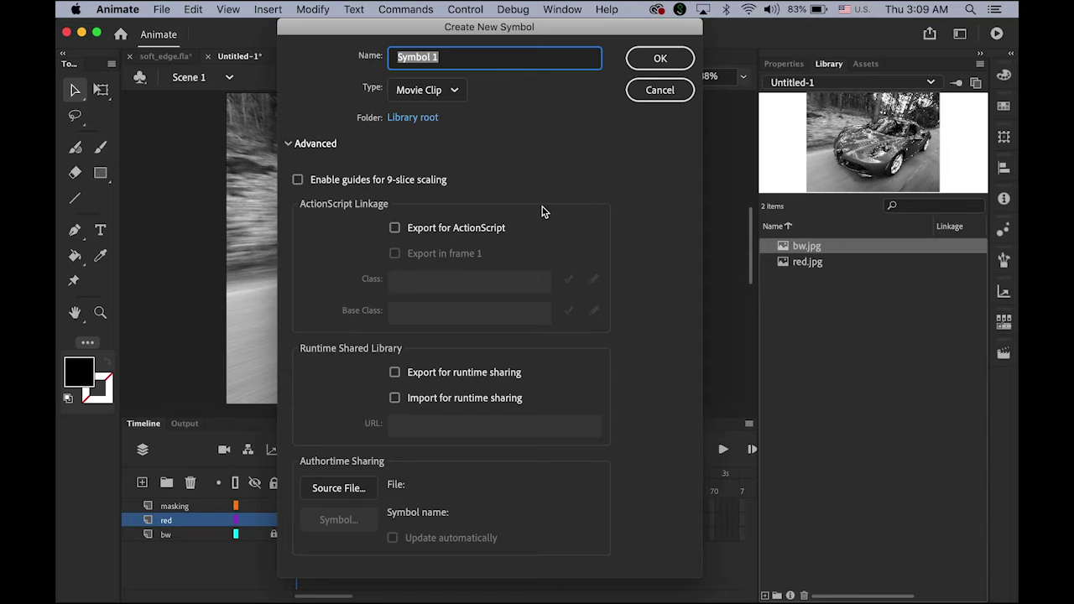
left_click(659, 89)
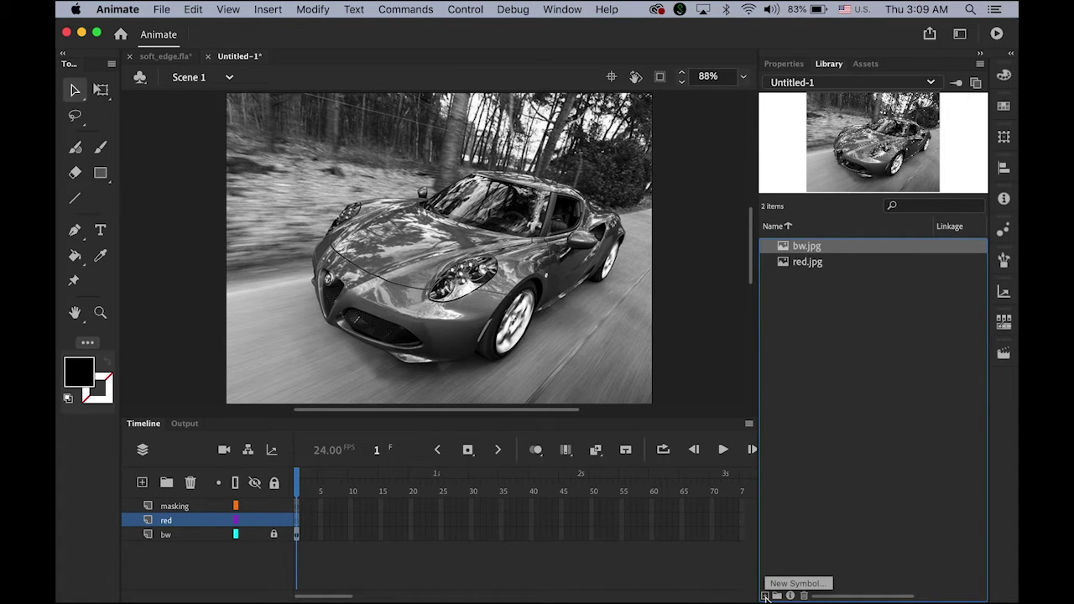
Step: Create a new movie clip symbol named red
left_click(268, 8)
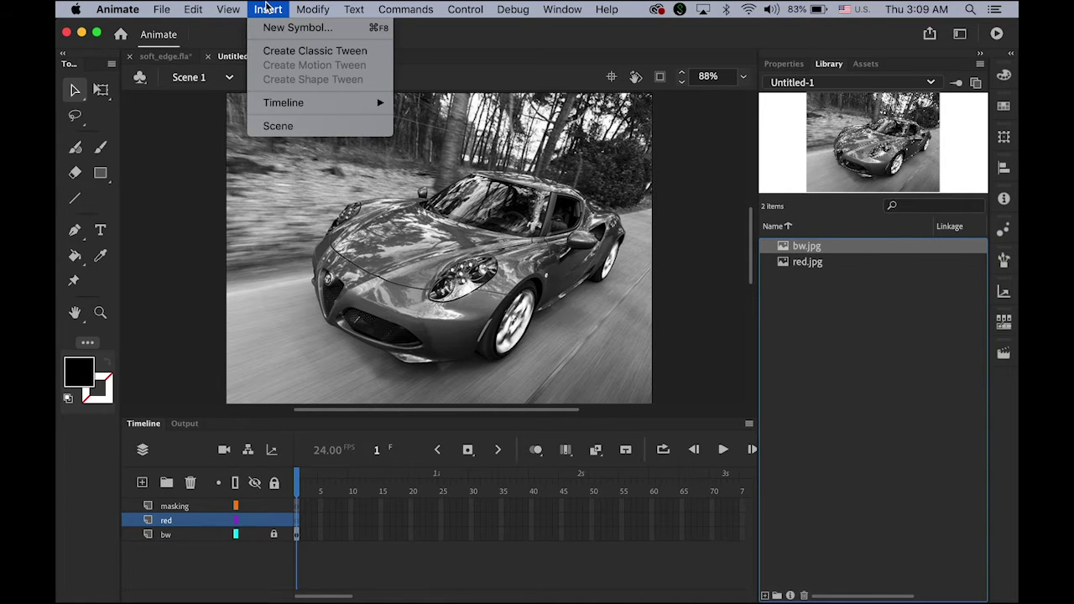
left_click(274, 27)
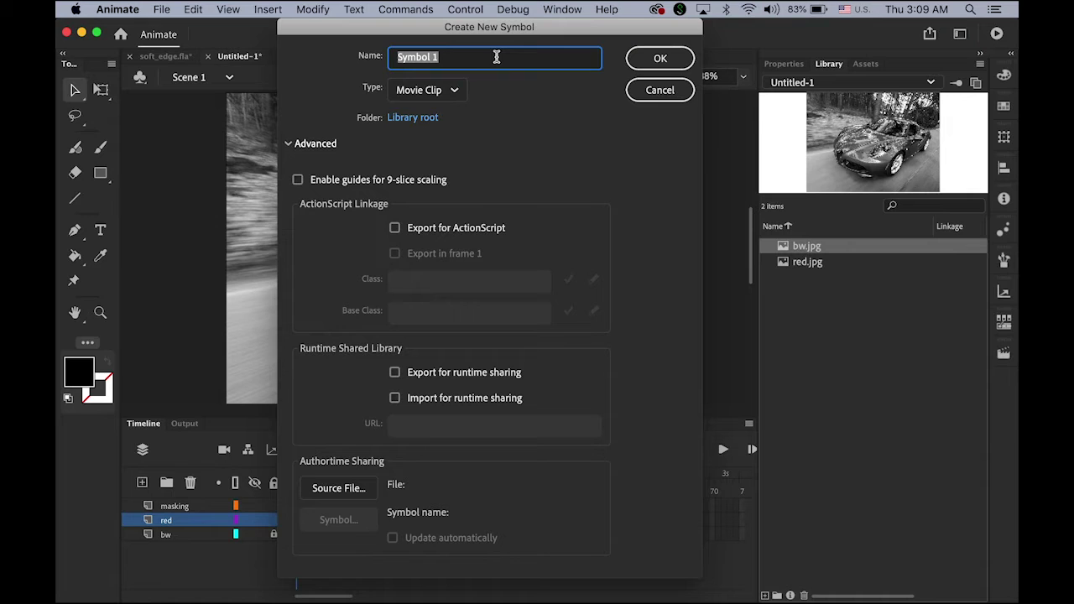
type("red")
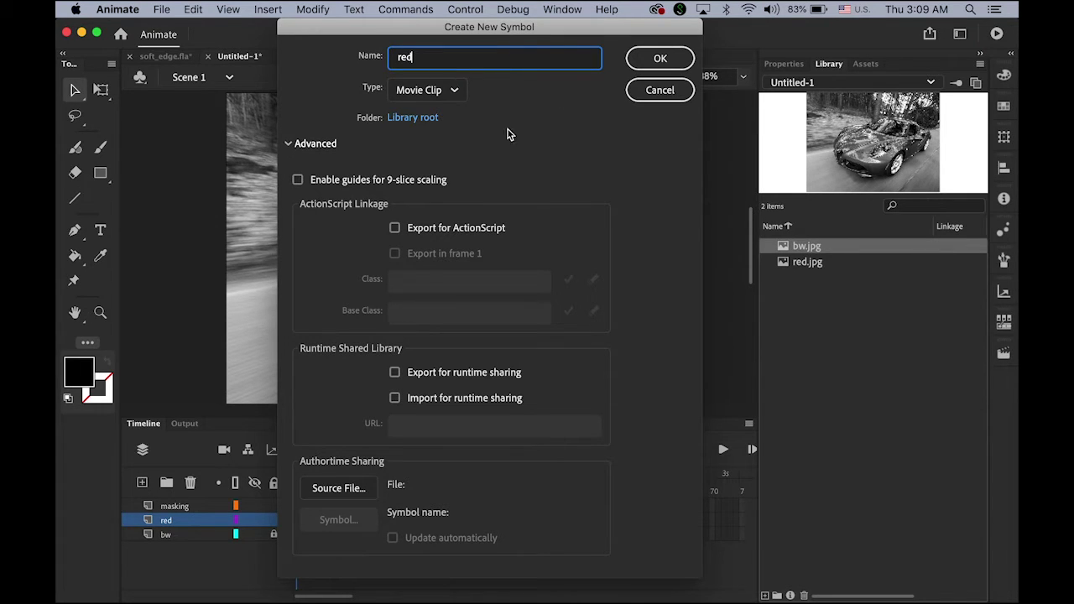
left_click(660, 59)
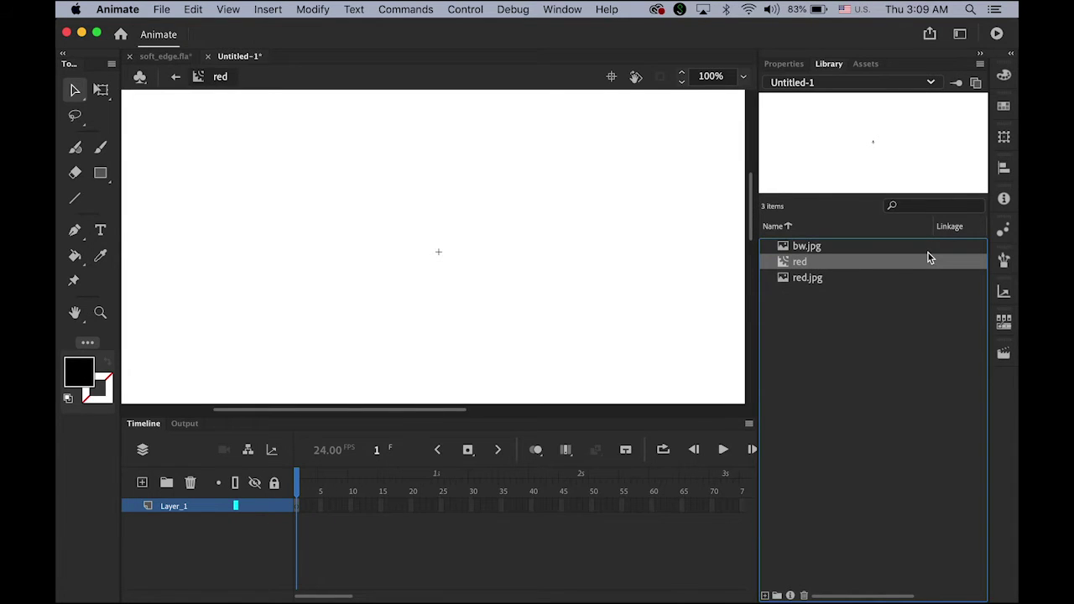
Step: Place red.jpg from the library inside the red symbol
left_click_drag(567, 288, 390, 180)
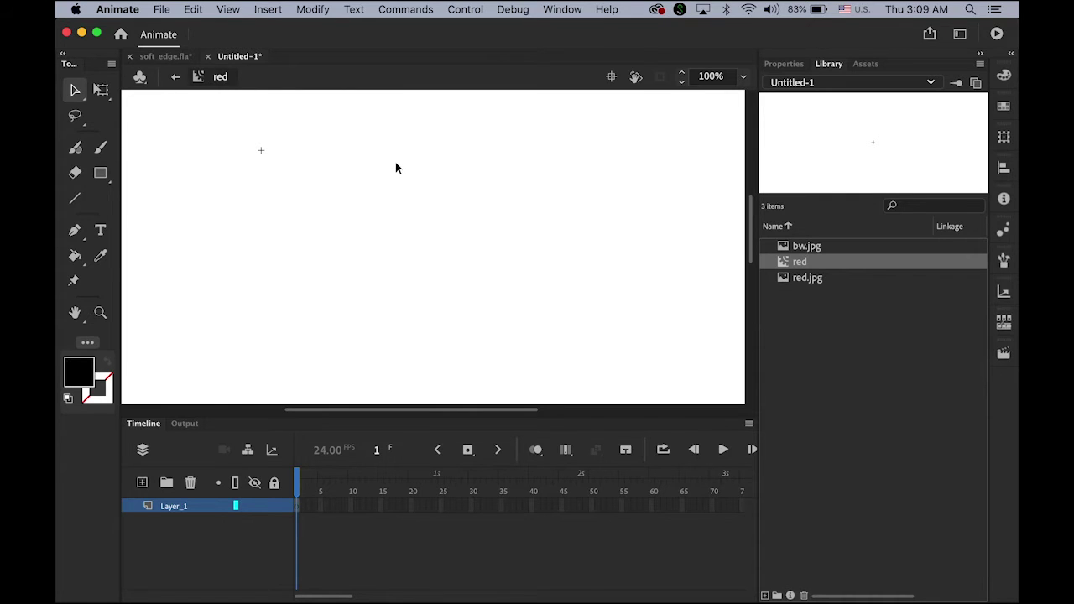
left_click(780, 283)
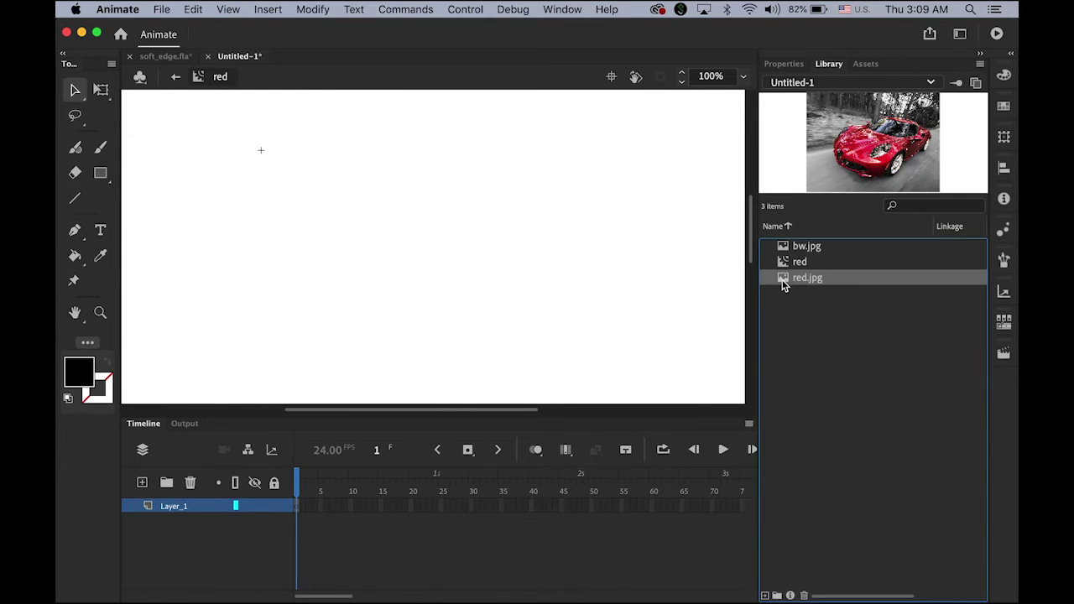
left_click_drag(784, 282, 483, 267)
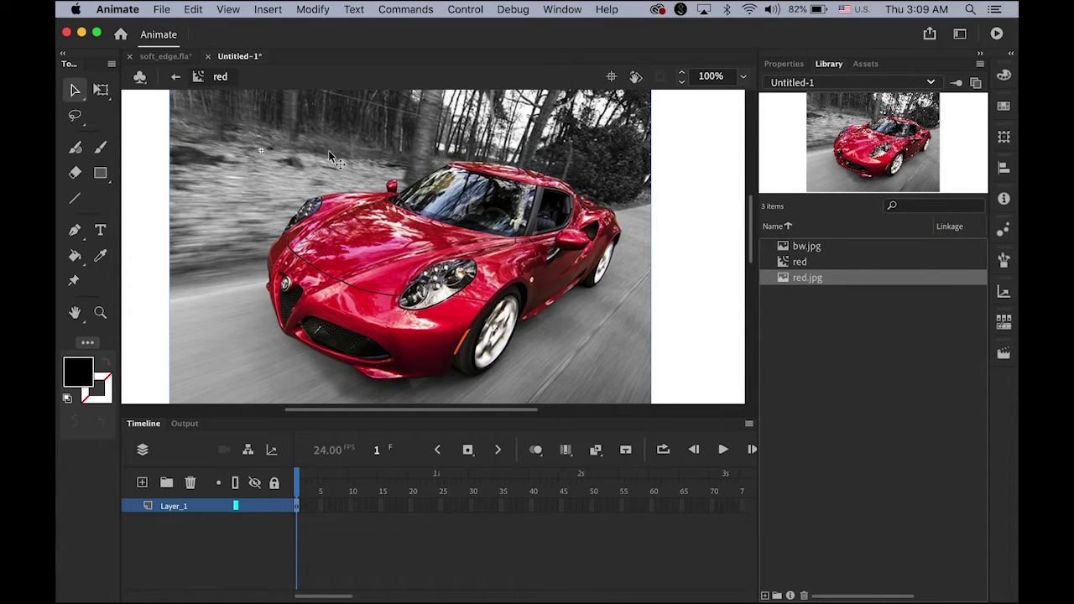
Step: Set the red.jpg bitmap's position to X 0 and Y 0 inside the symbol, and return to Scene 1
left_click(786, 67)
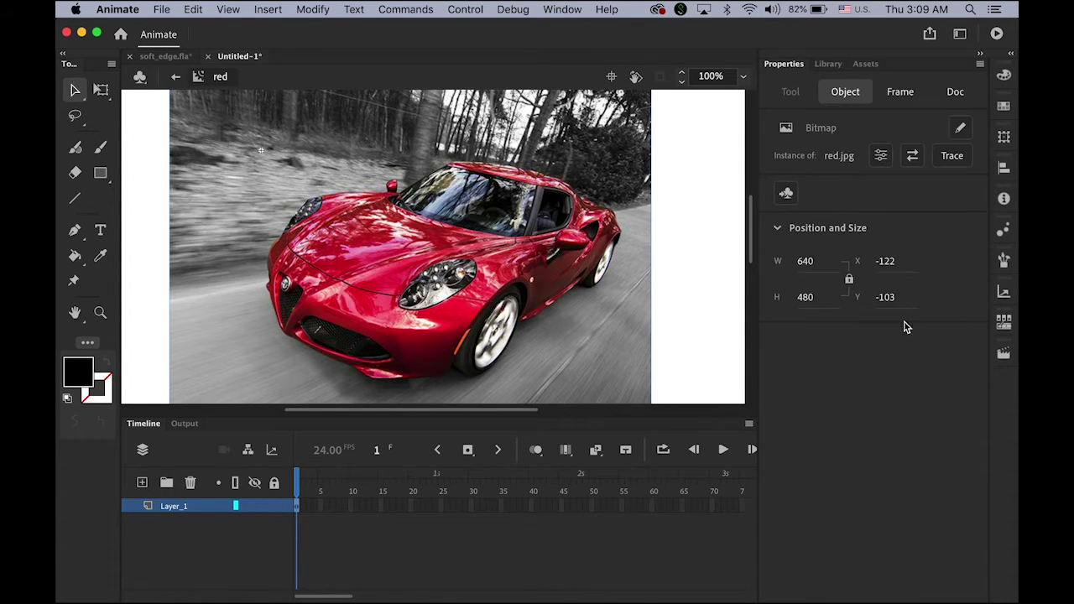
left_click(891, 262)
type("0")
key("Tab")
type("0")
key("Return")
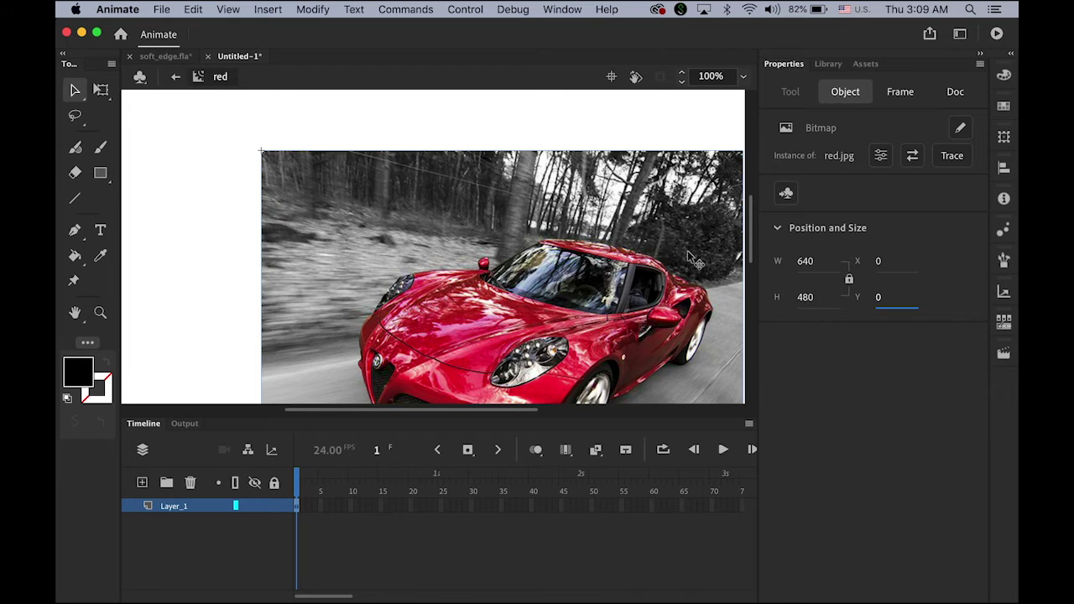
left_click(176, 76)
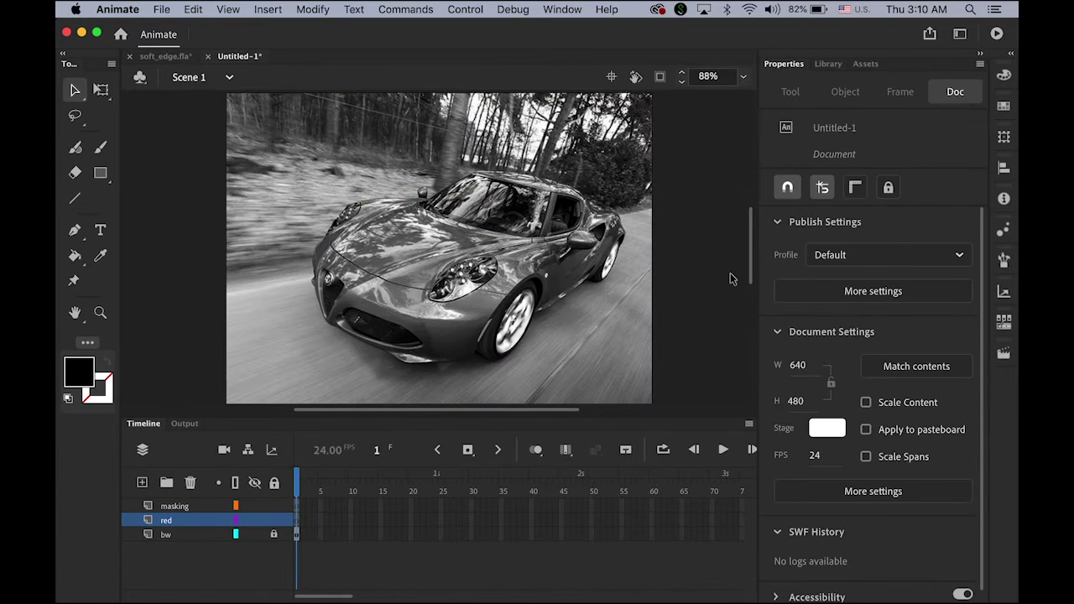
Step: Place the red movie clip symbol from the library onto the stage in frame 1 of the red layer
left_click(296, 521)
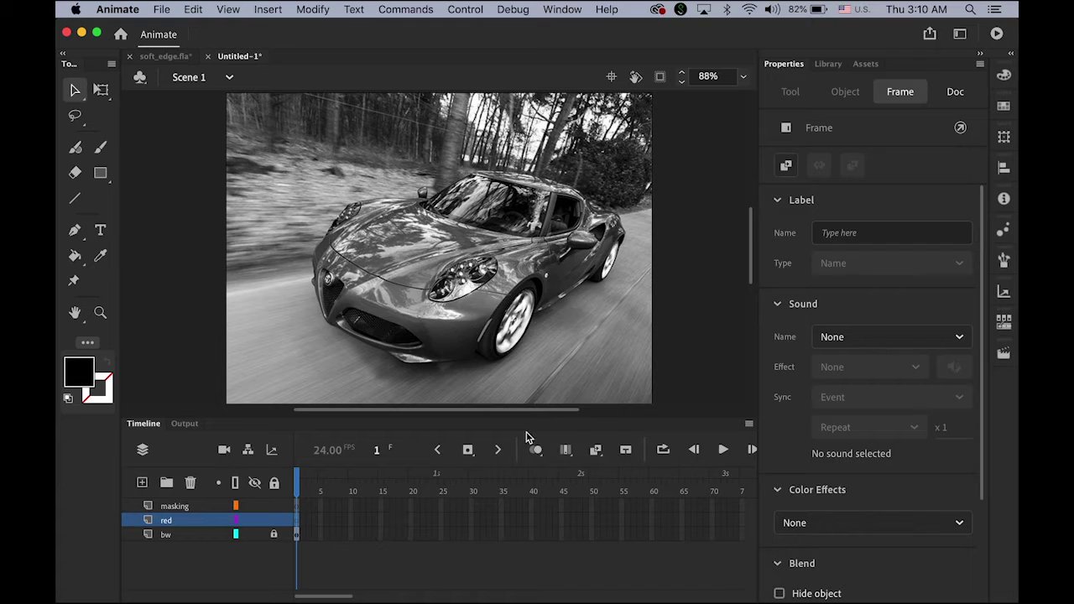
left_click(829, 64)
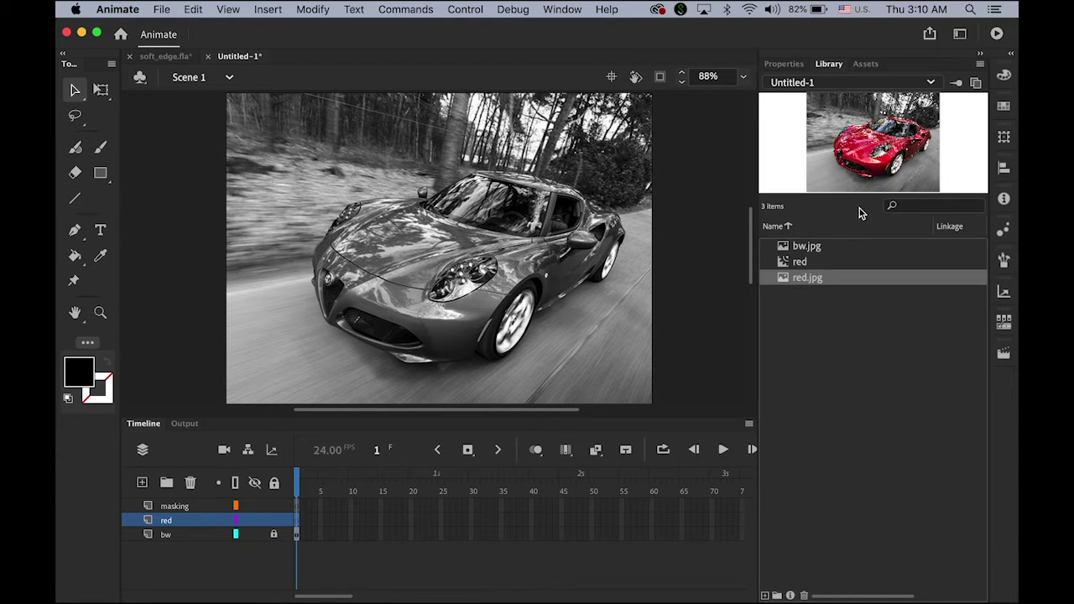
left_click(784, 266)
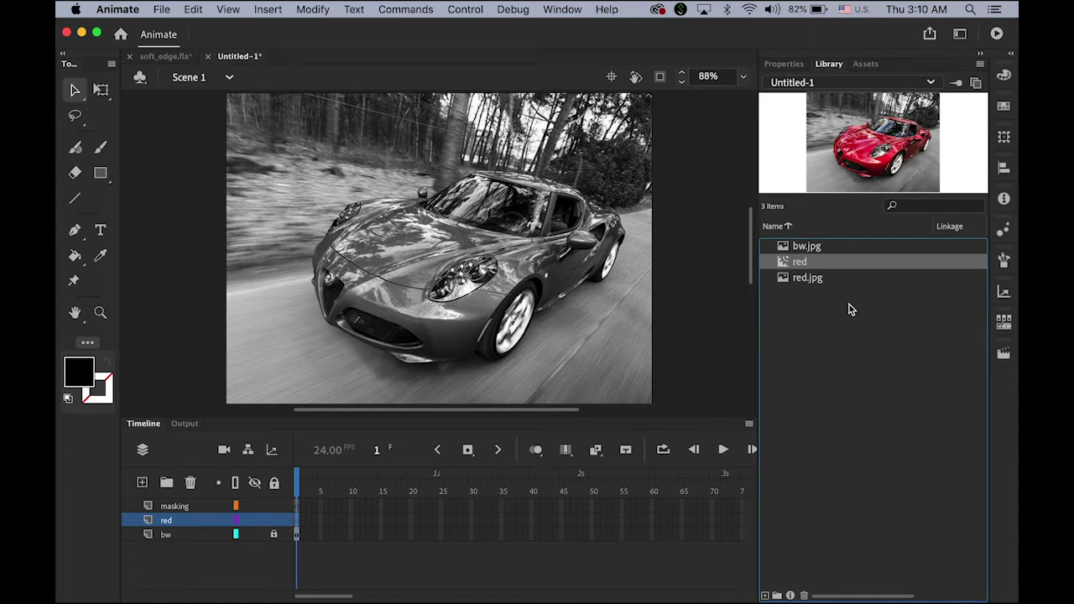
left_click_drag(782, 265, 406, 241)
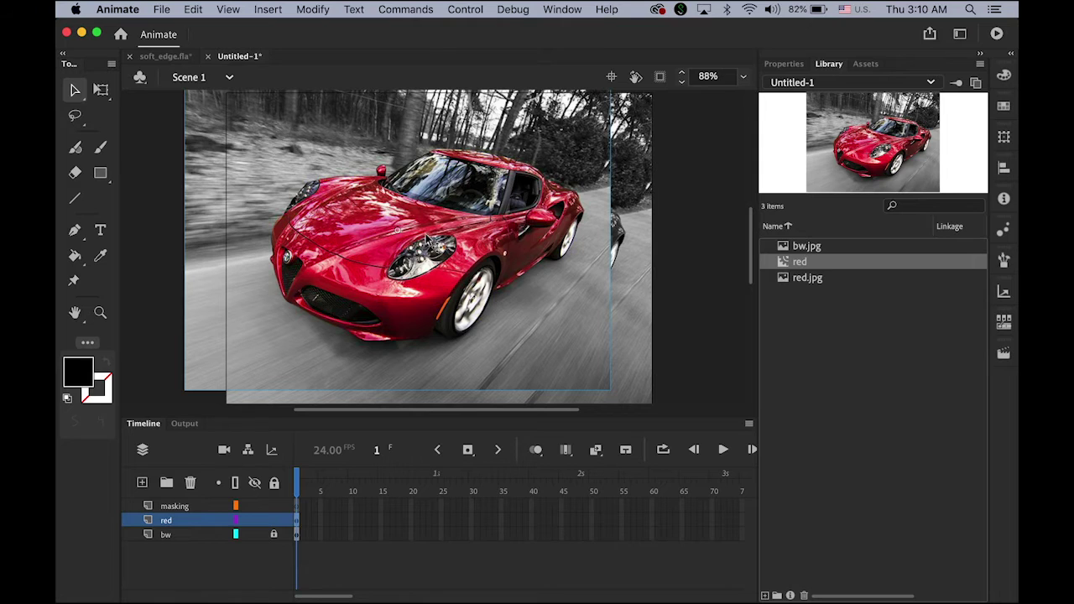
Step: Set the red movie clip's position on the stage to X 0 and Y 0
left_click(784, 66)
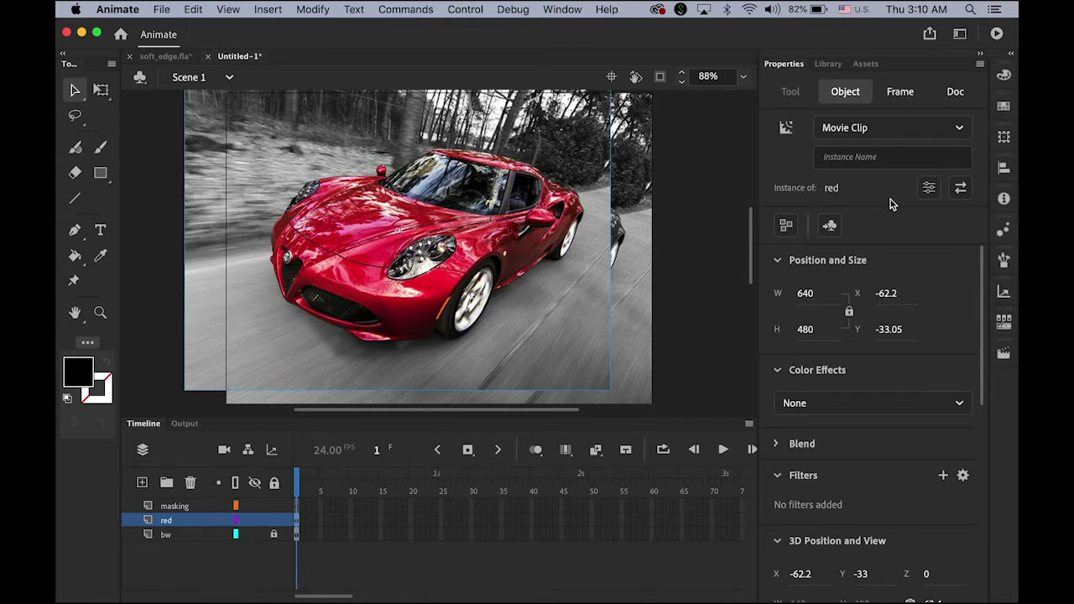
left_click(887, 294)
type("0")
key("Tab")
type("0")
key("Return")
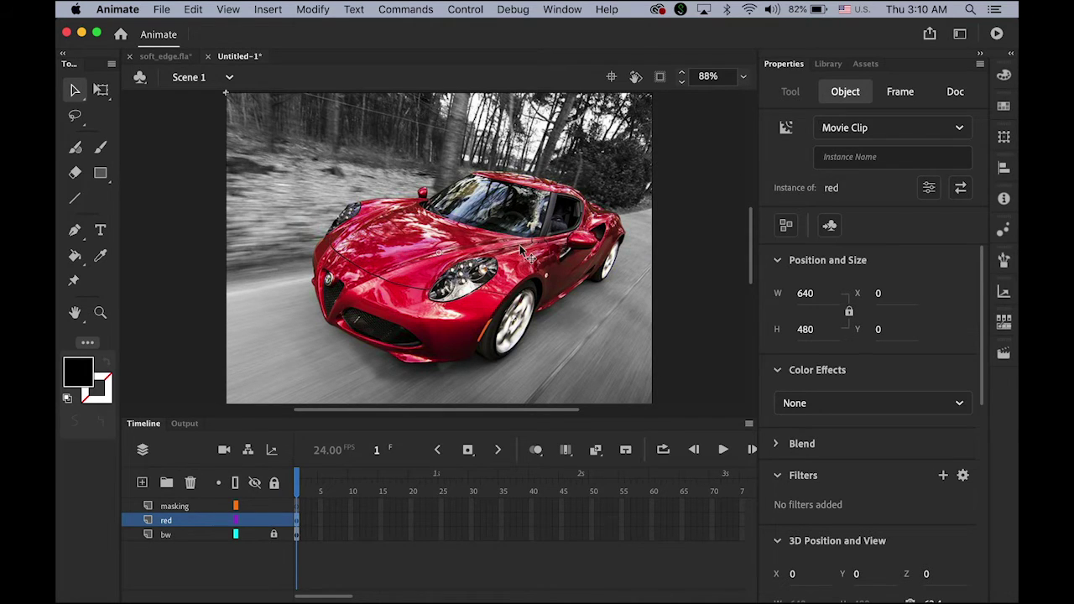
Step: Give the red movie clip the instance name red_mc
left_click(875, 158)
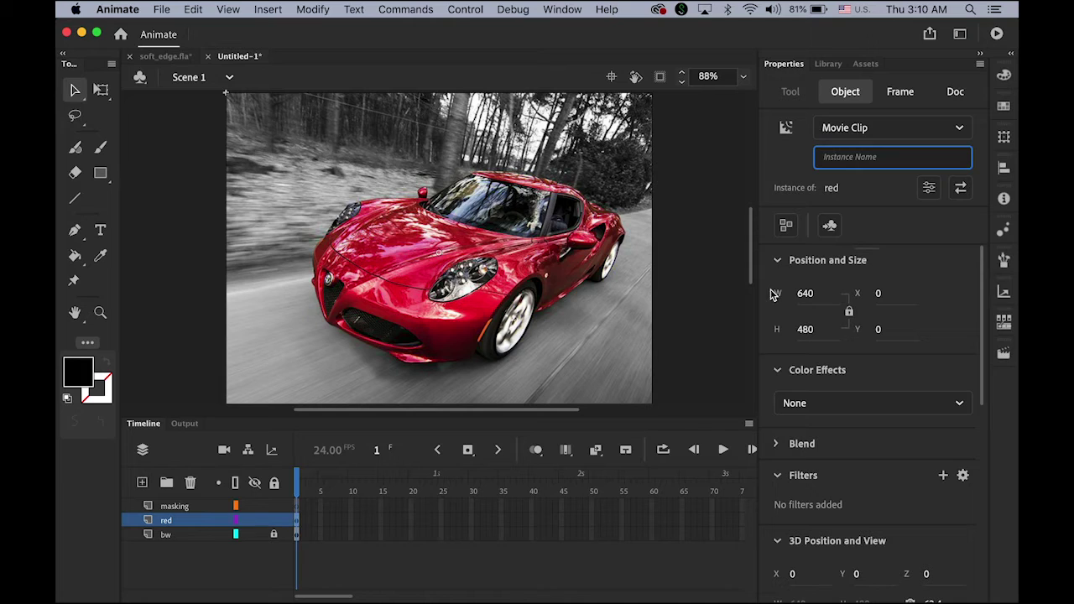
type("red_mc")
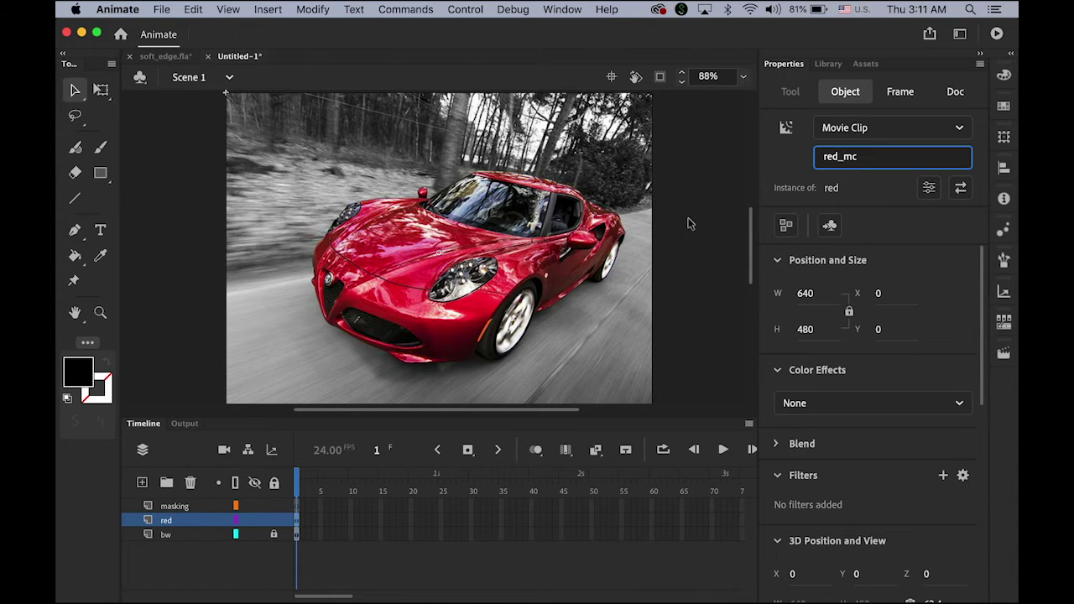
left_click(693, 300)
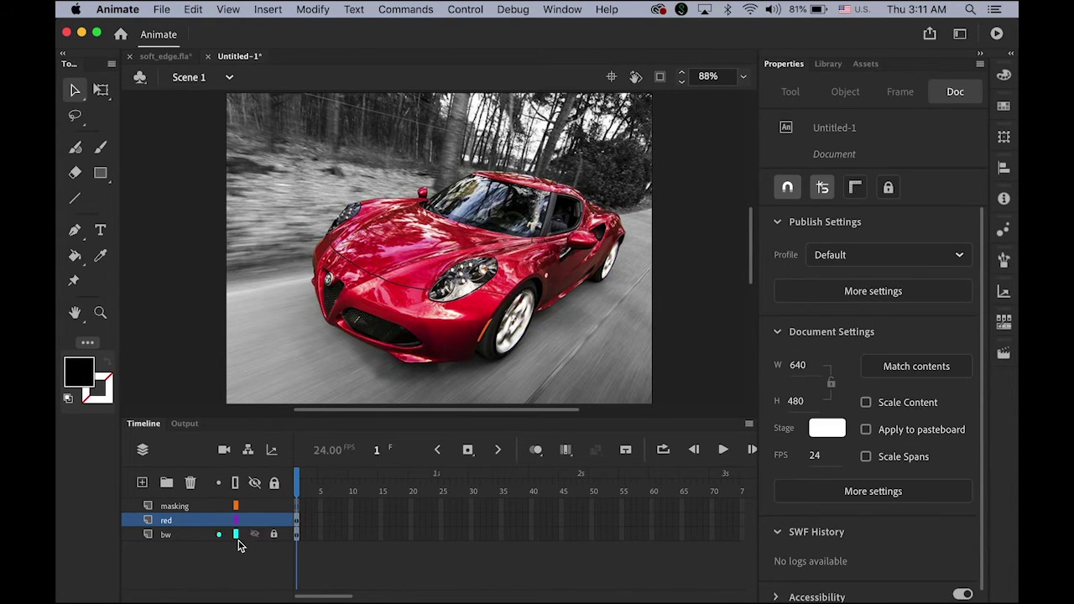
Step: Lock the red layer and make the masking layer active
left_click(275, 520)
left_click(168, 510)
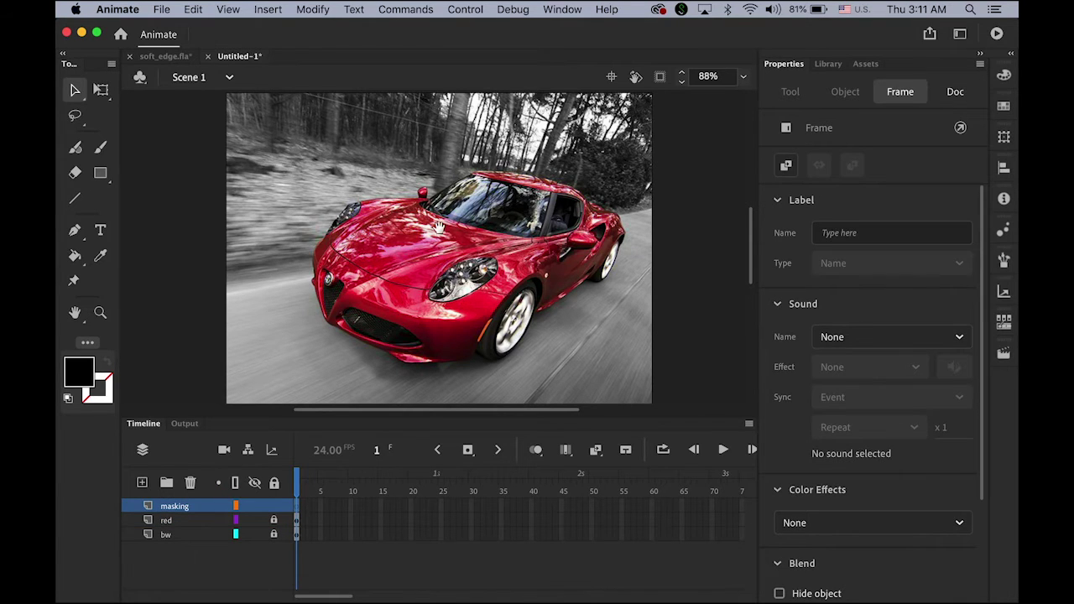
key("super+minus")
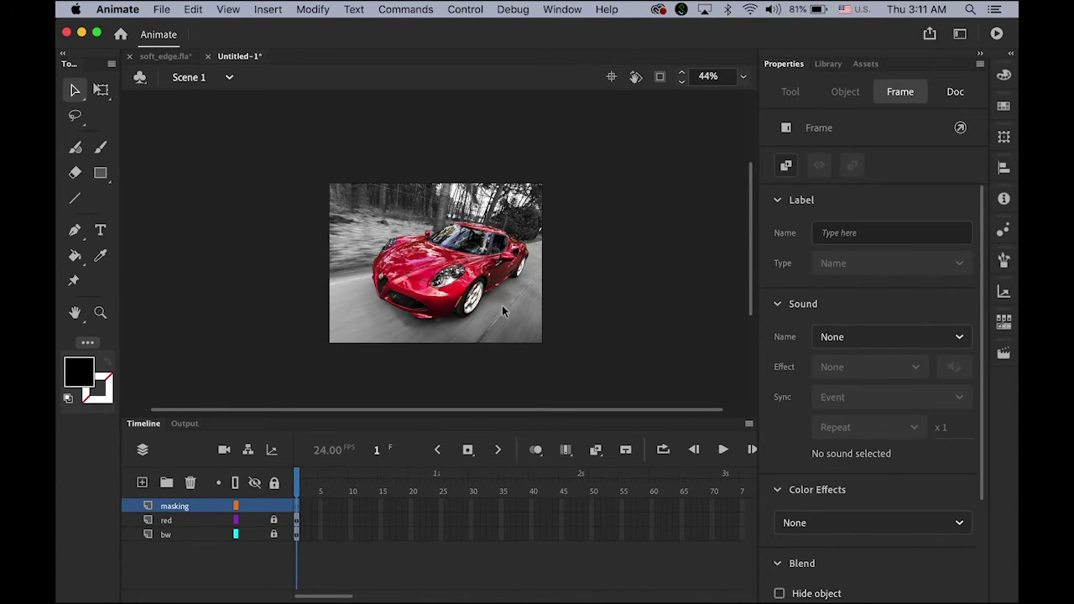
left_click(101, 176)
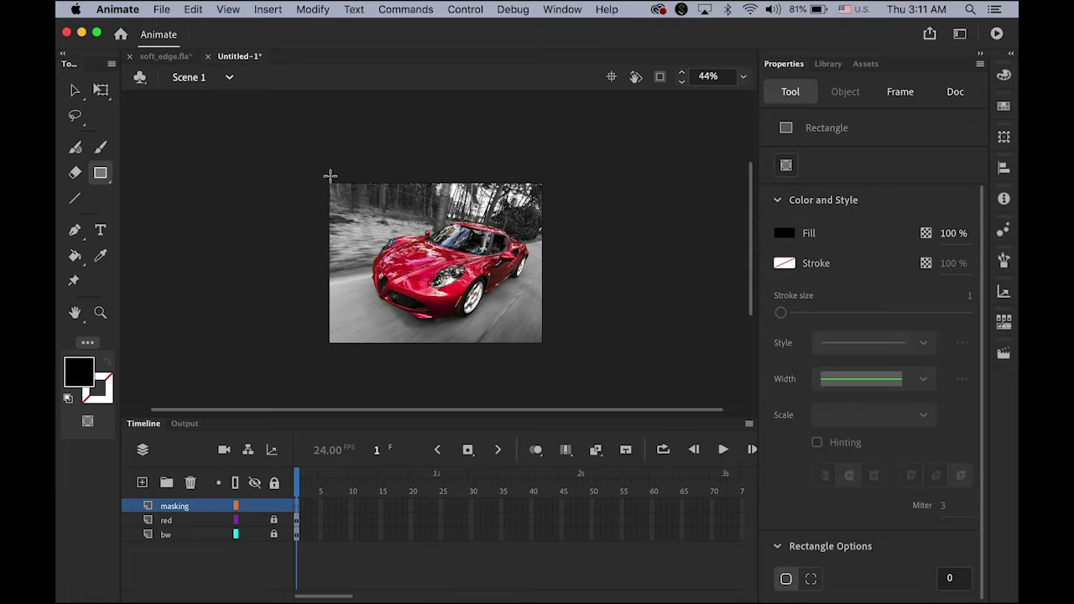
left_click_drag(330, 179, 678, 355)
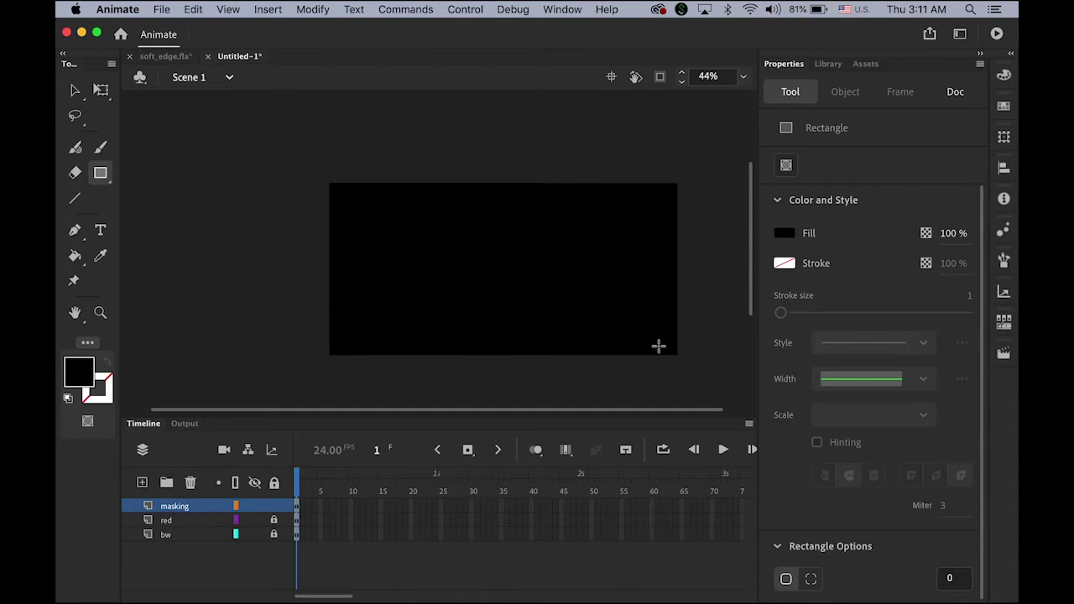
left_click(74, 90)
left_click(604, 220)
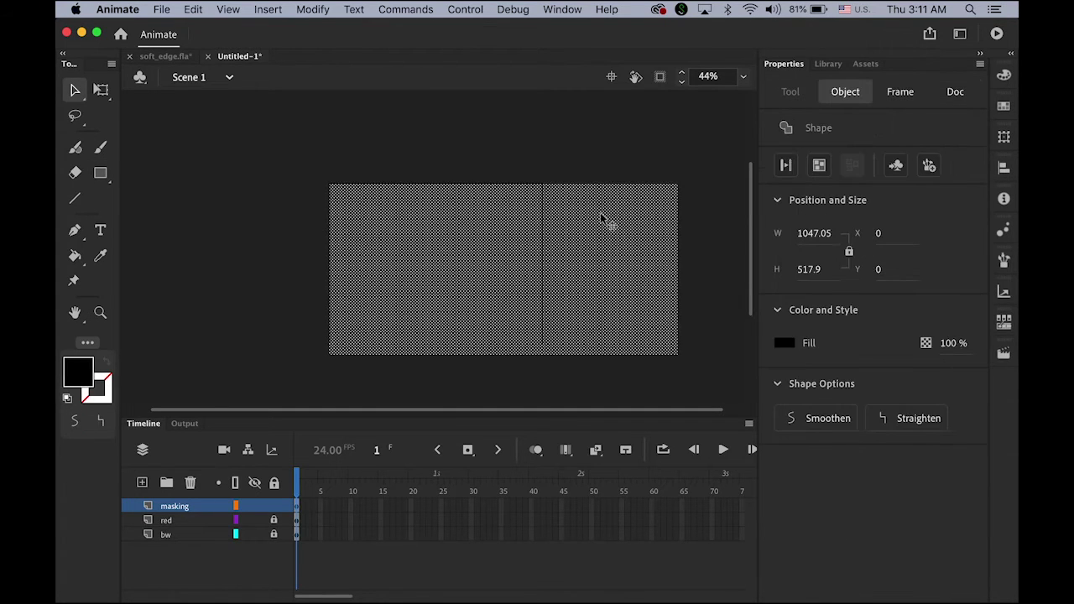
key("Delete")
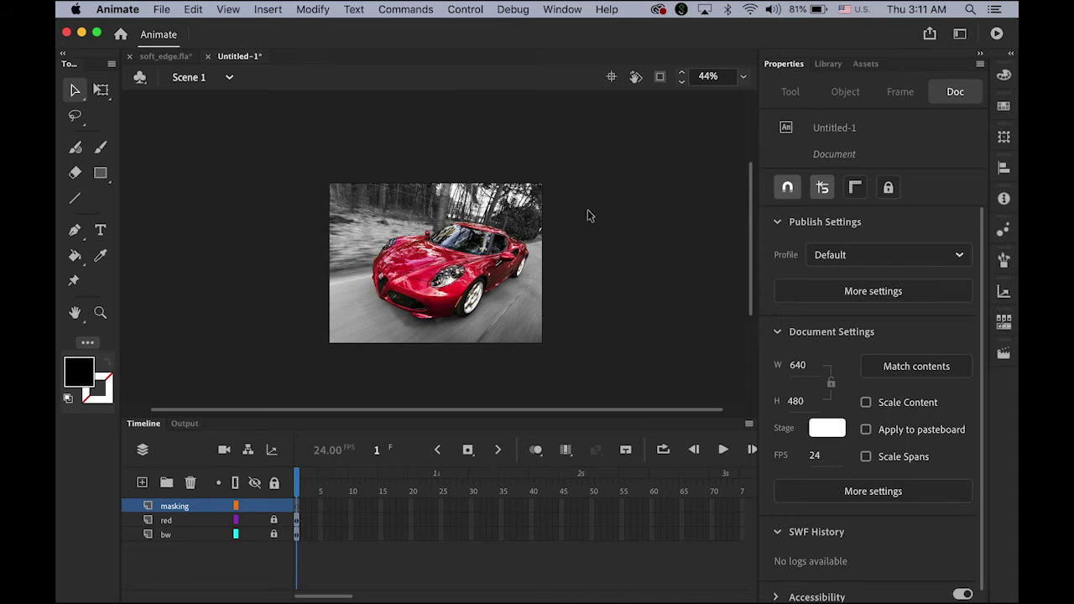
Step: Draw a black rectangle about 1113 by 563 px on the masking layer and move it to X 0, Y about -11, covering the stage
left_click(100, 173)
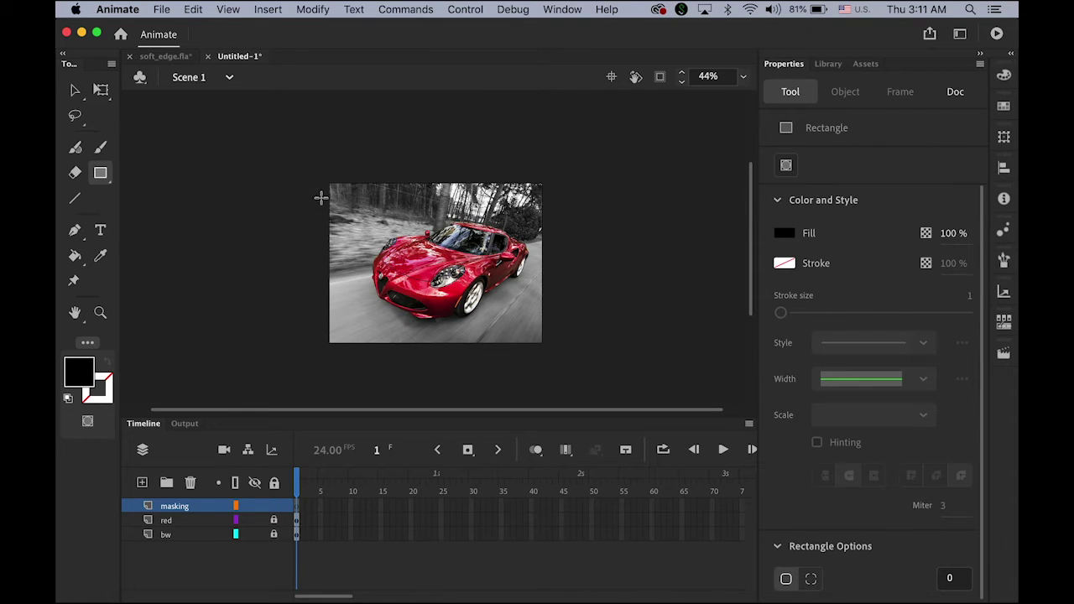
mouse_move(328, 198)
left_mouse_down()
mouse_move(630, 310)
mouse_move(696, 385)
left_mouse_up()
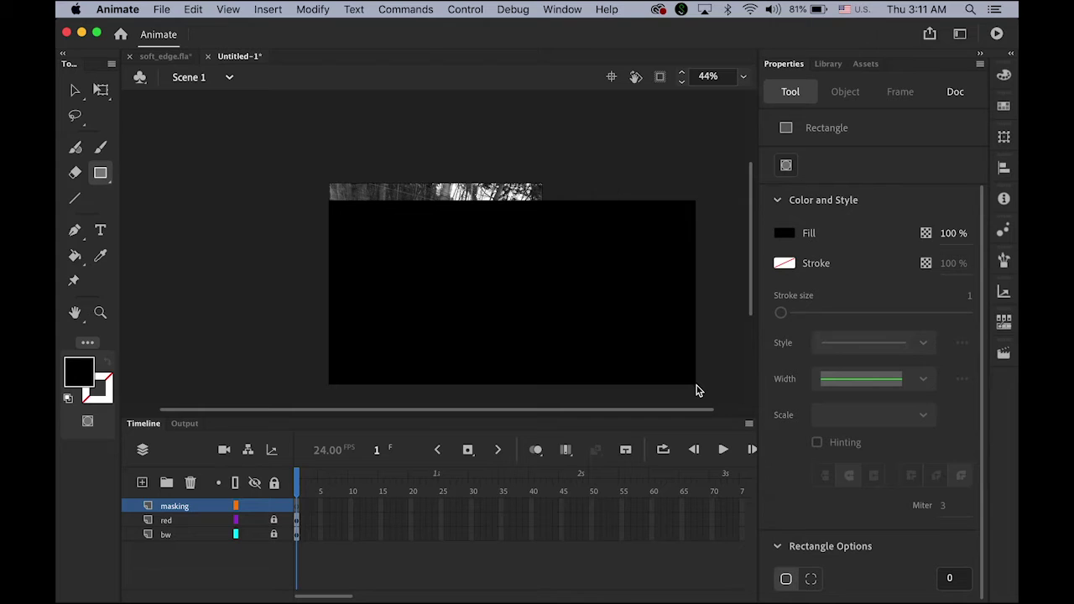
left_click_drag(696, 389, 698, 388)
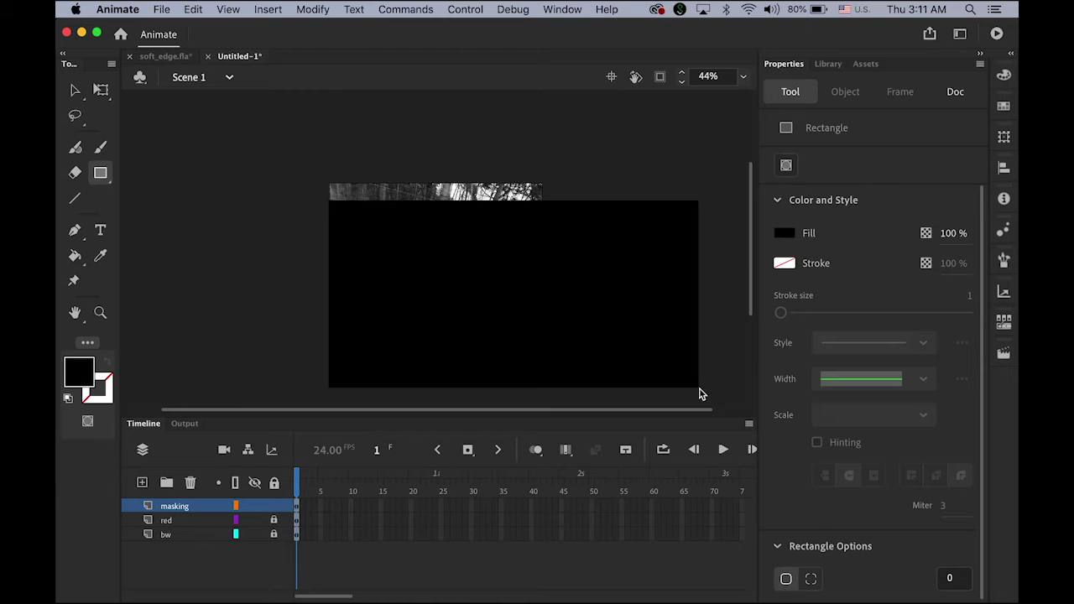
left_click(76, 91)
left_click_drag(432, 298, 433, 281)
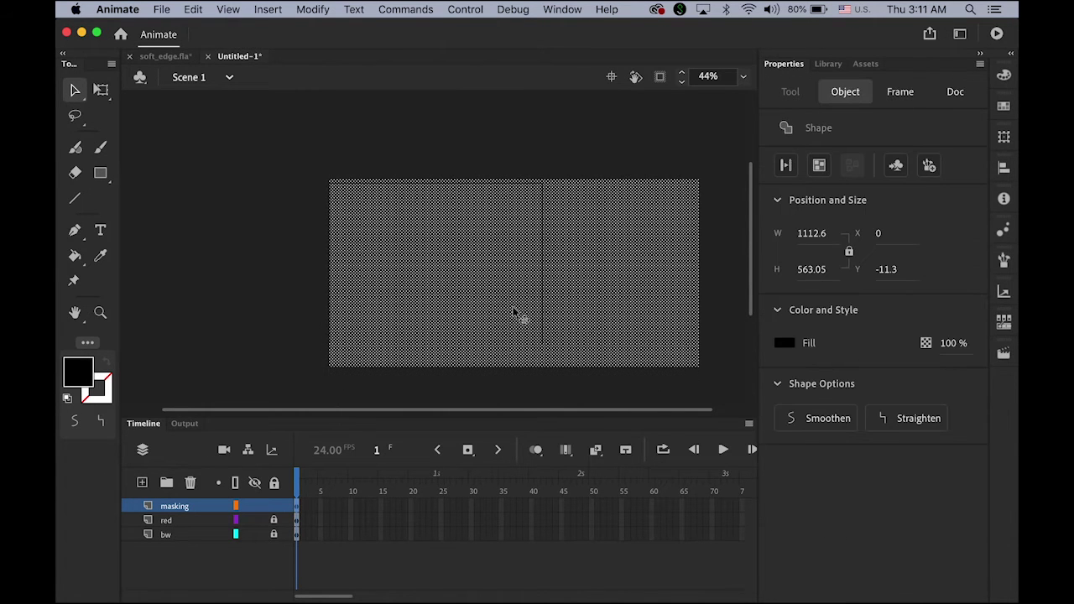
Step: Fill the rectangle with a black linear gradient that stays opaque until near its right edge, with the end stop's alpha at 0%
left_click(261, 309)
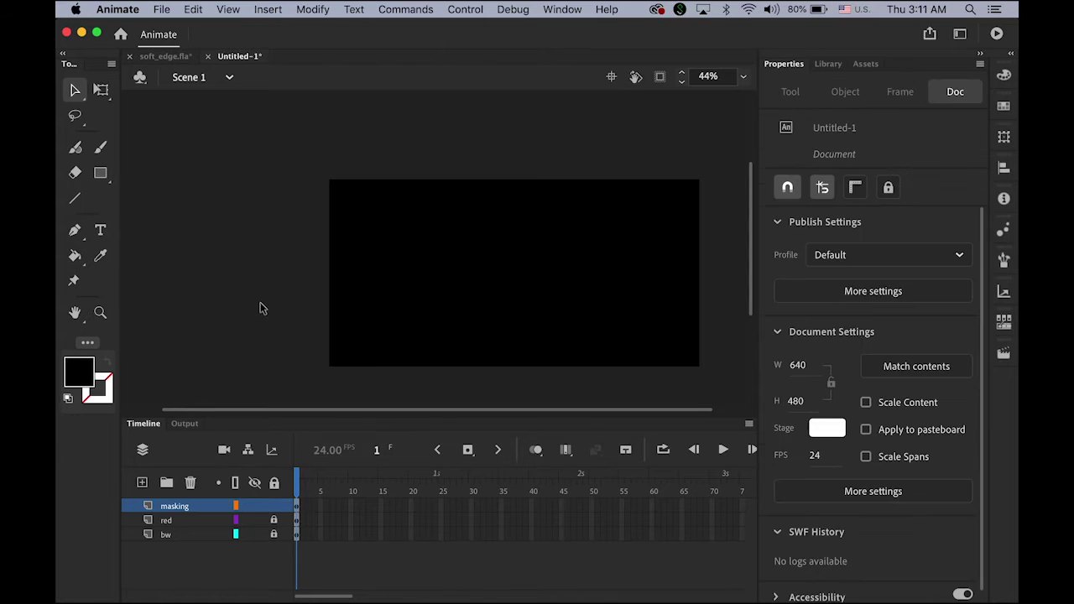
left_click(635, 291)
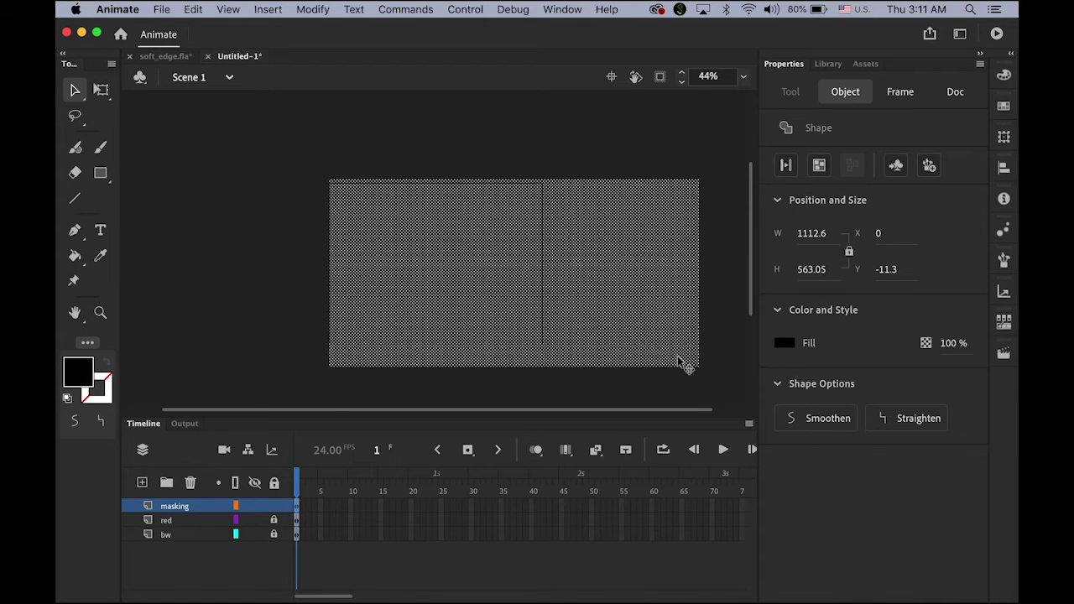
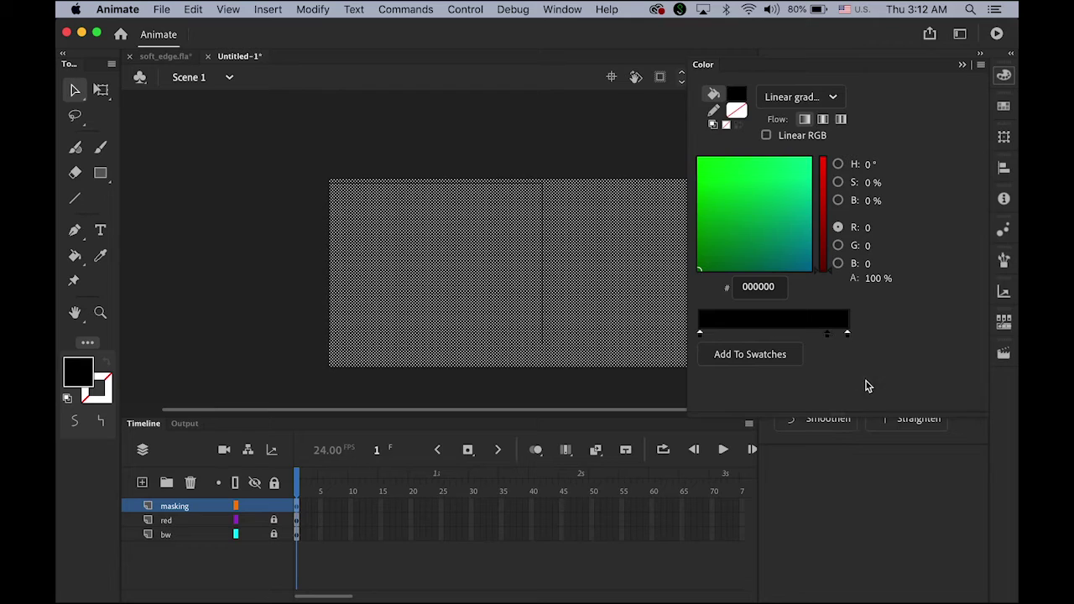
left_click(828, 334)
left_click(845, 337)
left_click_drag(882, 280, 686, 280)
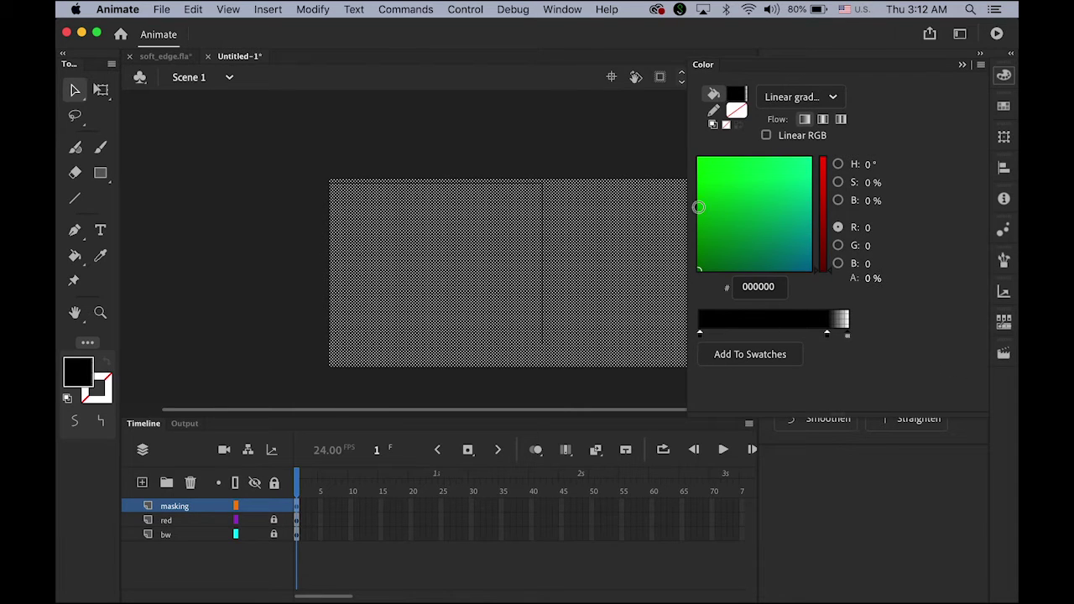
left_click(962, 65)
left_click(671, 128)
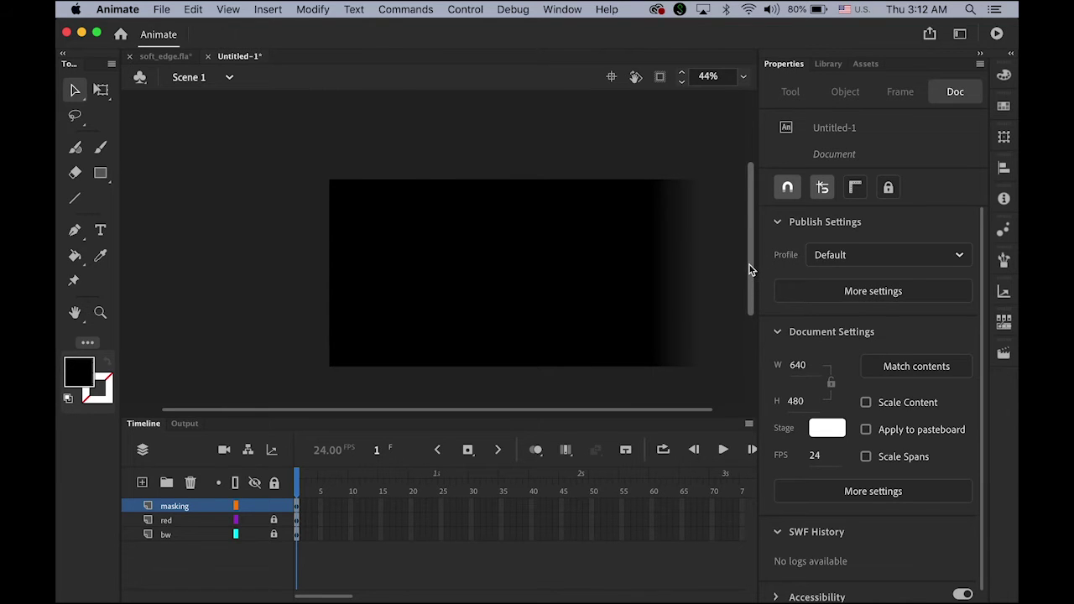
Step: Move the gradient rectangle to X -735 so its soft edge lies over the car, and unlock the red and bw layers
left_click(606, 289)
left_click_drag(635, 302, 374, 288)
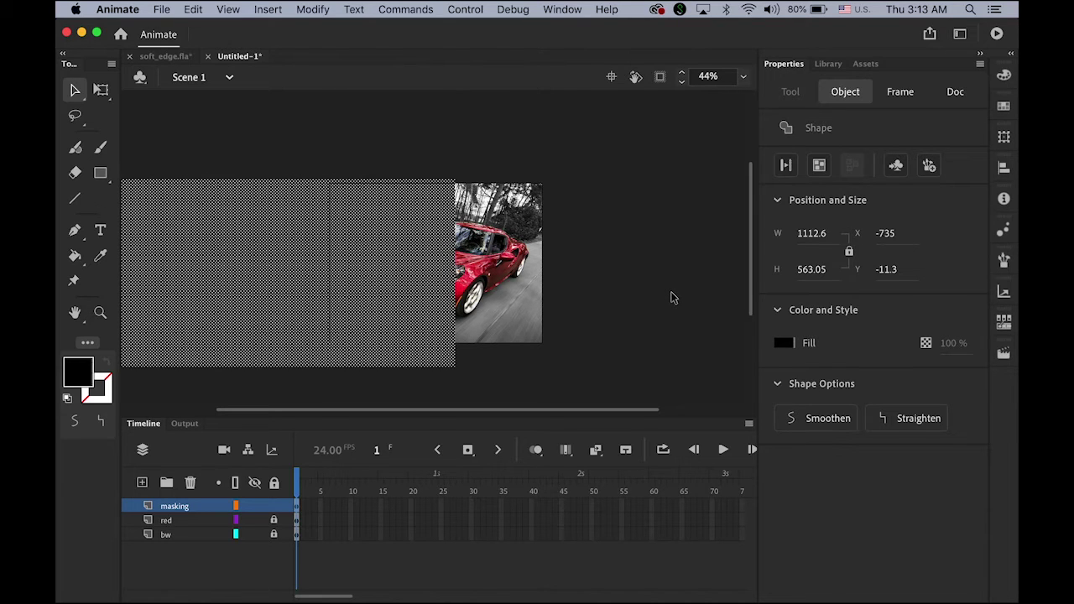
left_click(685, 344)
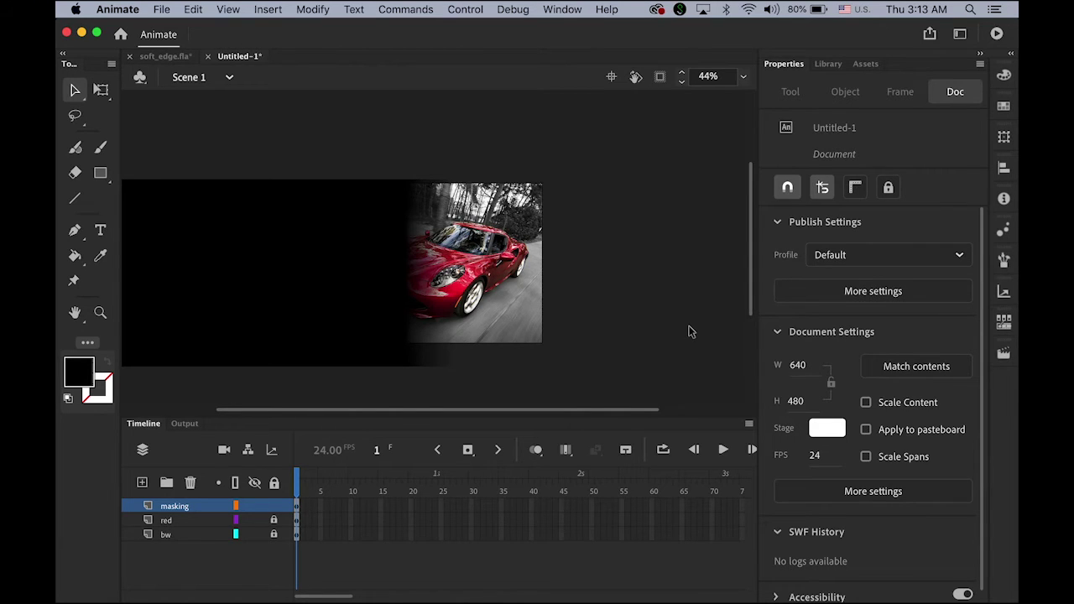
left_click(275, 521)
left_click(274, 535)
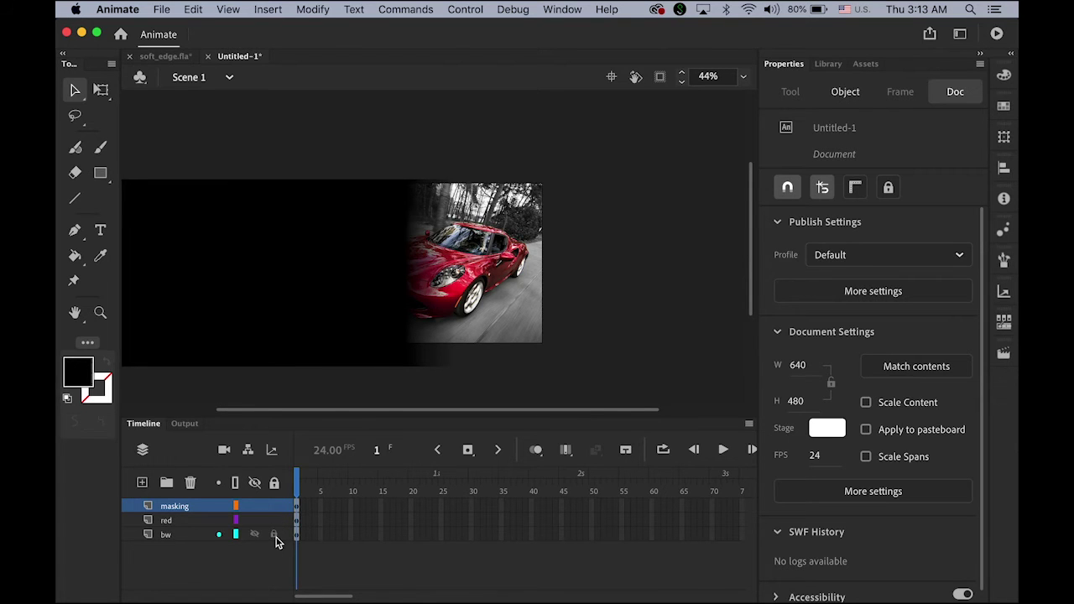
Step: Try the masking layer as a regular mask for the red layer and preview the movie
left_click(149, 508)
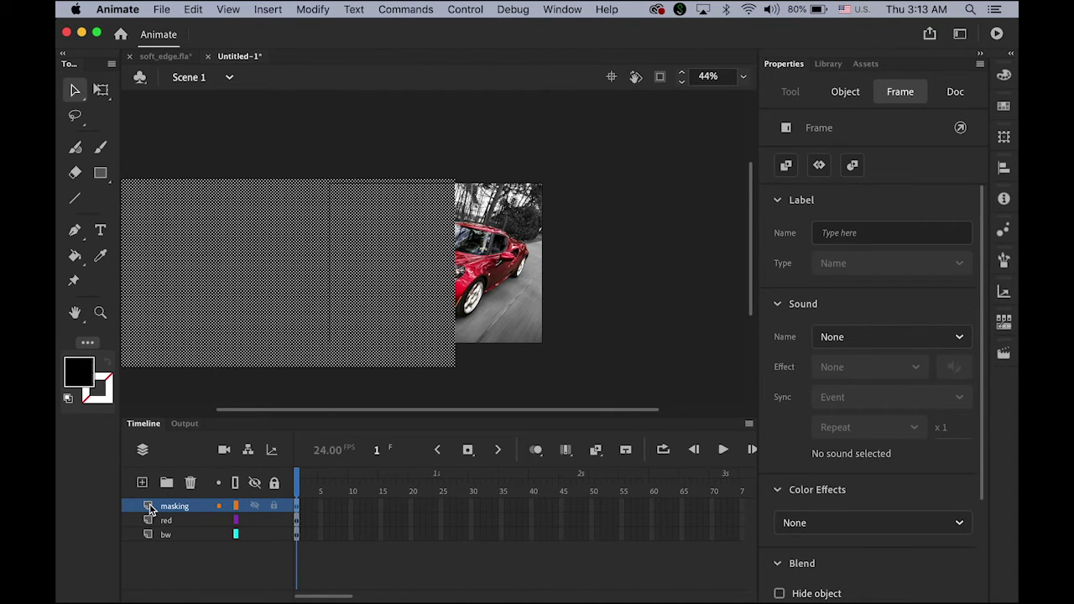
right_click(149, 508)
left_click(198, 447)
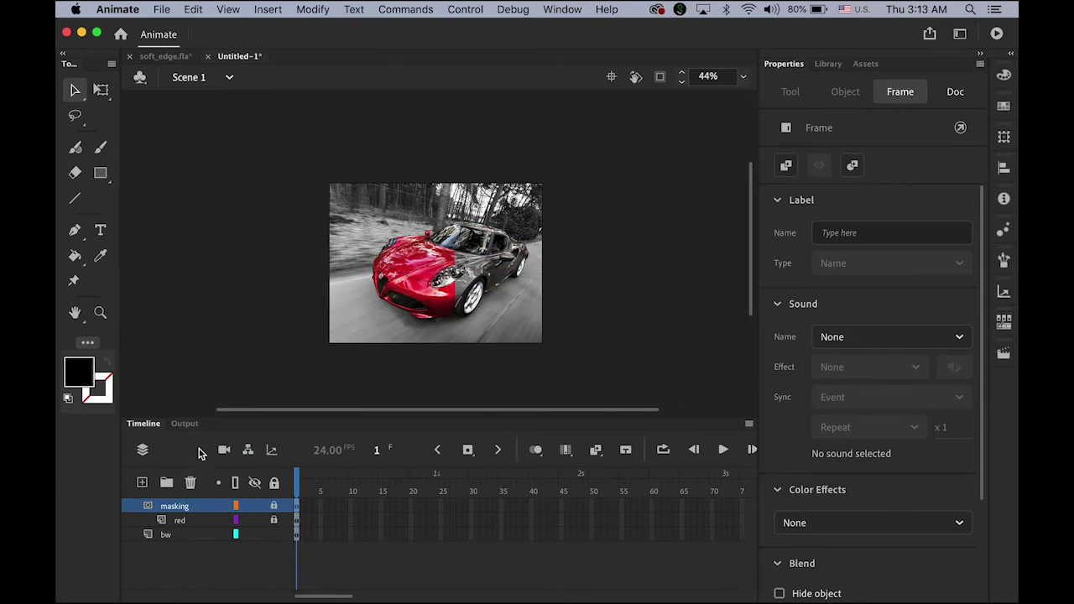
left_click(653, 360)
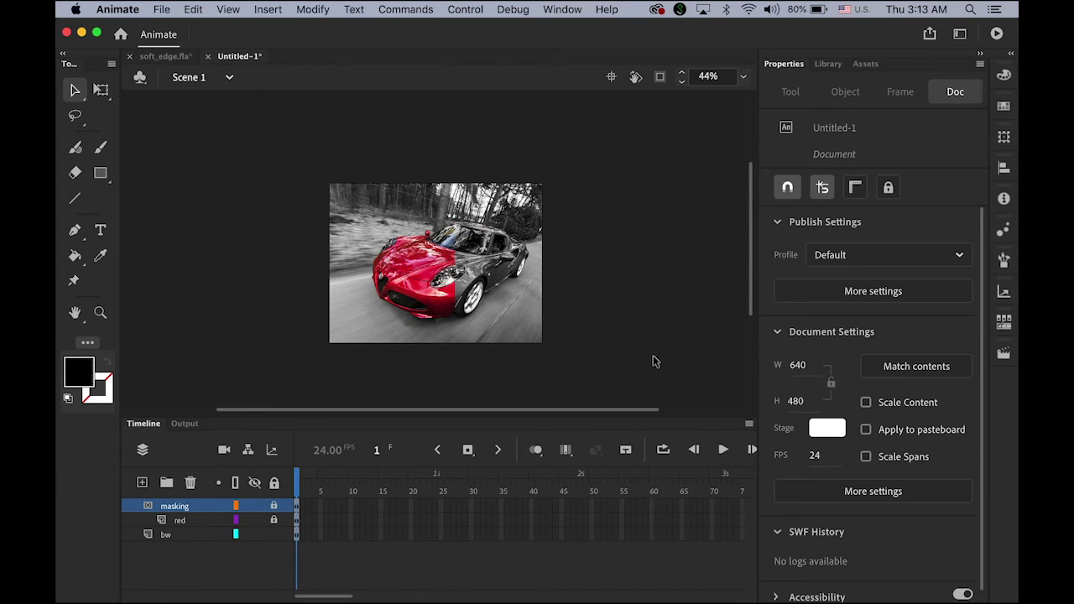
key("super+Return")
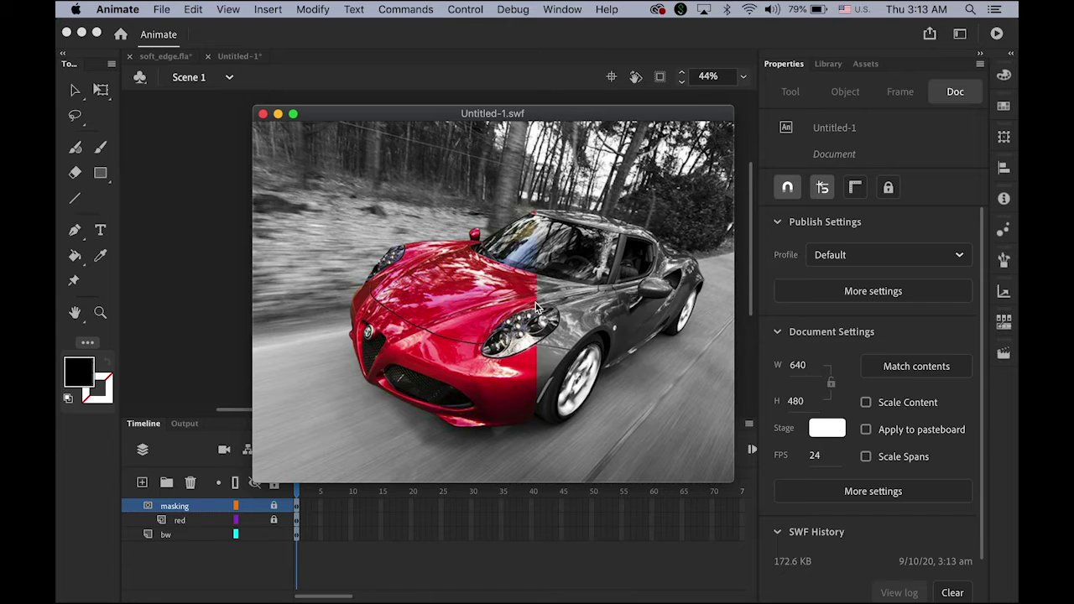
left_click(262, 113)
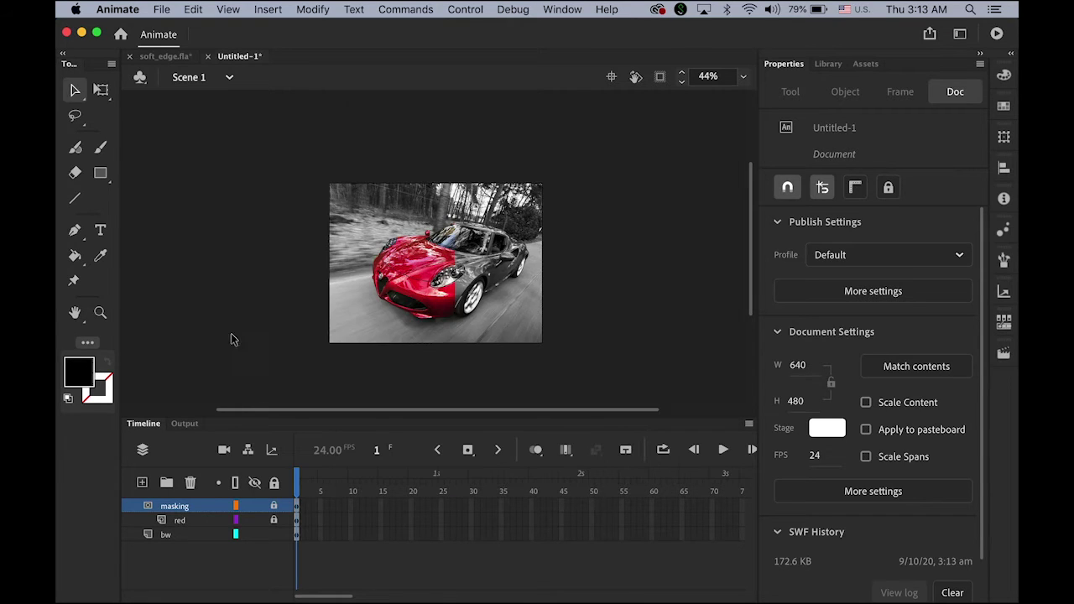
Step: Remove the mask property from the masking layer and unlock the masking and red layers
left_click(164, 522)
right_click(146, 508)
left_click(176, 444)
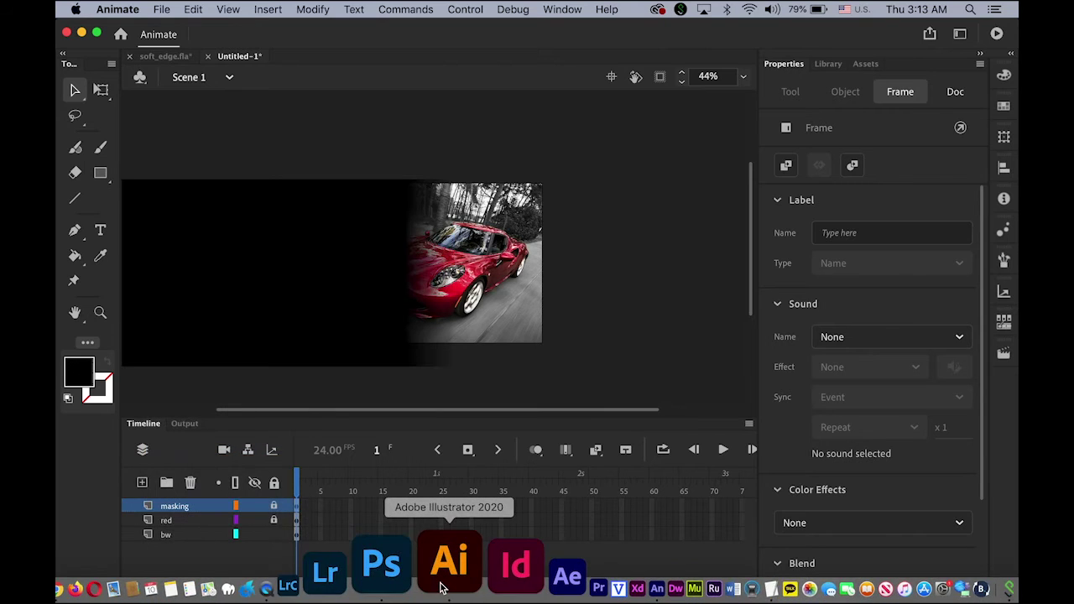
left_click(274, 507)
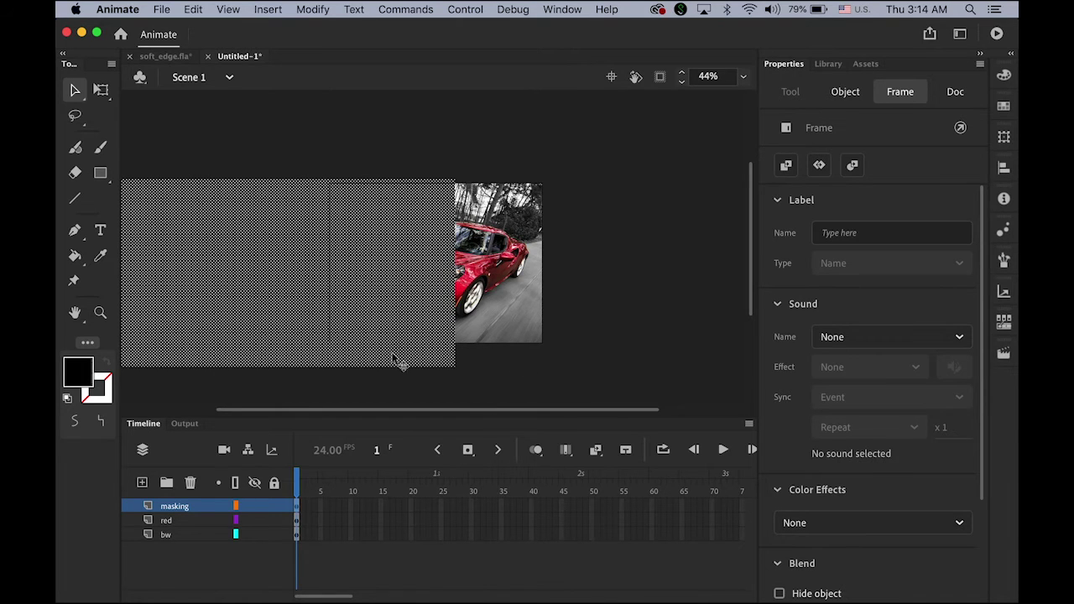
Step: Convert the gradient rectangle to a movie clip symbol named gradient_mask
left_click(242, 295)
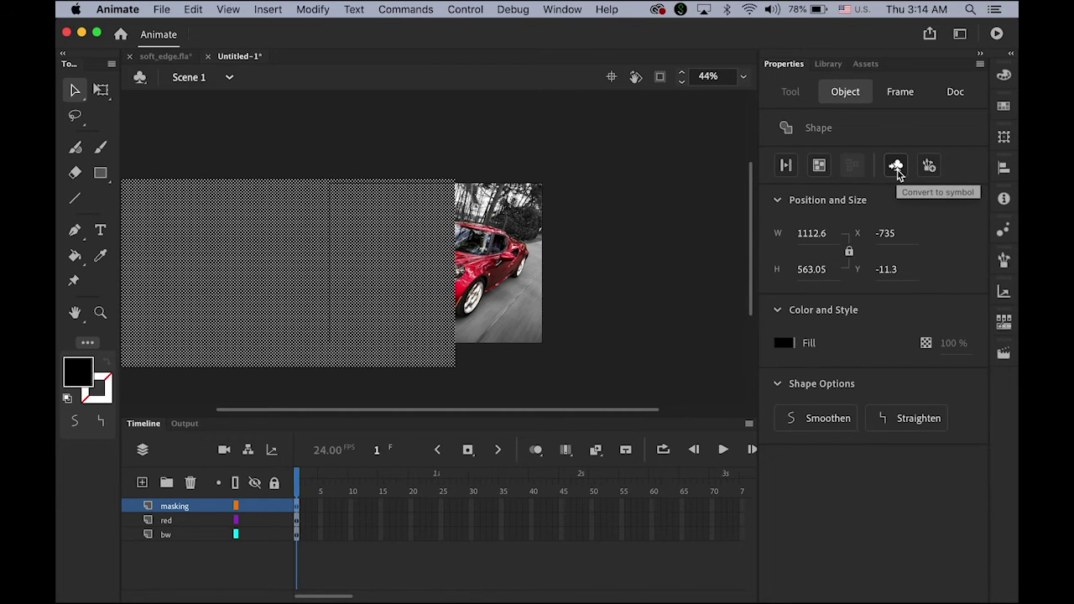
left_click(268, 9)
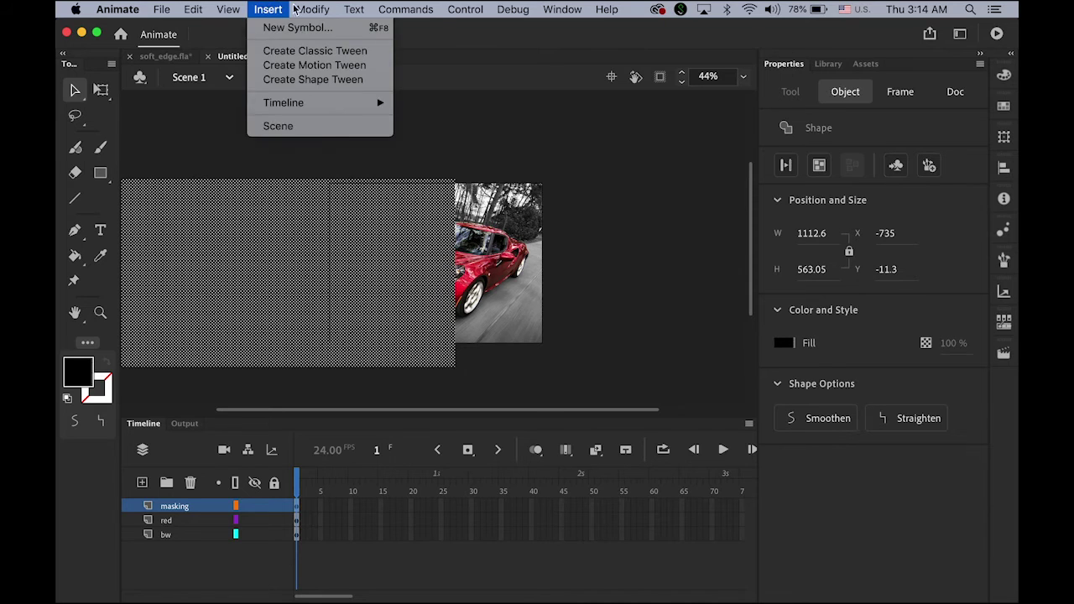
mouse_move(328, 10)
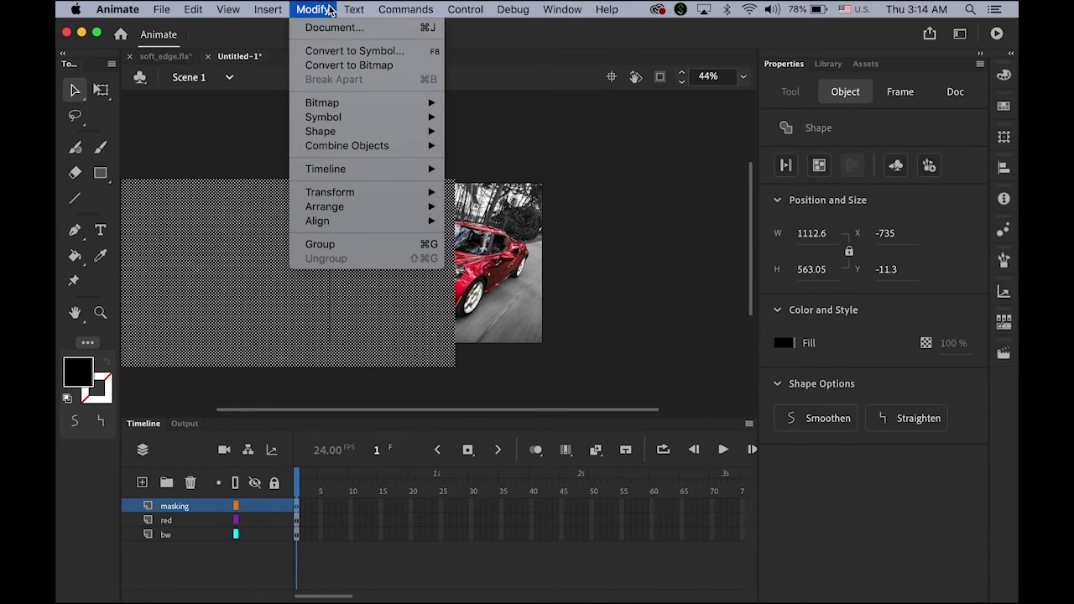
left_click(345, 52)
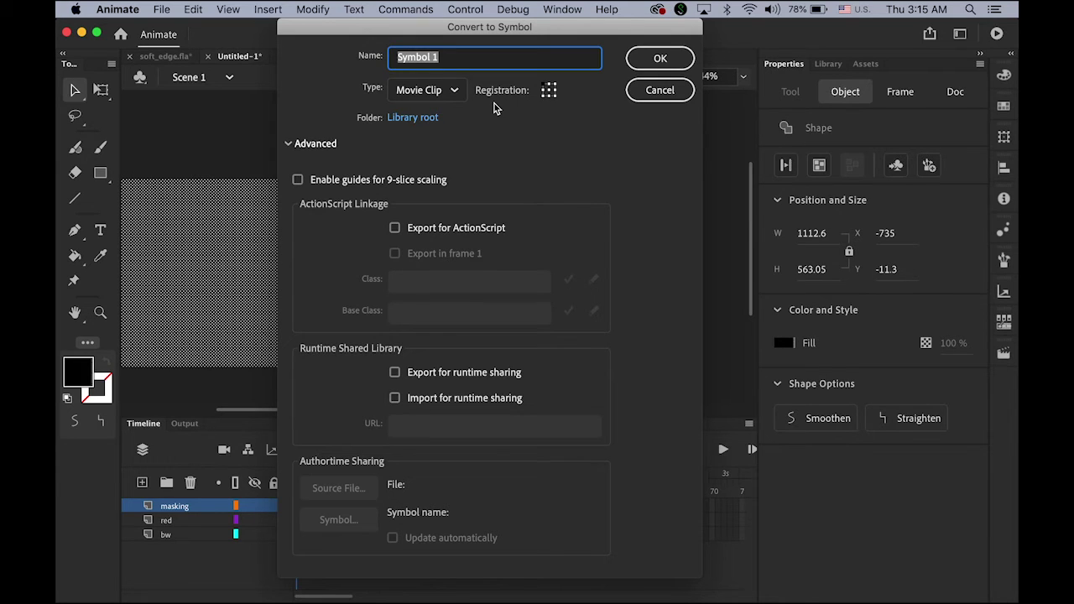
type("gra")
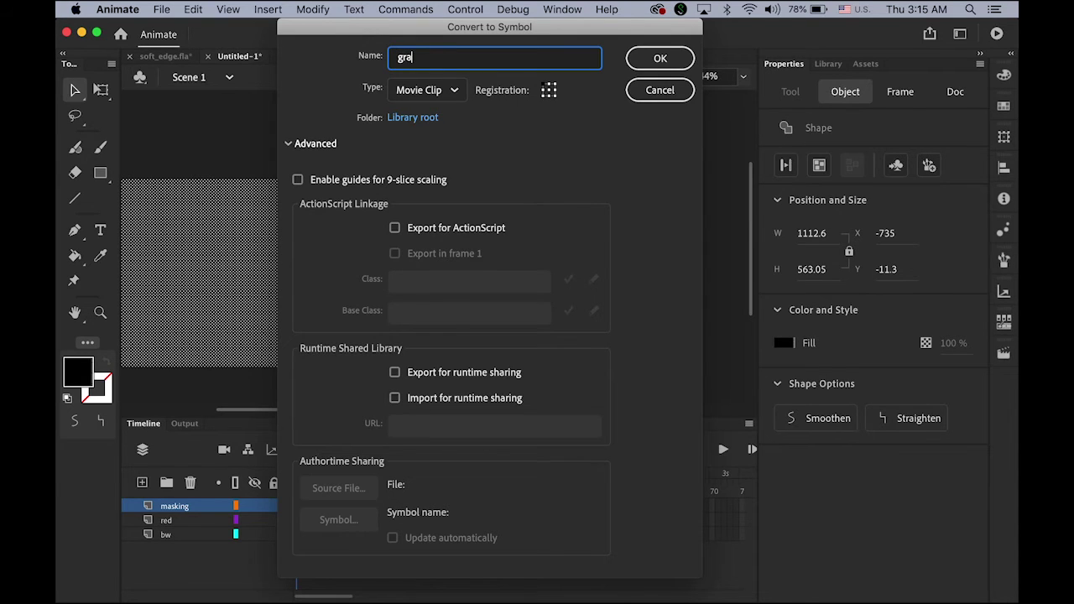
type("dient_mask")
left_click(660, 62)
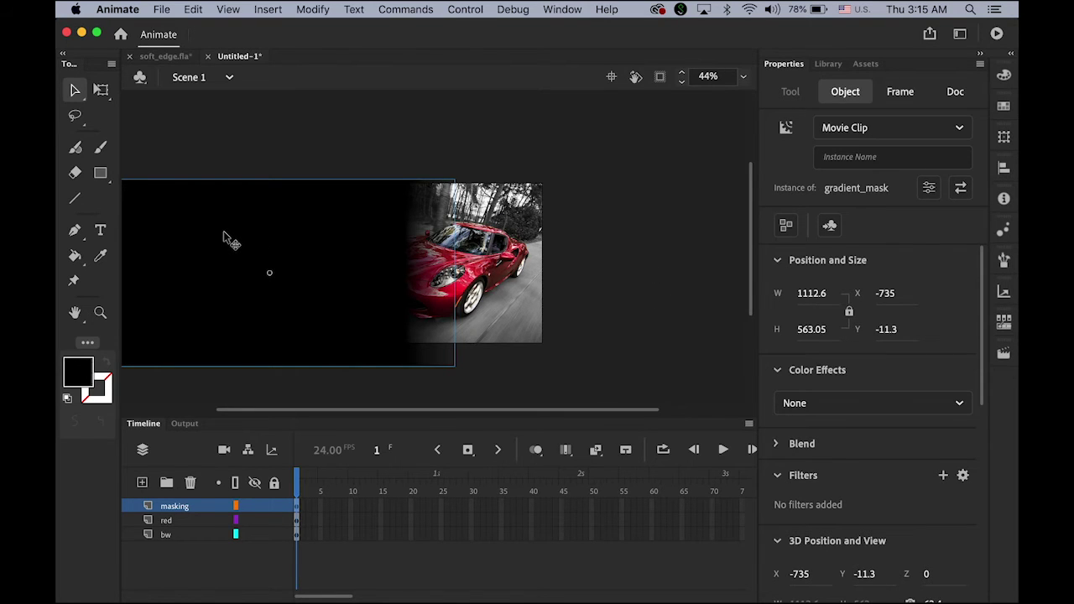
Step: Give the gradient rectangle's movie clip the instance name mask_mc
left_click(868, 158)
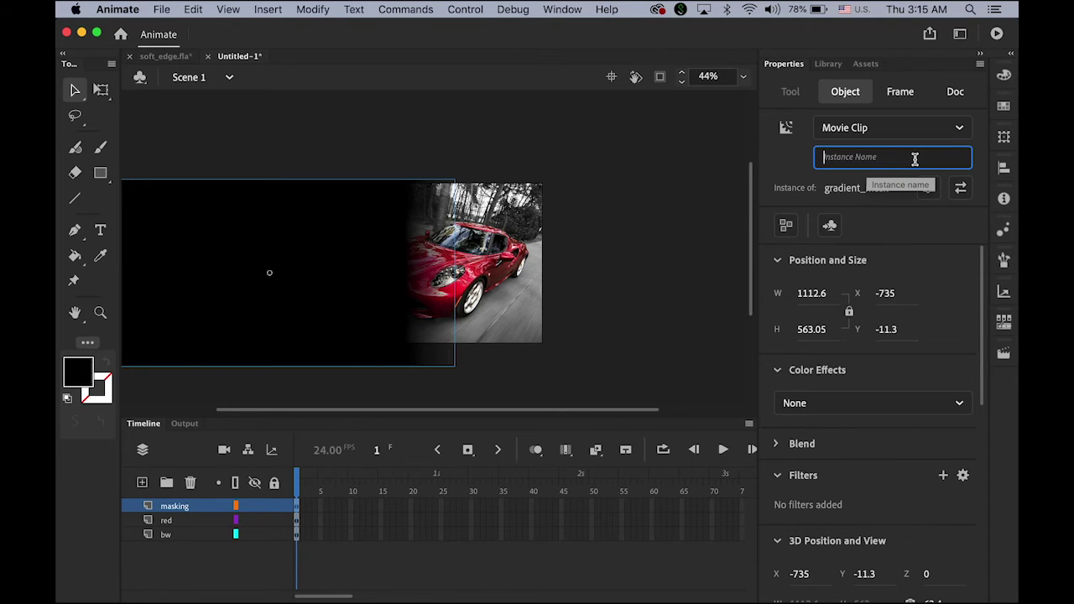
type("mask_mc")
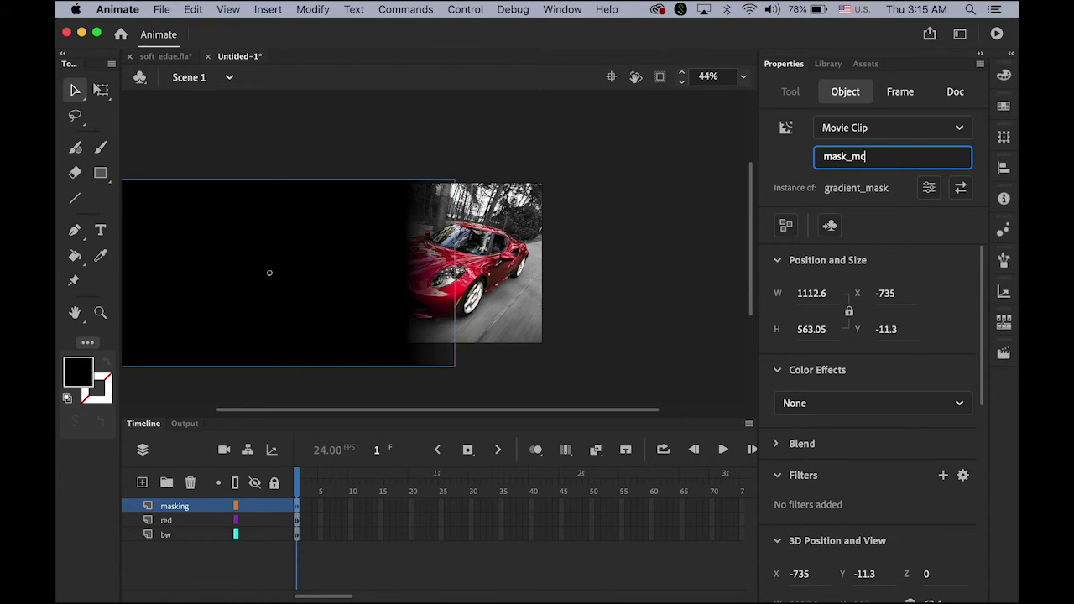
key("Return")
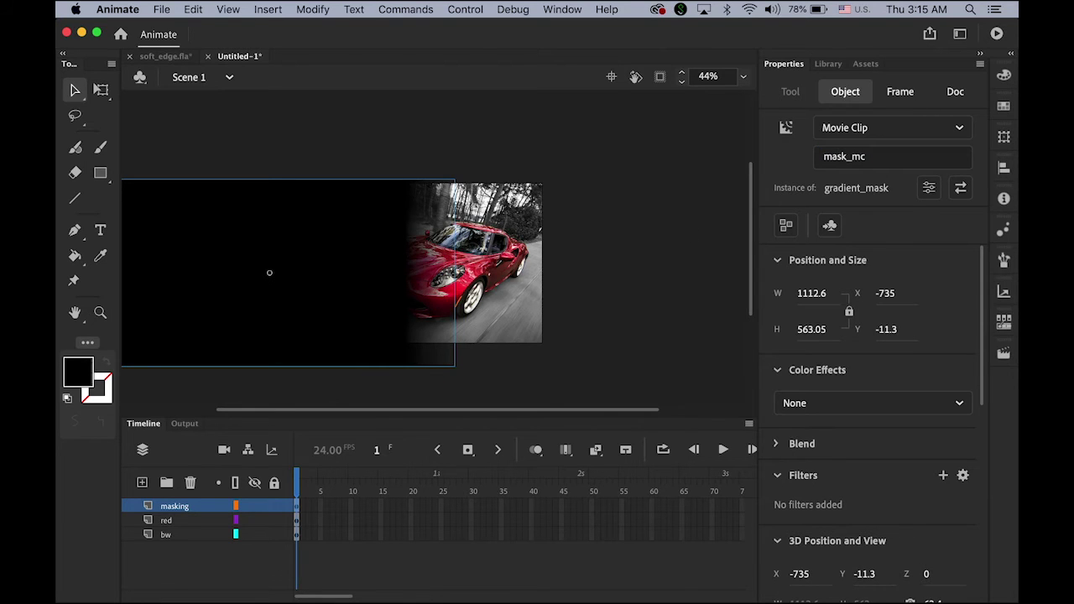
left_click(663, 213)
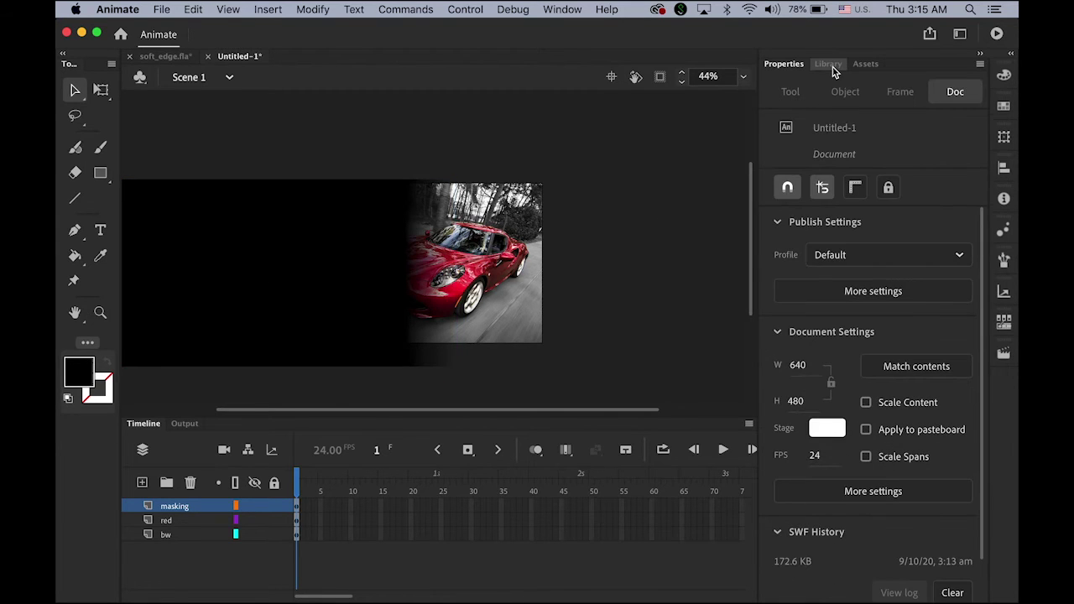
Step: Review the red and gradient_mask symbols in the library and the instance names of both clips on the stage
left_click(831, 65)
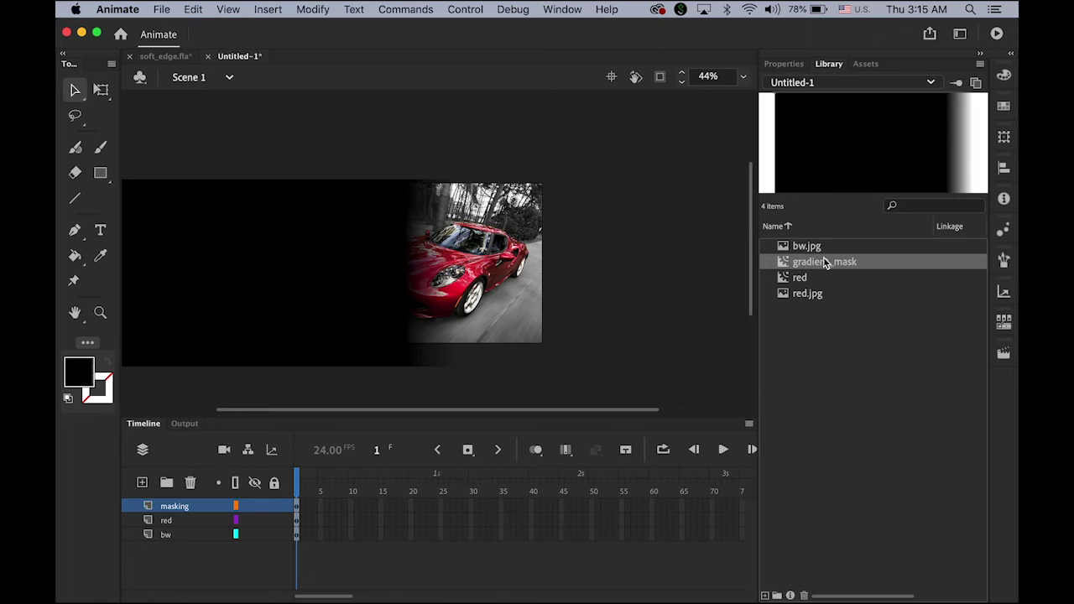
left_click(780, 284)
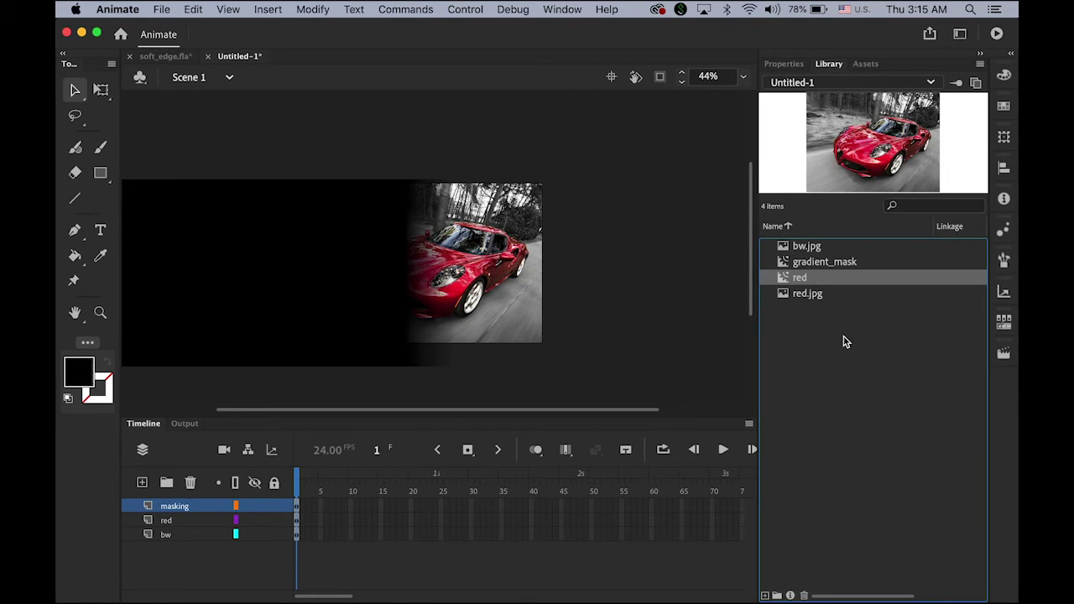
left_click(795, 263)
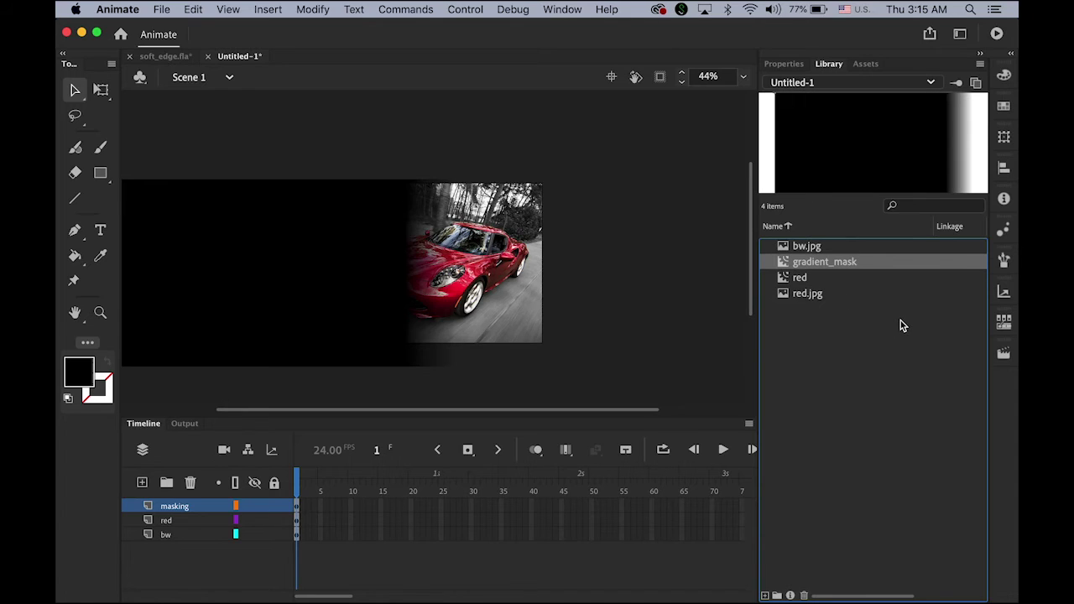
left_click(508, 277)
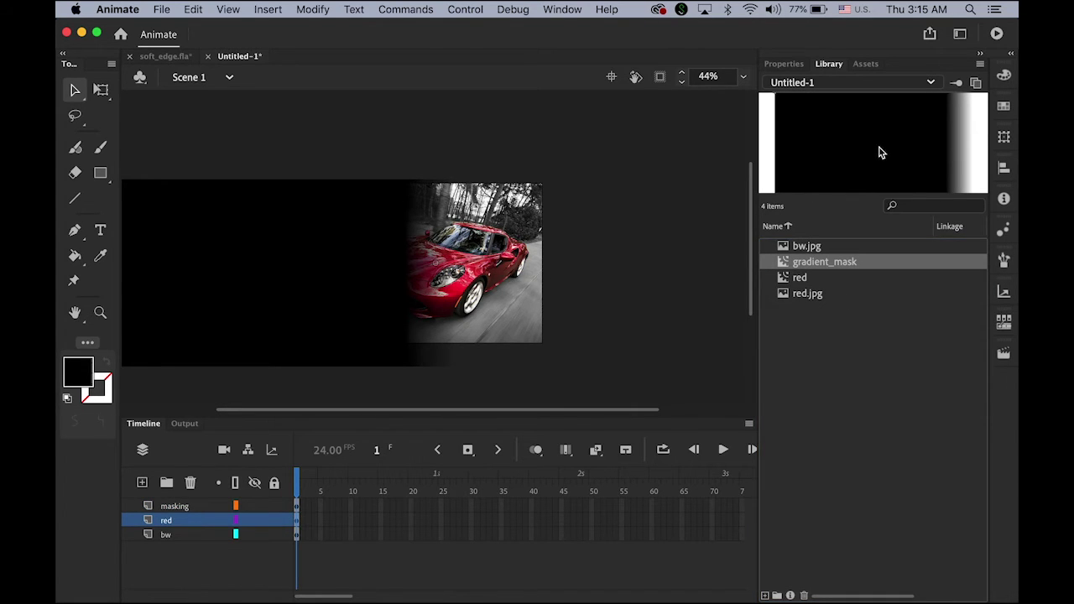
left_click(783, 64)
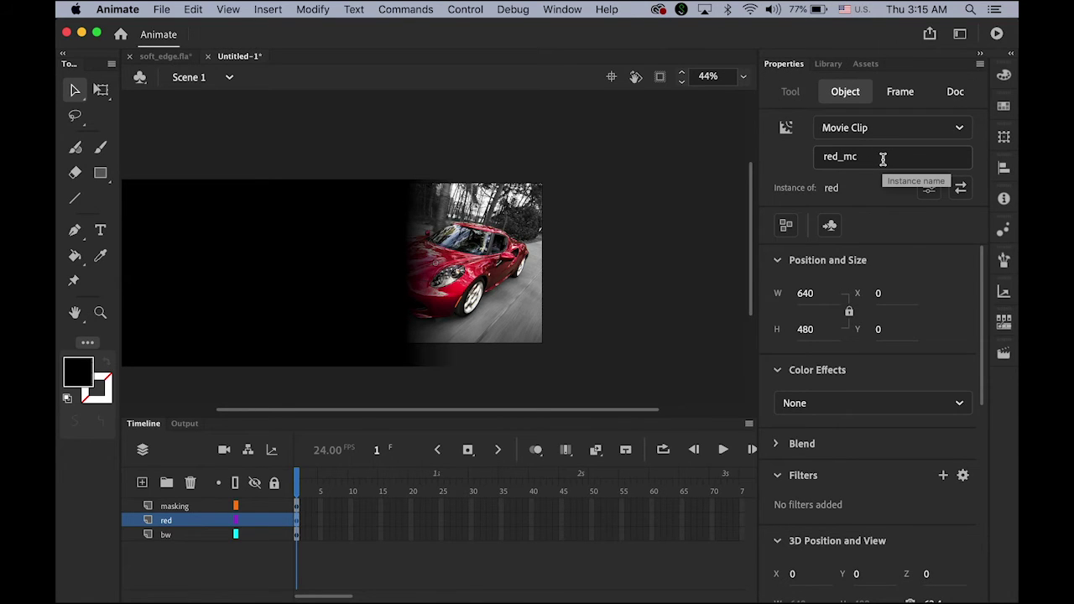
left_click(193, 274)
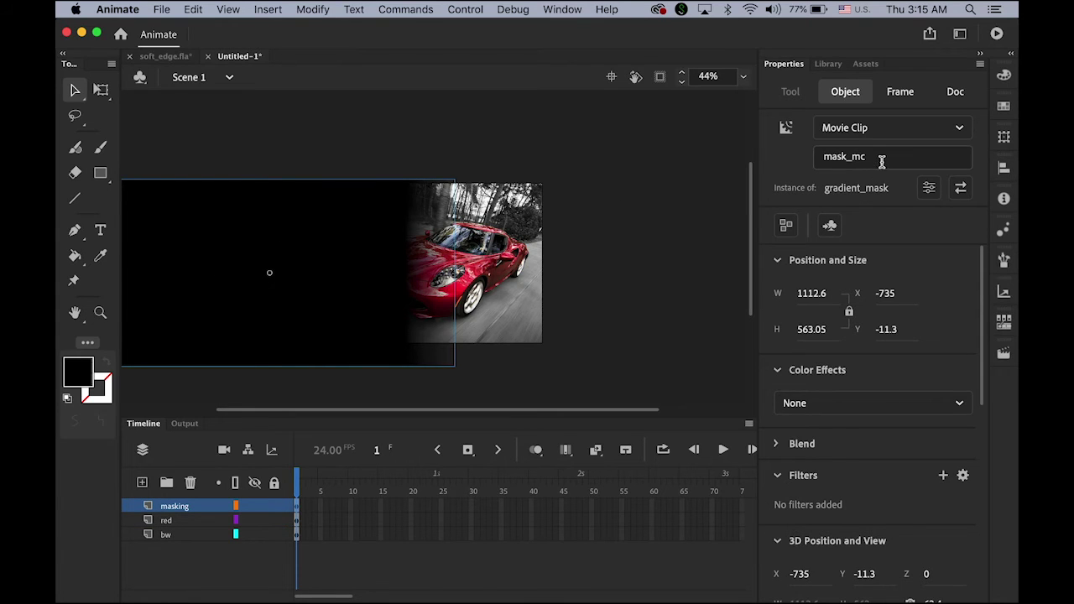
left_click(664, 264)
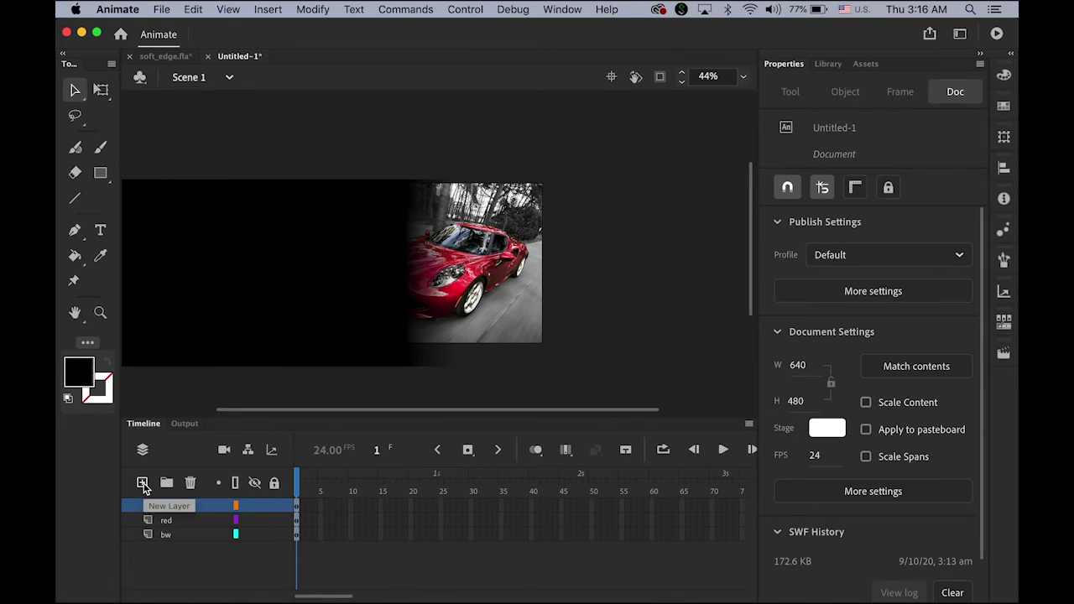
Step: Add a new layer above the masking layer and name it actions
left_click(142, 485)
double_click(181, 505)
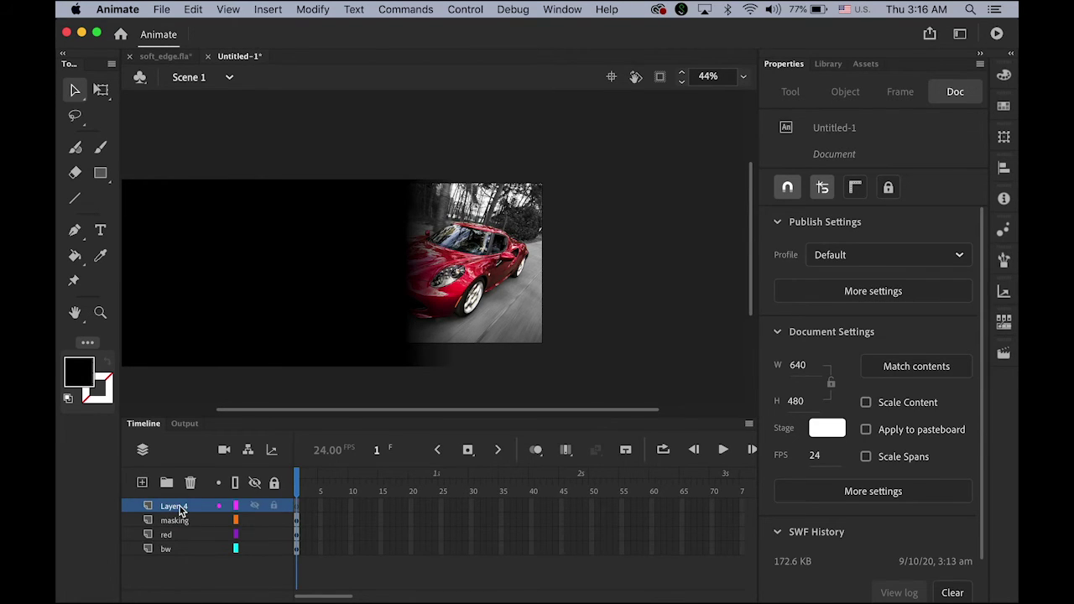
type("actions")
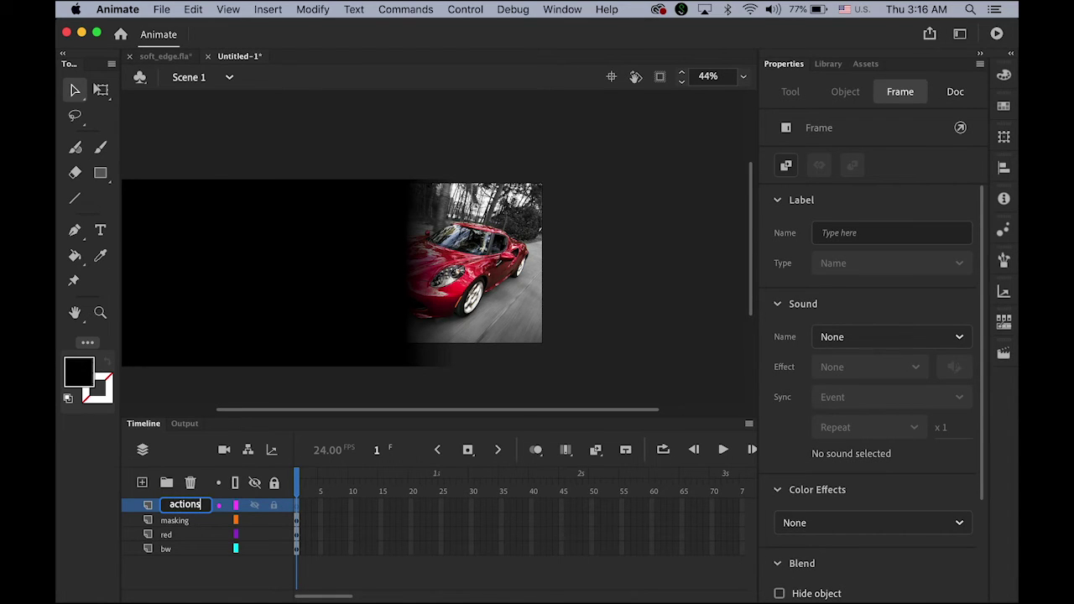
key("Return")
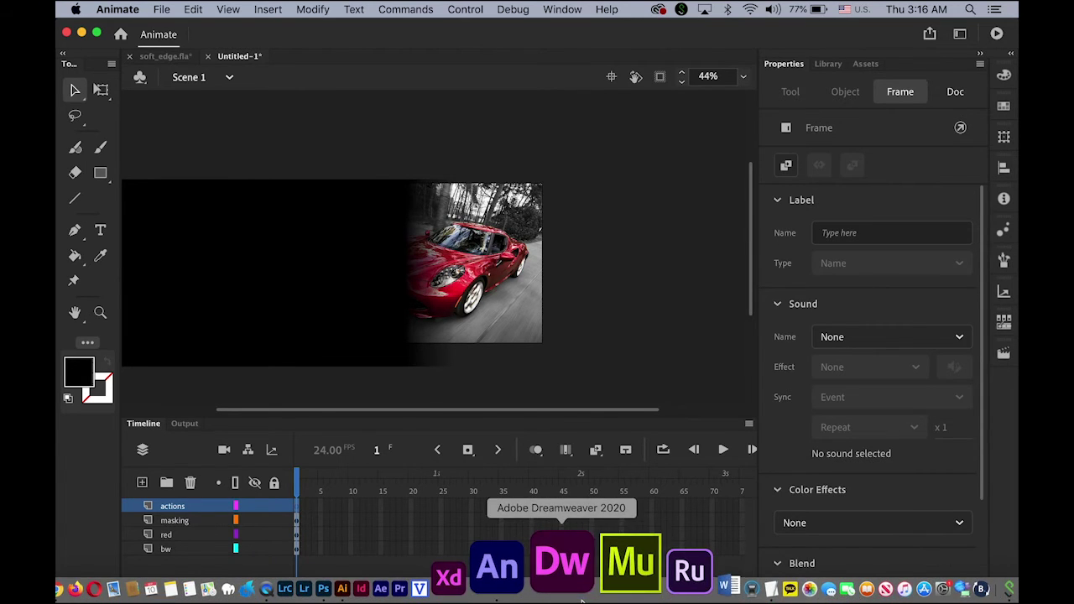
Step: Open the script editor for frame 1 of the actions layer and write the line red_mc.cacheAsBitmap = true;
left_click(561, 9)
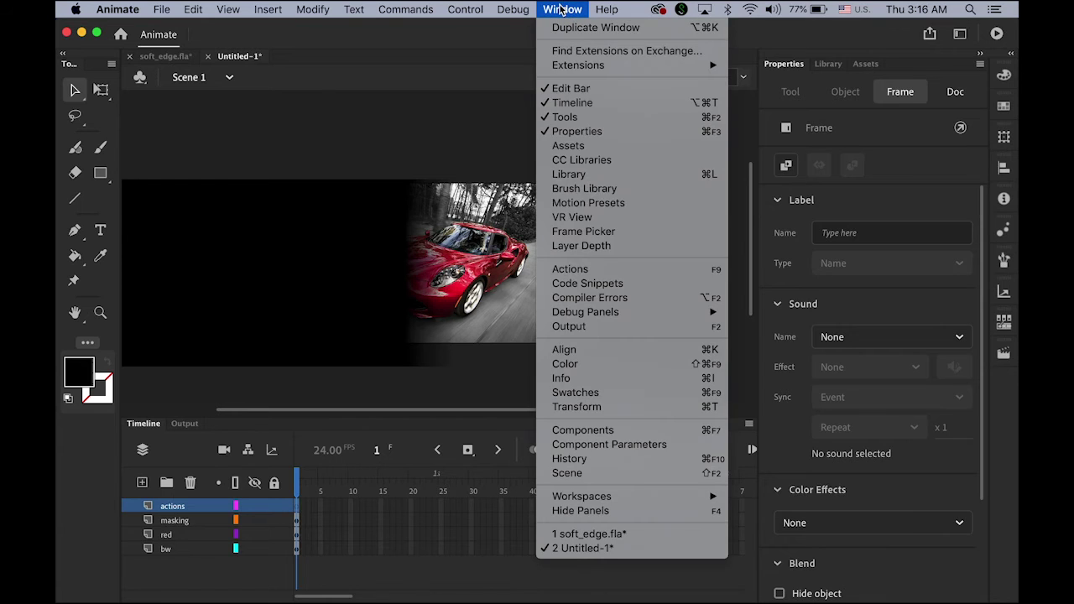
left_click(618, 268)
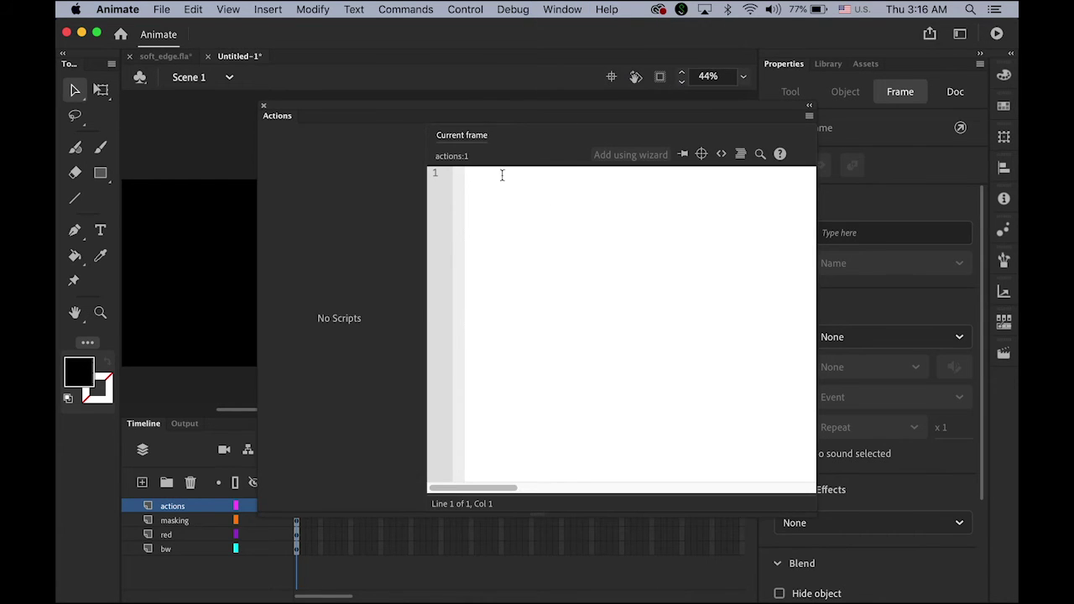
left_click_drag(481, 112, 433, 122)
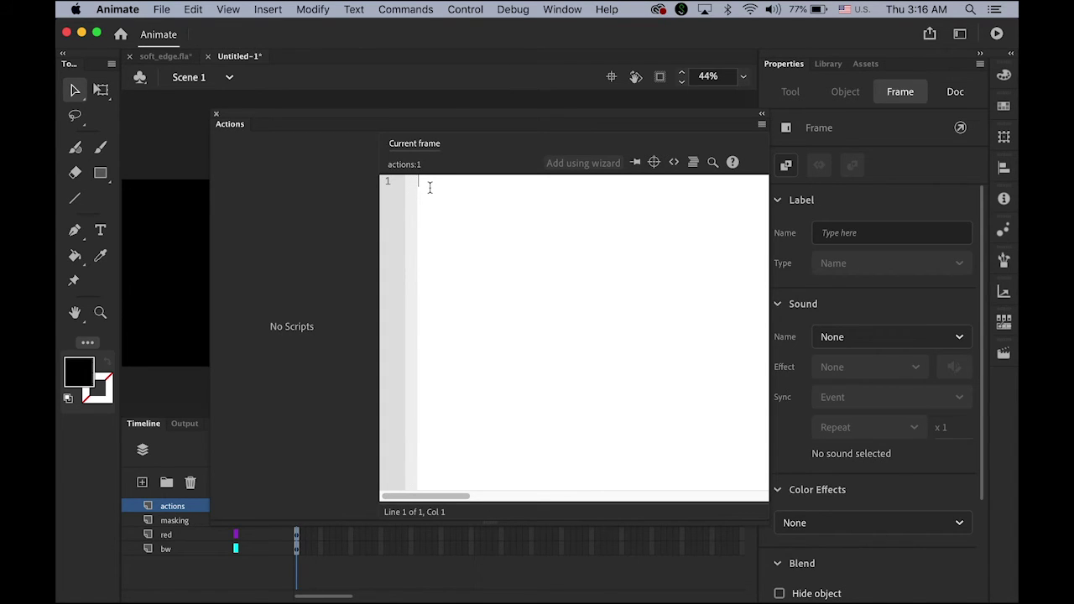
type("red_")
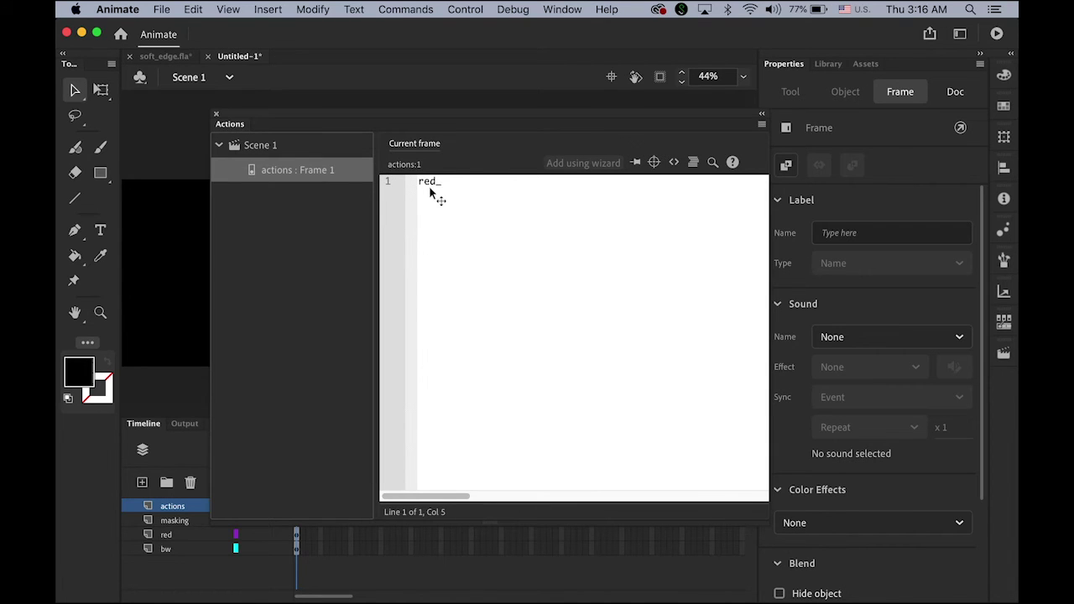
type("mc")
type(".co")
type("cheAs")
type("Bitmap")
type(" = ")
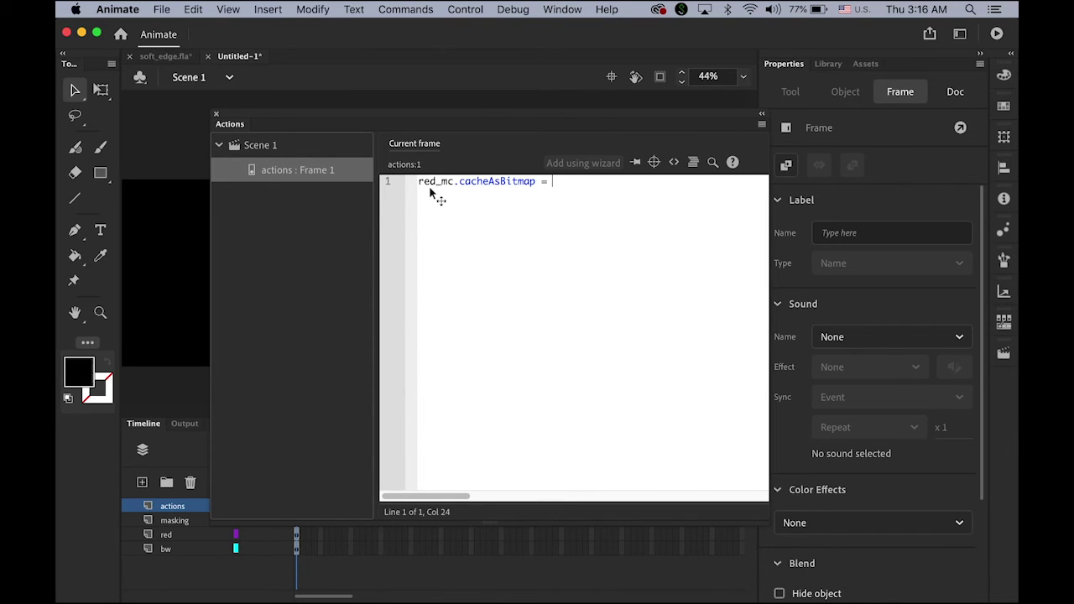
type("\"true")
key("BackSpace")
key("BackSpace")
key("BackSpace")
key("BackSpace")
key("BackSpace")
type("true;")
key("Return")
Step: Add a second script line, mask_mc.cacheAsBitmap = true;
type("mask.mc.c")
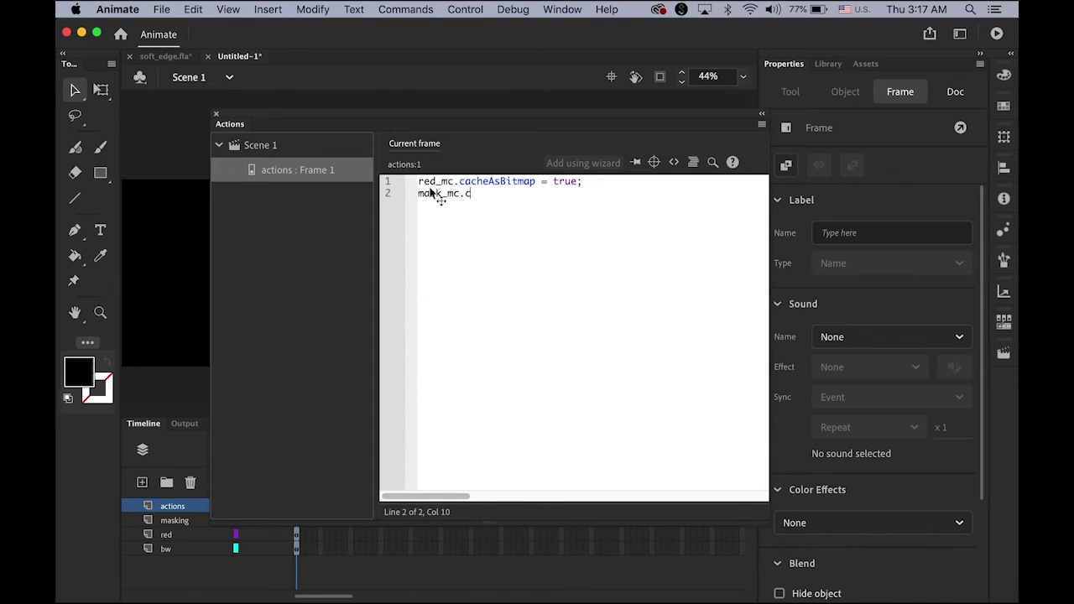
type("acheAsBitmap = true")
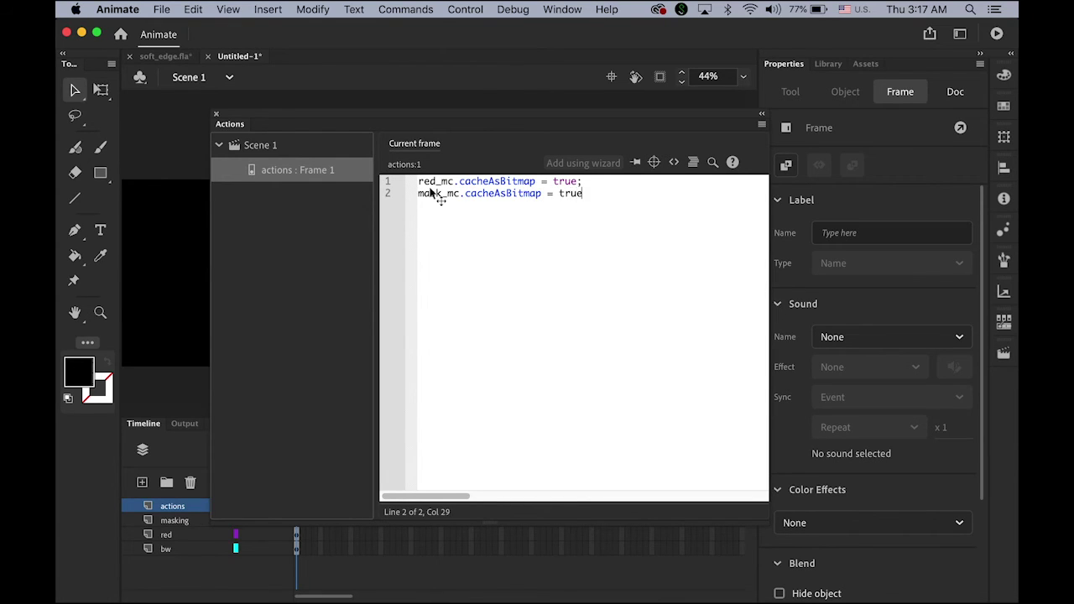
type(";")
key("Return")
Step: Add the script line red_mc.mask = mask_mc; and check the masking in a test movie
type("red_mc.mask =")
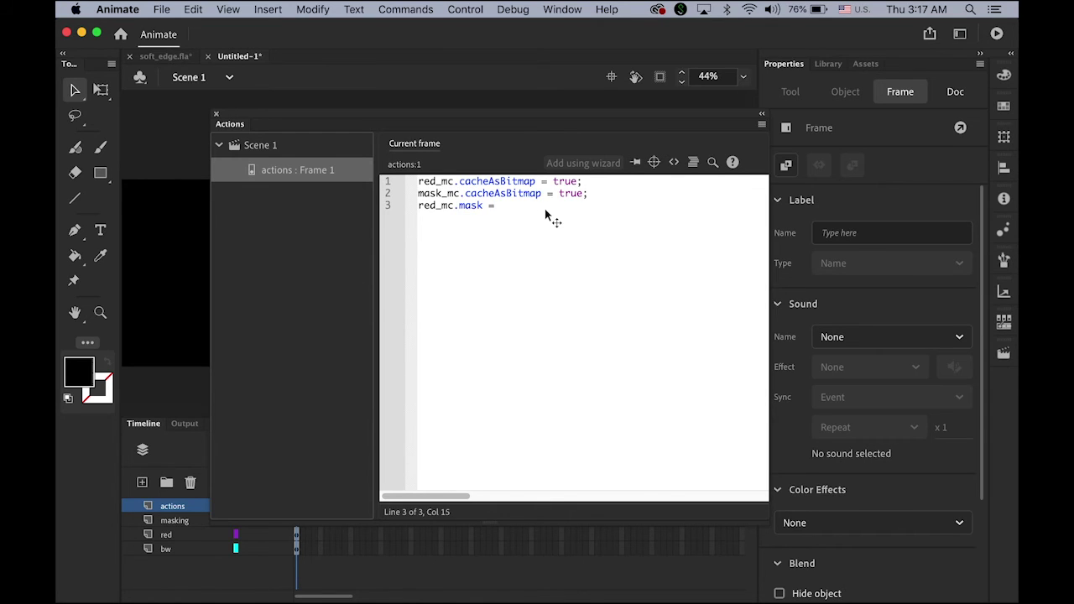
type(" mask_mc;")
left_click(215, 117)
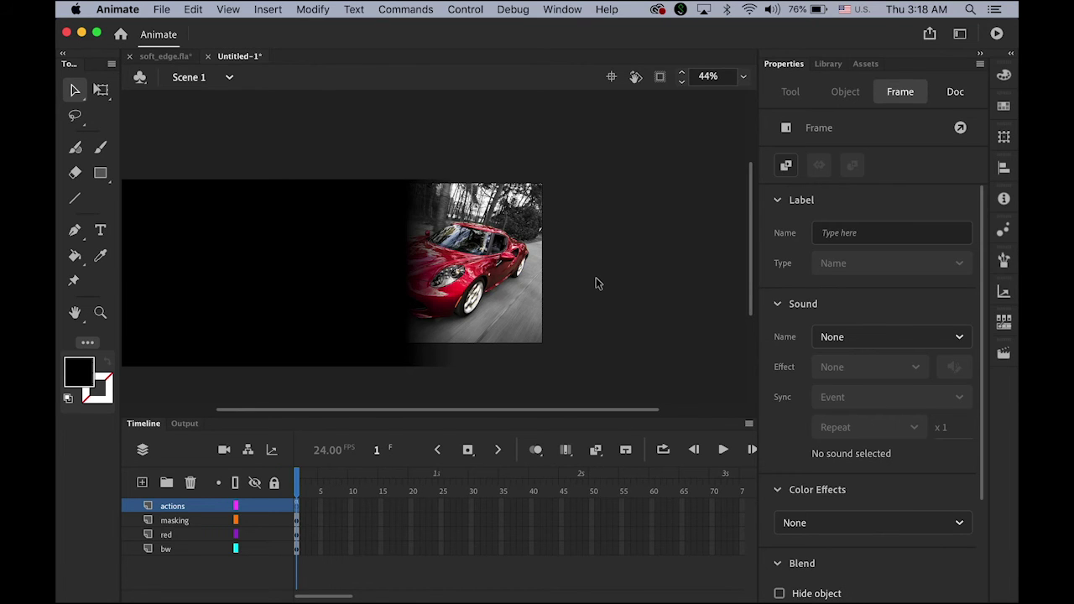
key("super+Return")
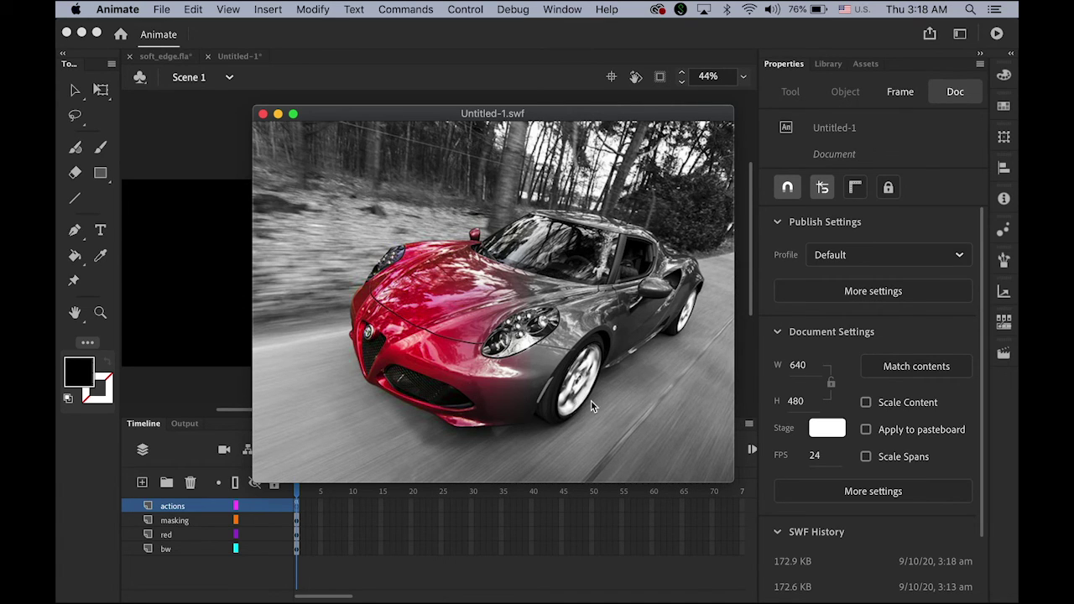
left_click(262, 114)
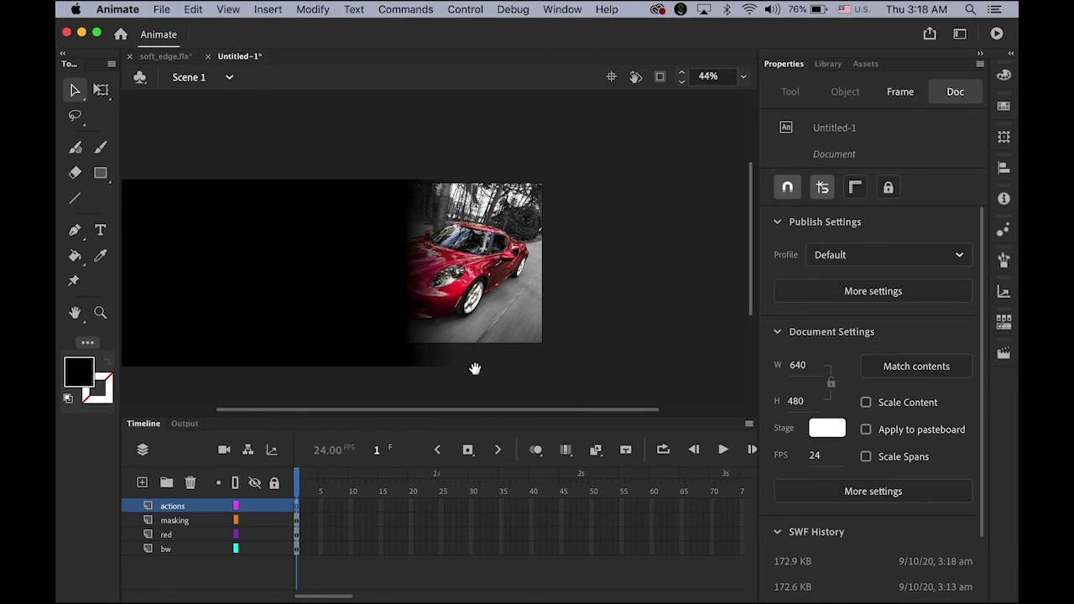
Step: Move the mask_mc clip horizontally off the stage, just beyond the car image's left edge, to X about -1147
left_click_drag(475, 370, 608, 346)
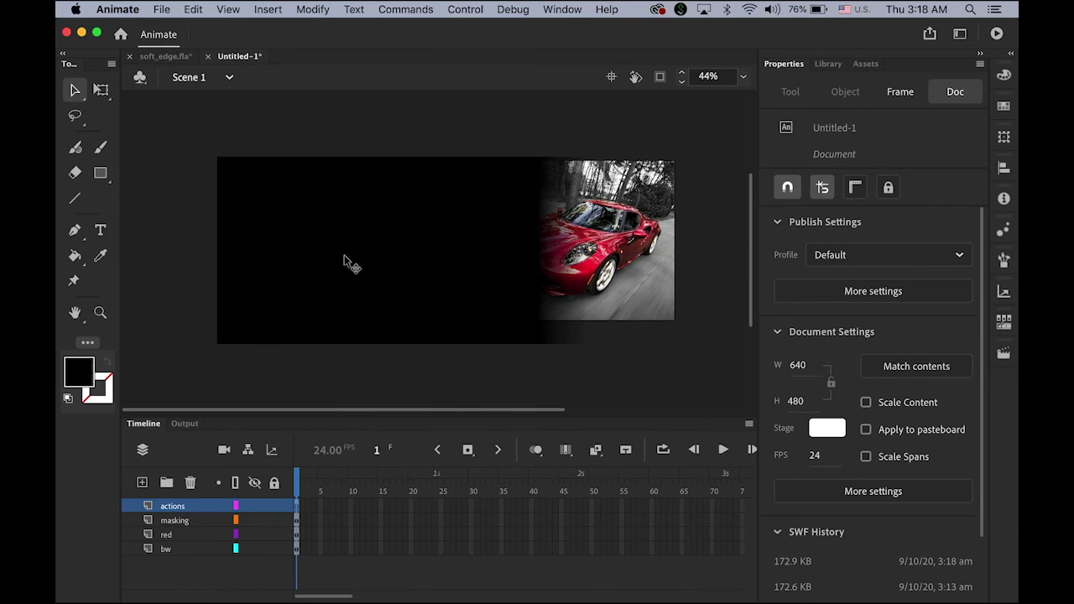
left_click(300, 266)
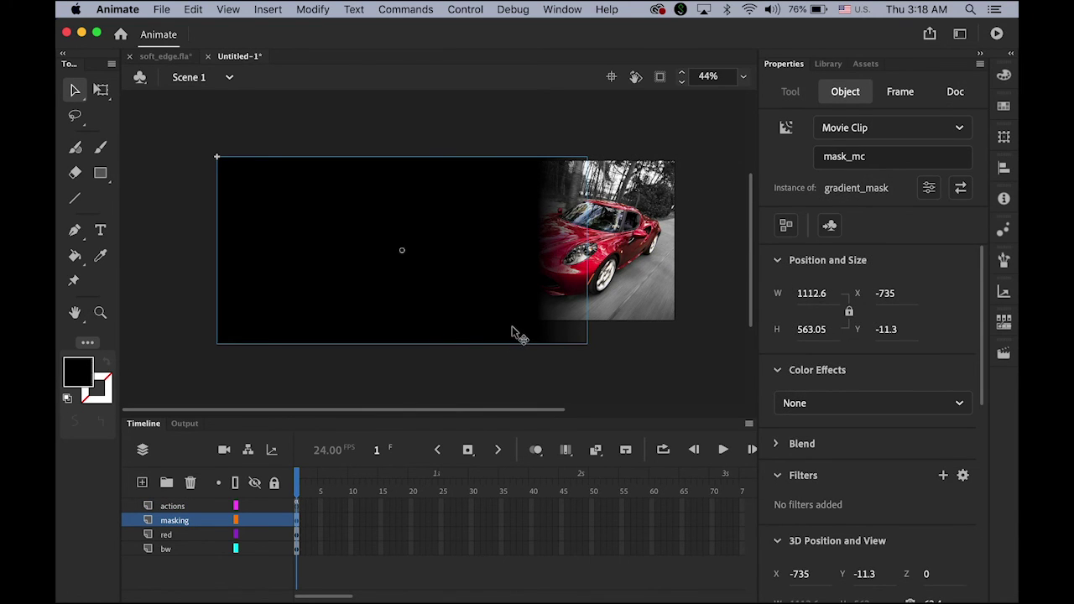
left_click_drag(512, 327, 364, 327)
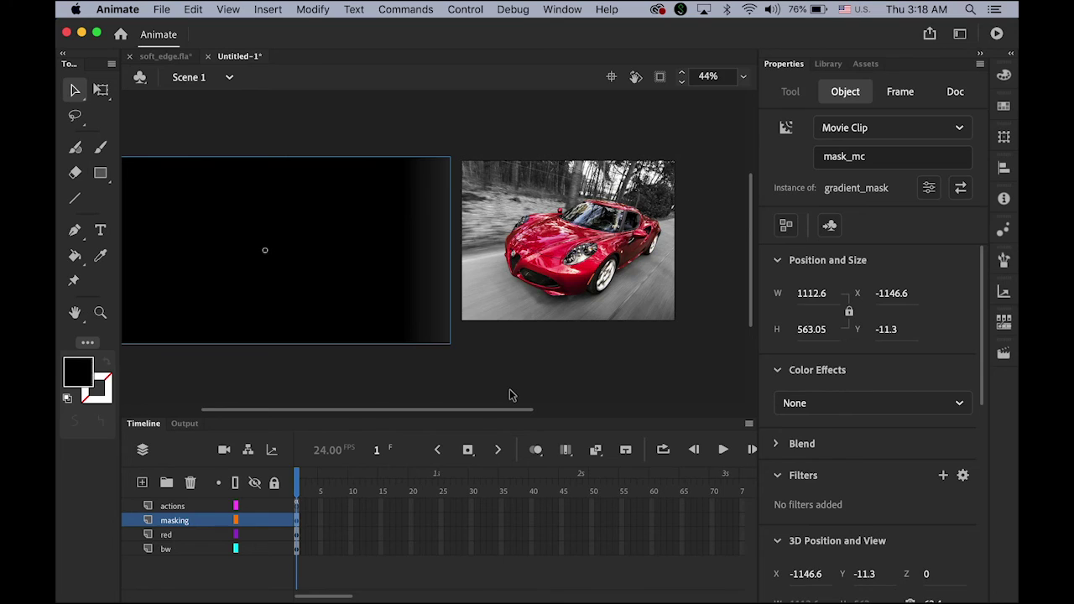
Step: Create a classic tween on the masking layer starting from frame 1
left_click(296, 520)
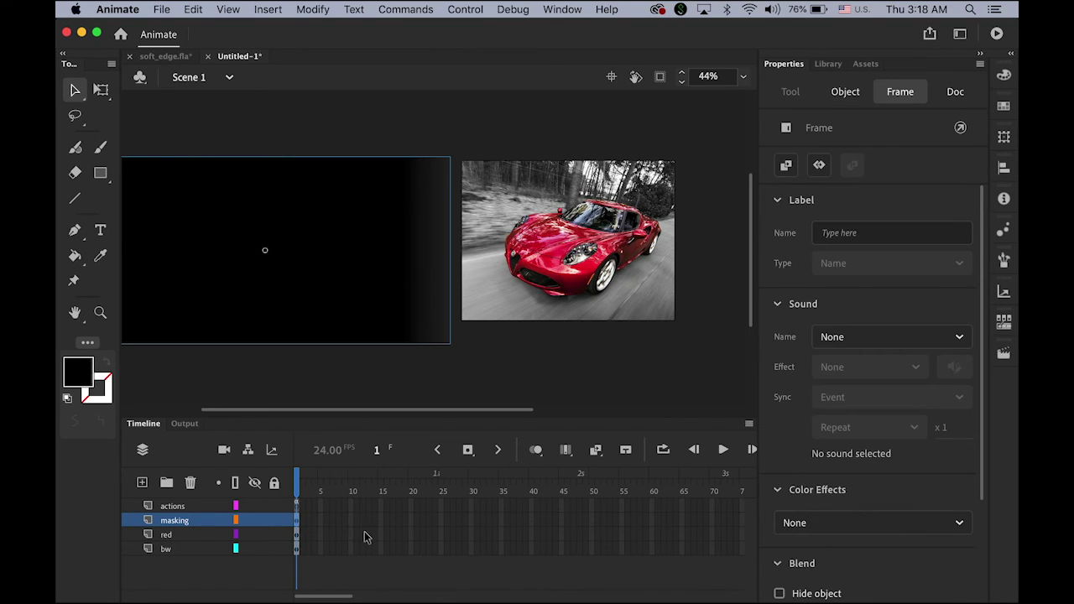
left_click(264, 9)
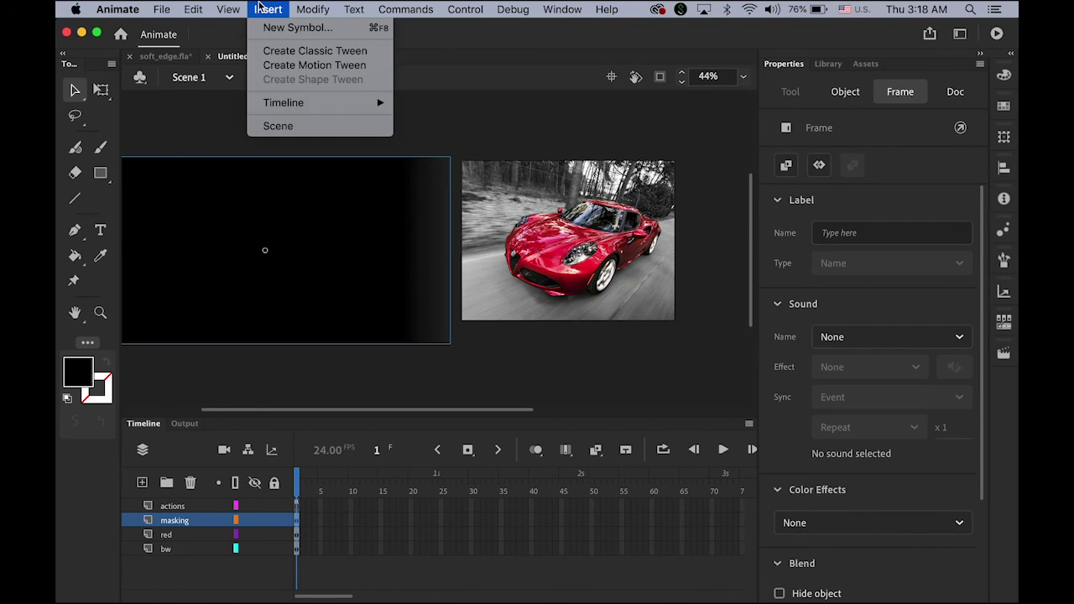
left_click(338, 54)
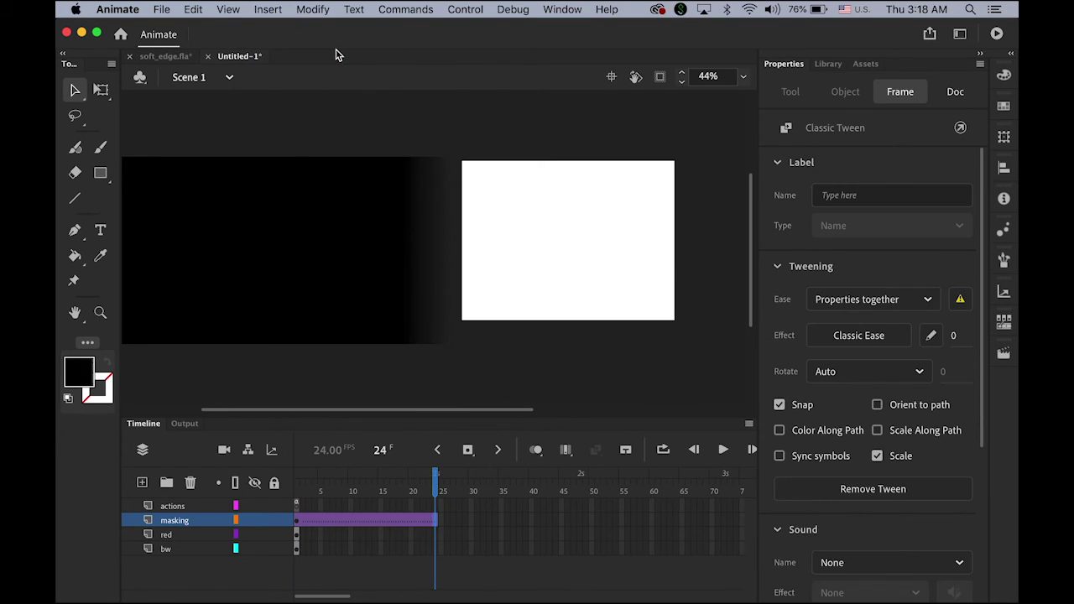
Step: Insert keyframes at frames 72 and 144 of the masking layer
left_click(727, 526)
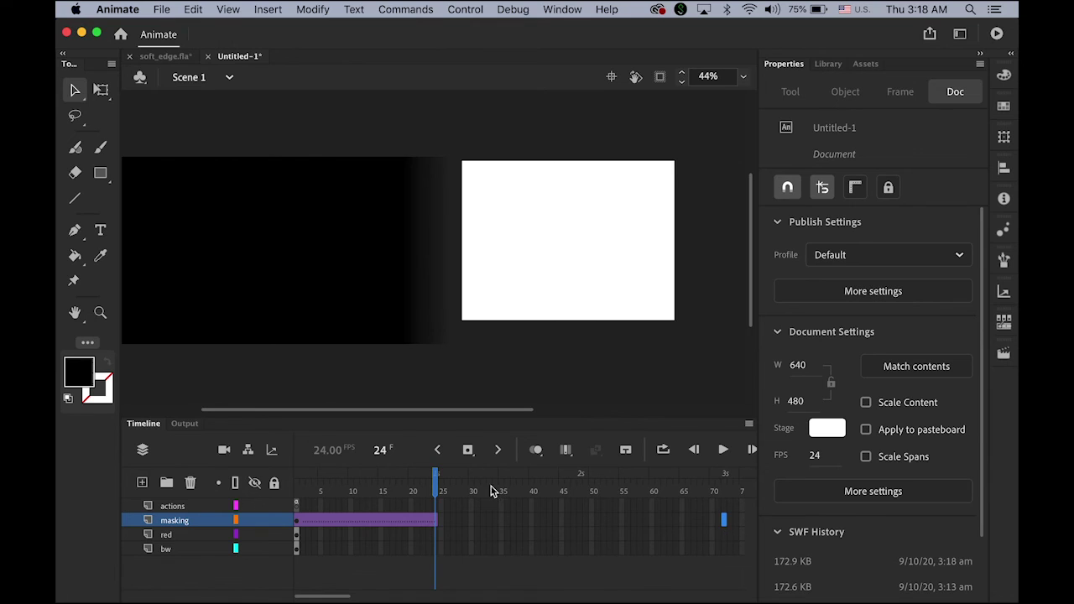
left_click(473, 453)
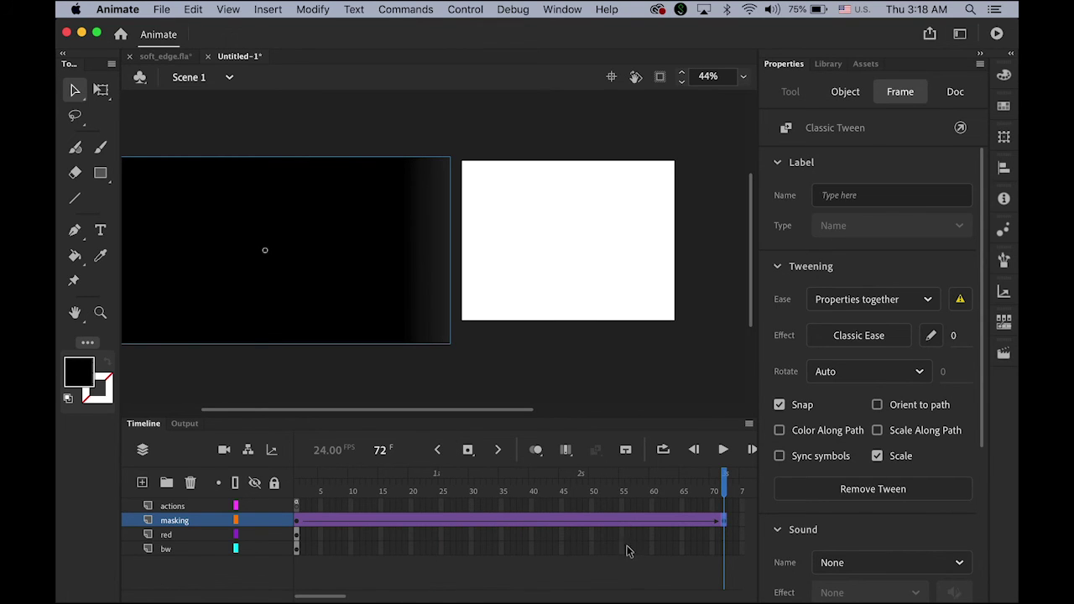
left_click_drag(329, 597, 396, 598)
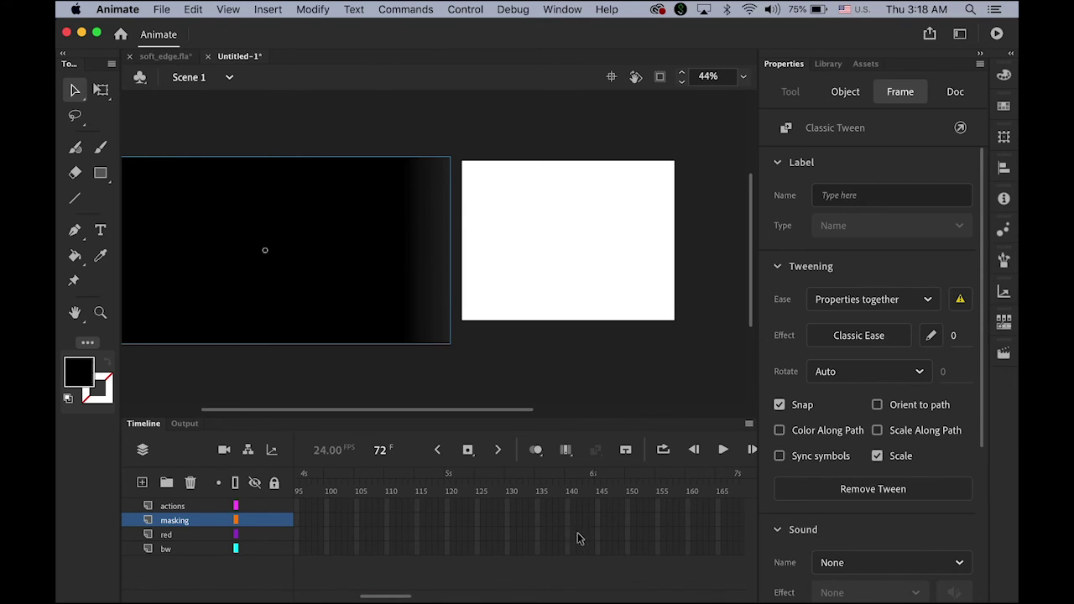
left_click(592, 522)
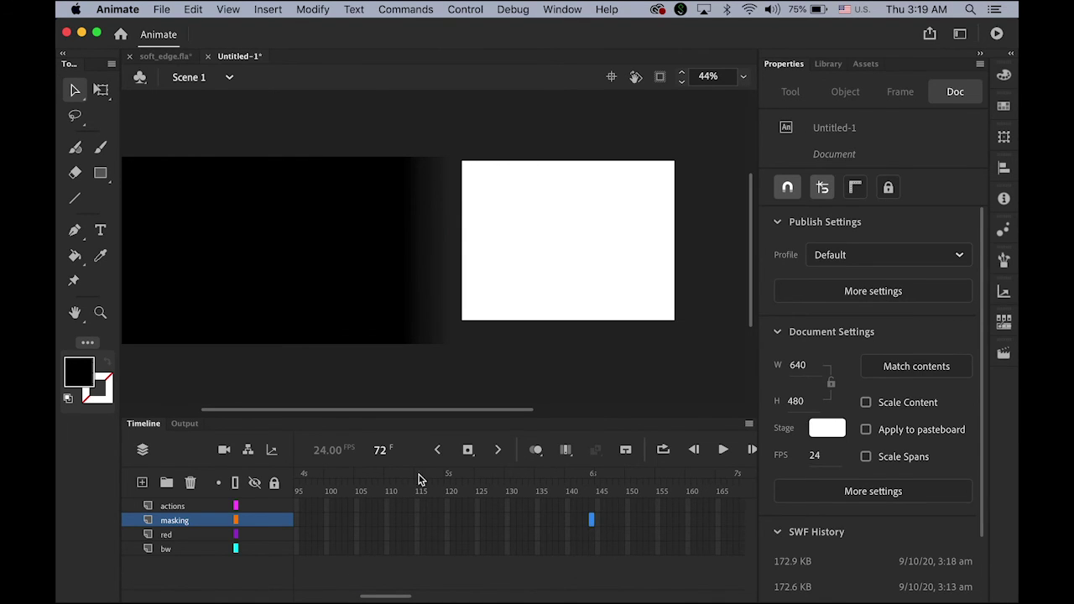
left_click(469, 451)
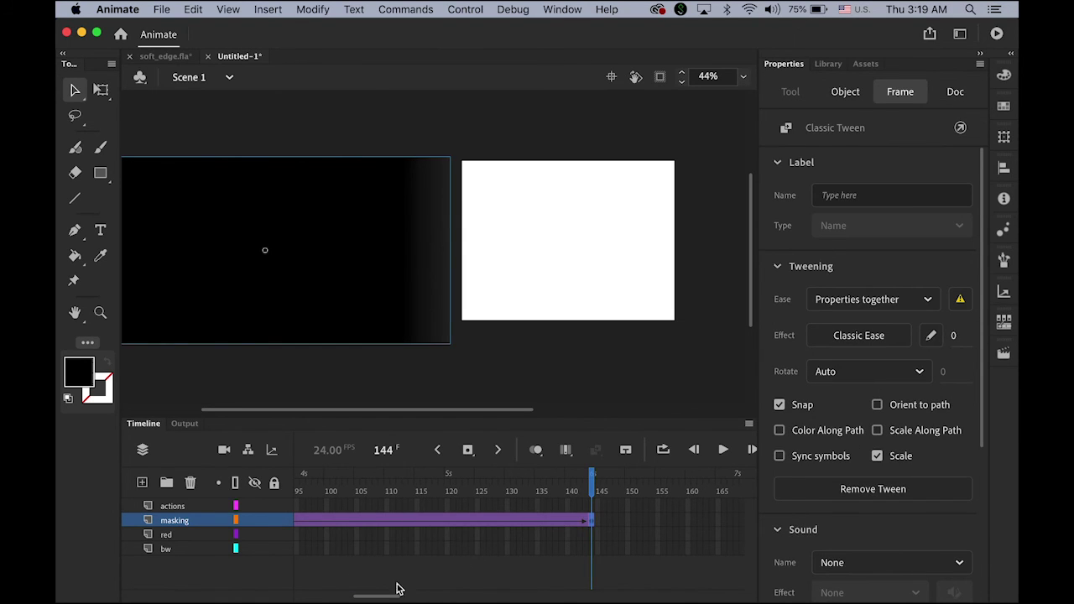
Step: At frame 72, move the mask_mc clip over the stage to X 0 so it covers the whole car image, and scrub back to frame 1
left_click_drag(384, 596, 353, 598)
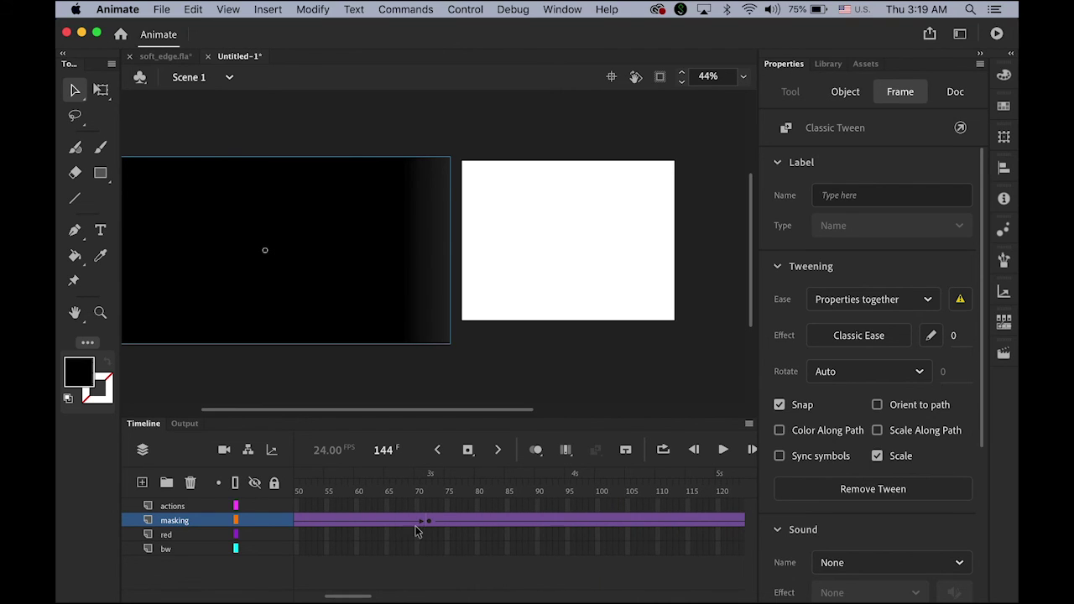
left_click(431, 498)
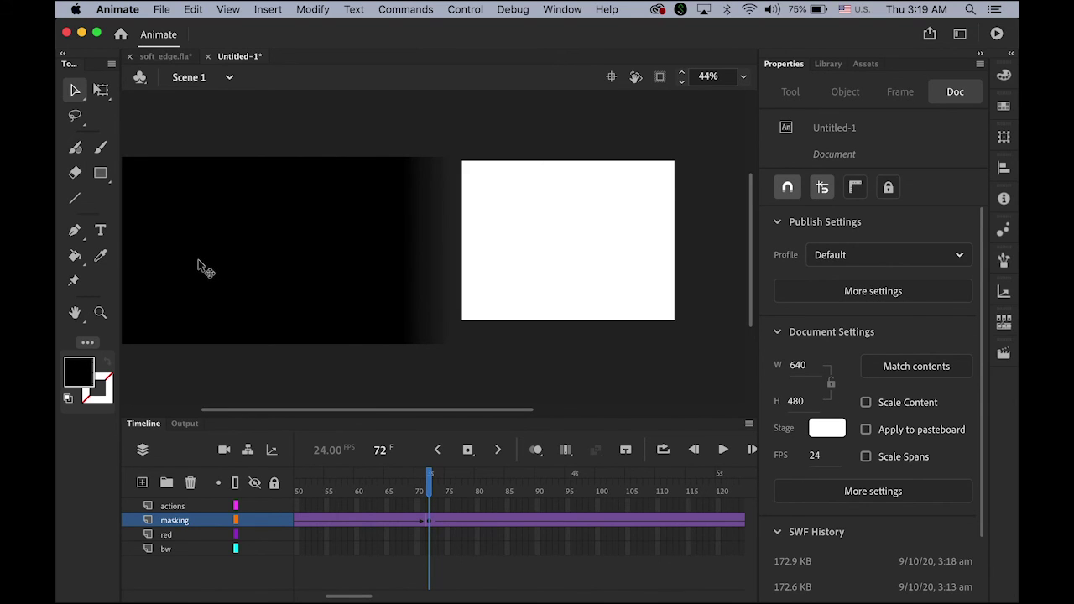
left_click_drag(202, 266, 577, 295)
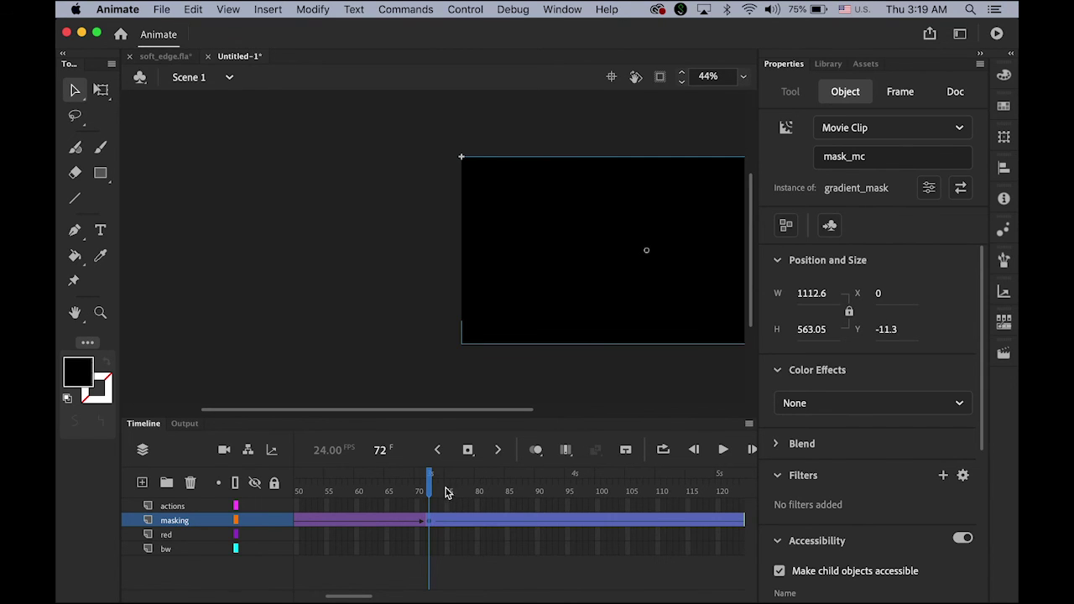
left_click_drag(428, 490, 289, 490)
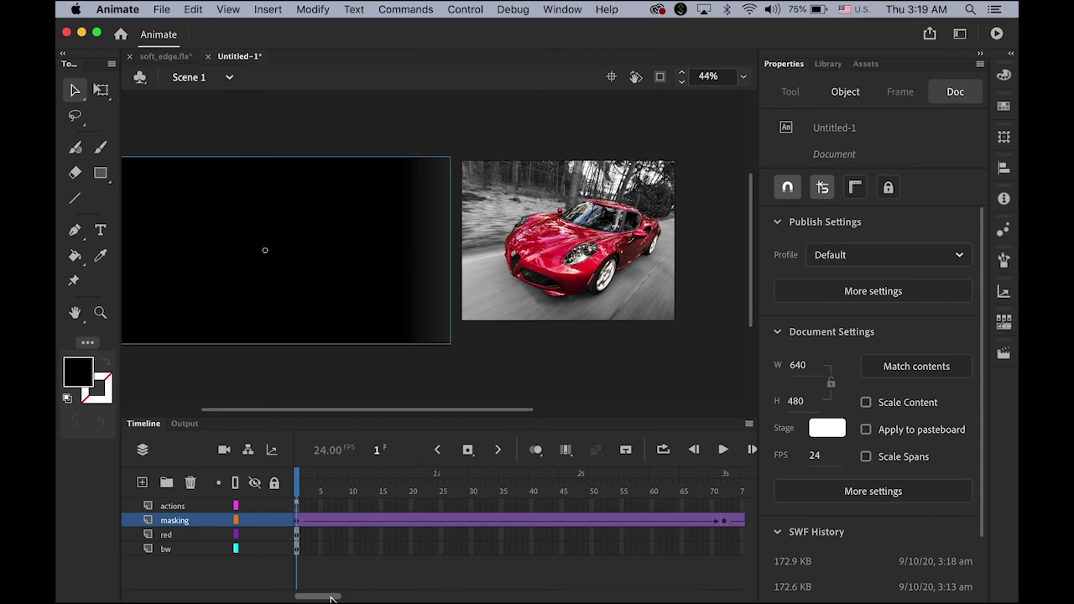
Step: Extend the red and bw layers with frames up to frame 144 and test the movie
left_click_drag(331, 598, 406, 598)
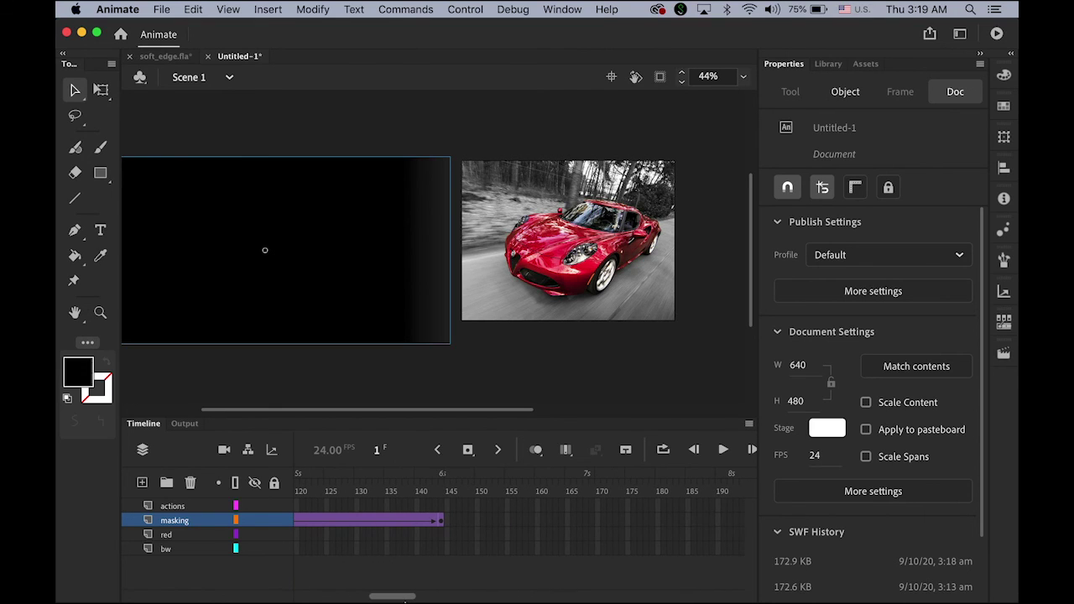
left_click(442, 536)
left_click(442, 549)
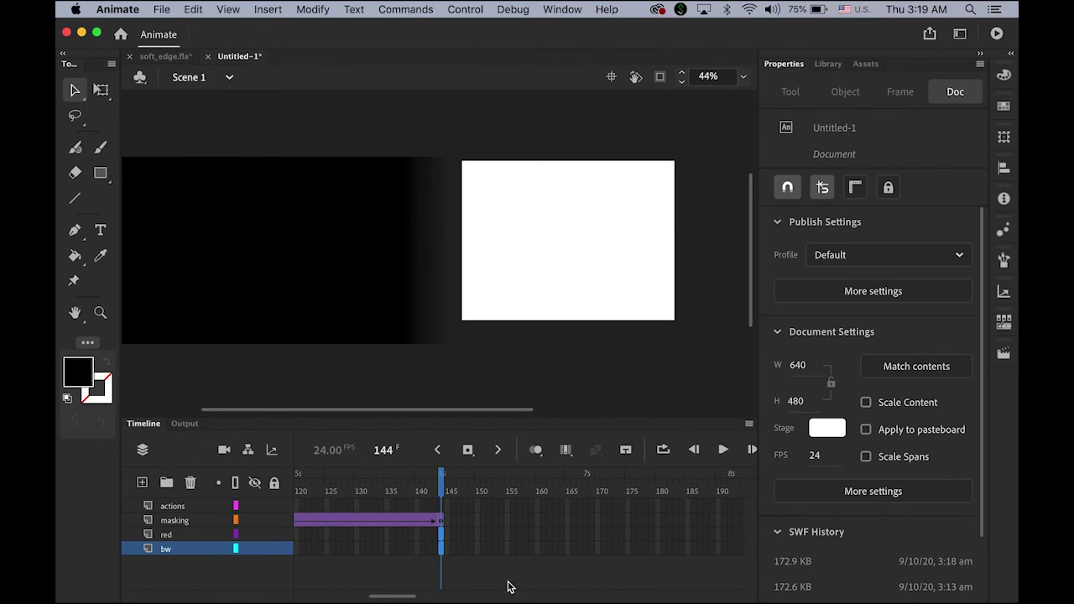
left_click(267, 8)
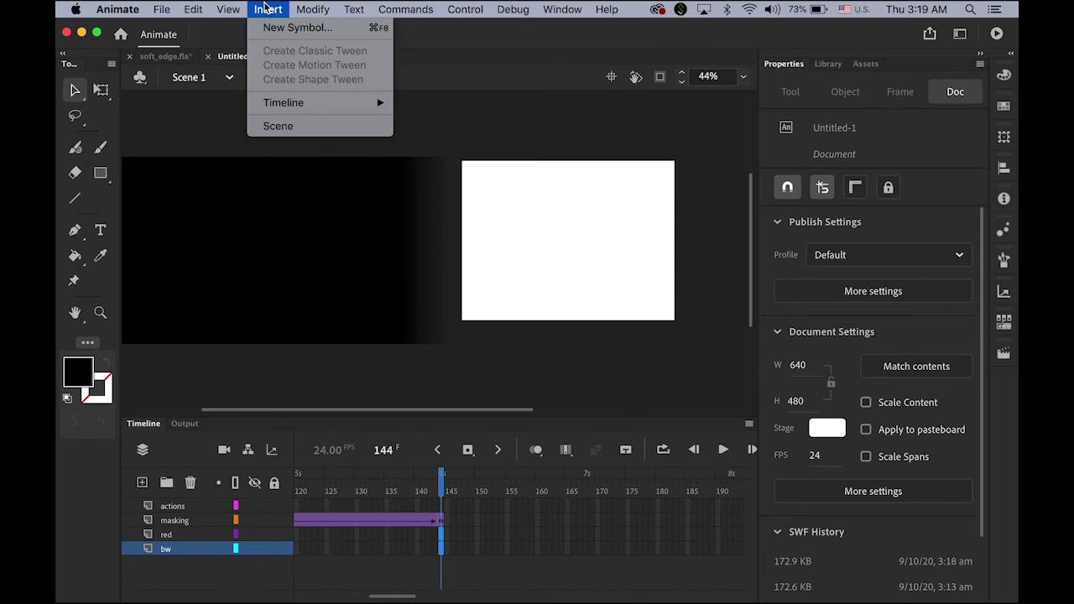
mouse_move(307, 102)
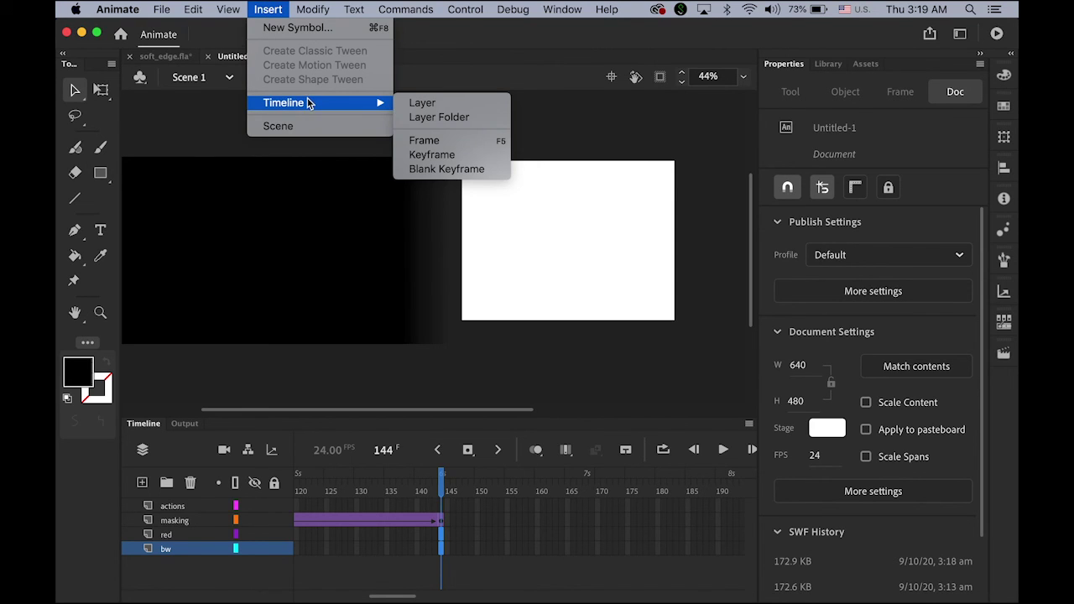
left_click(454, 143)
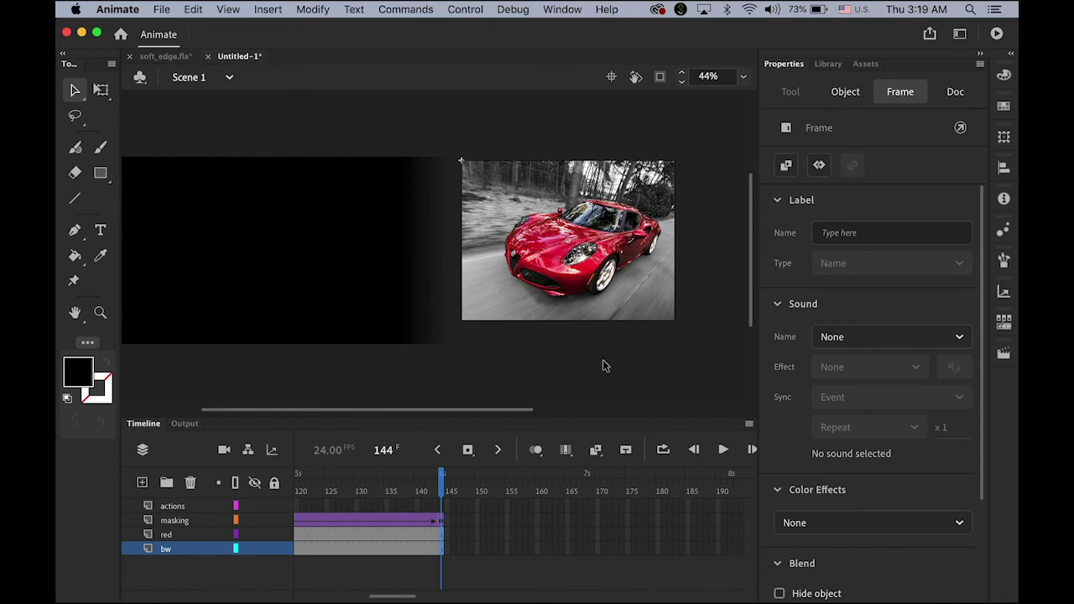
key("super+Return")
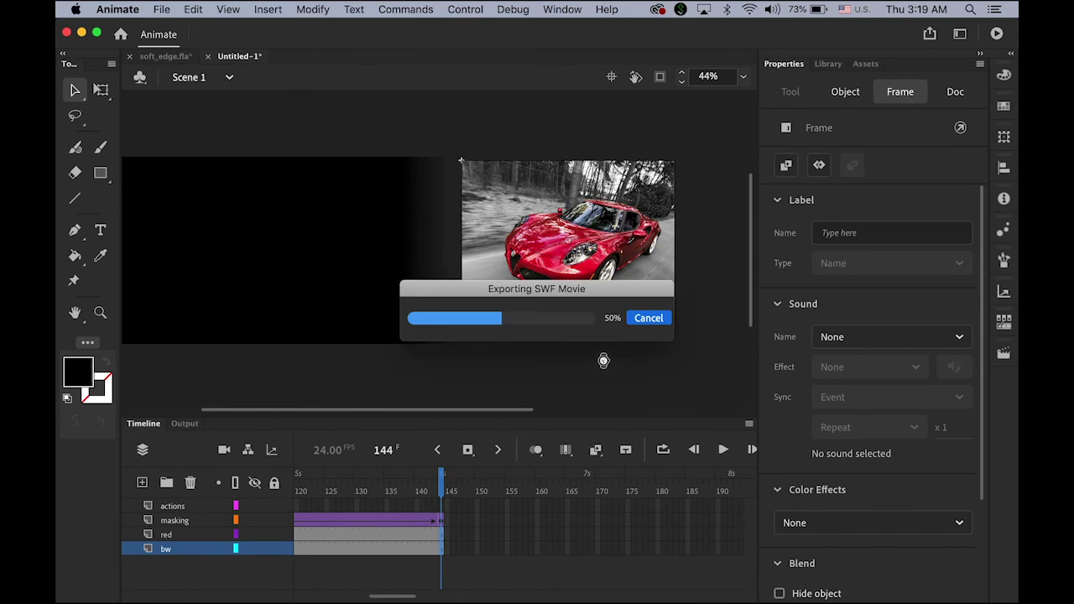